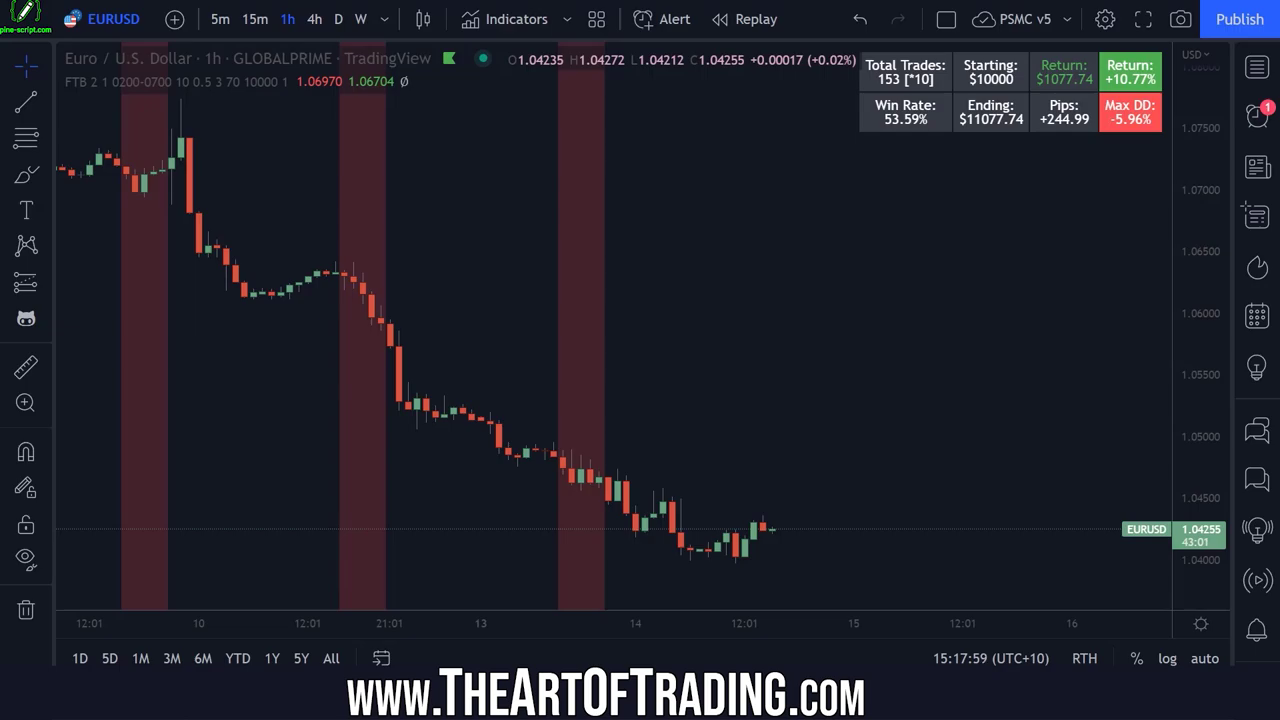
Step: Show the FTB strategy's backtest overview in the Strategy Tester, collapsing it again to return to the chart
click(353, 678)
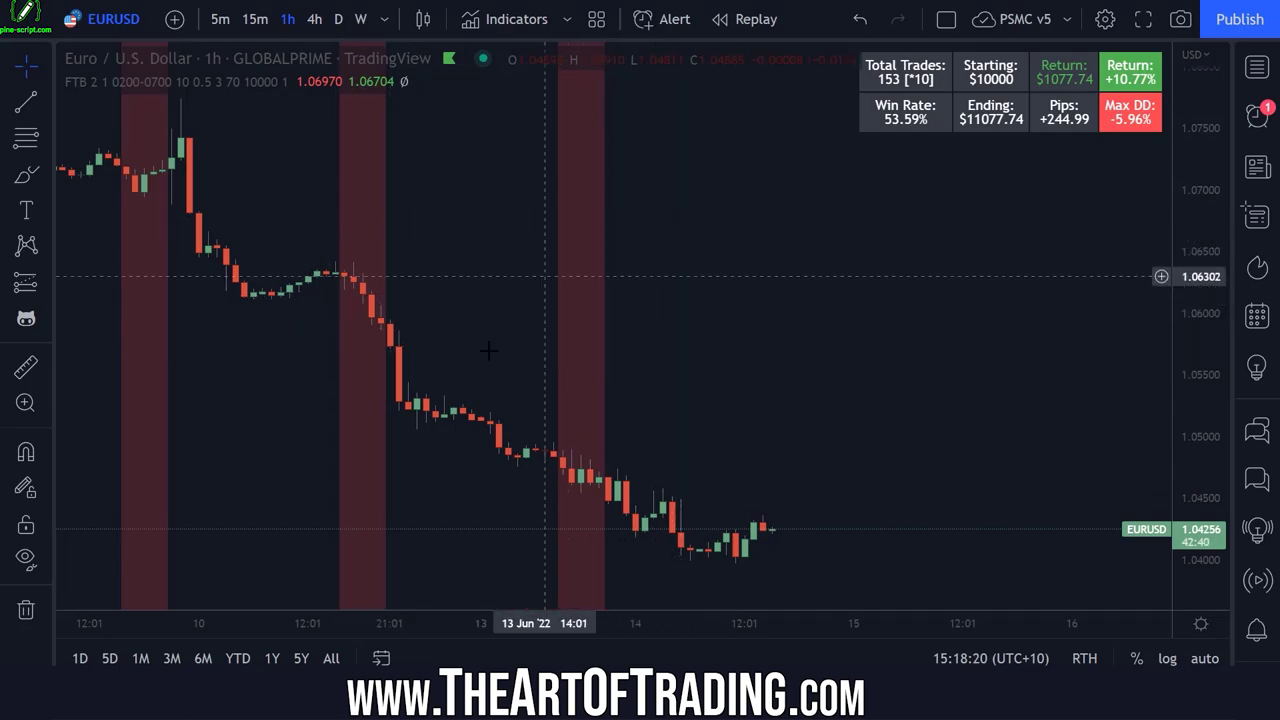
key(shift+Escape)
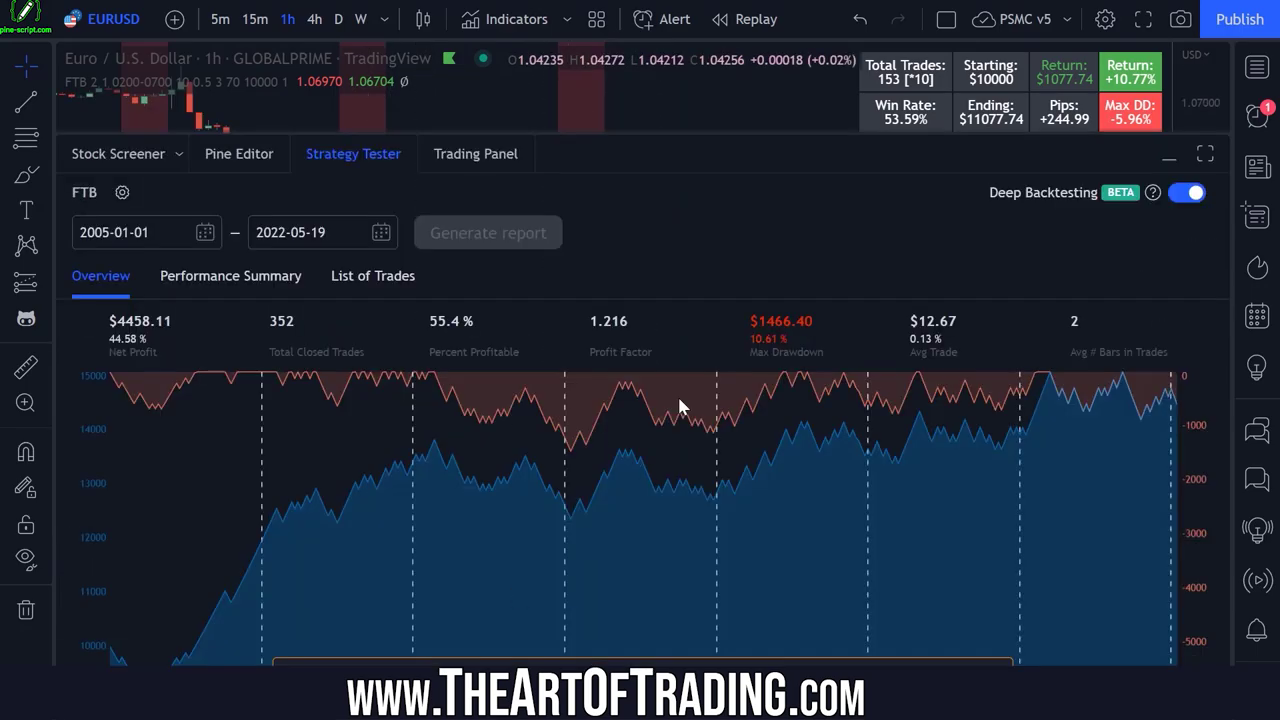
click(352, 160)
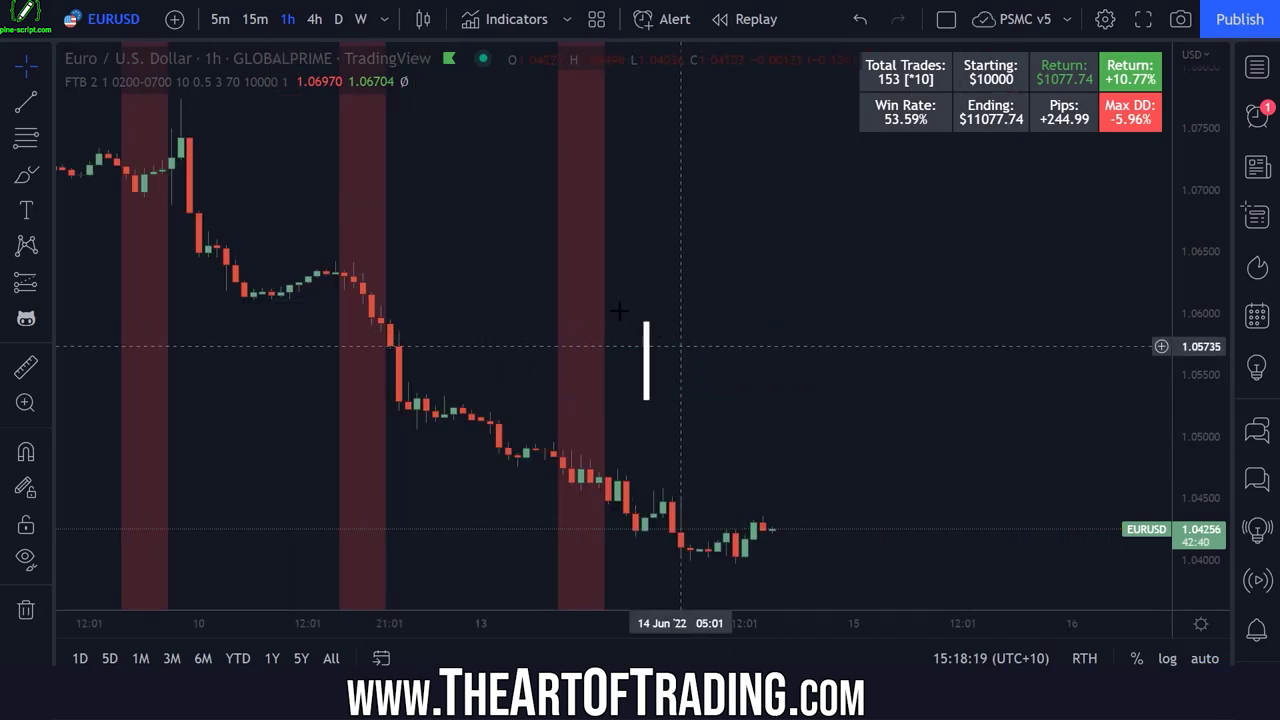
click(353, 690)
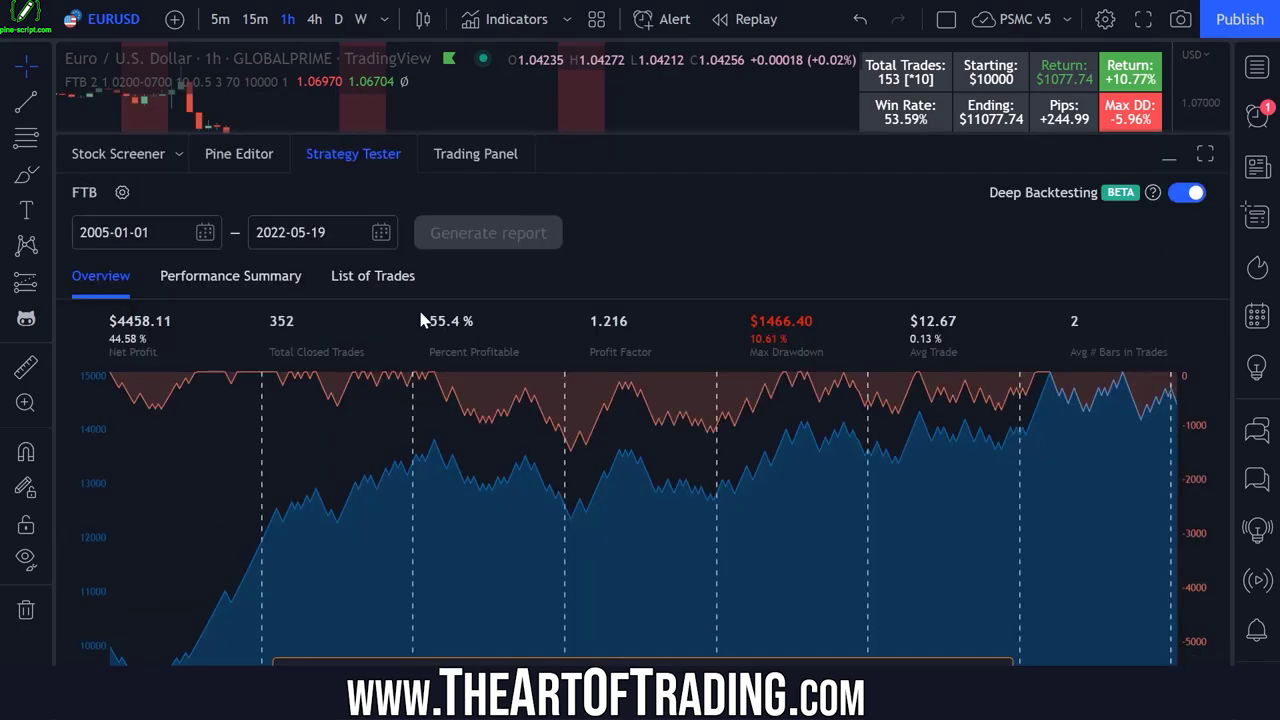
click(352, 160)
Step: Turn on automatic scaling for the EURUSD chart's price axis
drag(475, 199, 784, 209)
scroll(880, 223, down, 4)
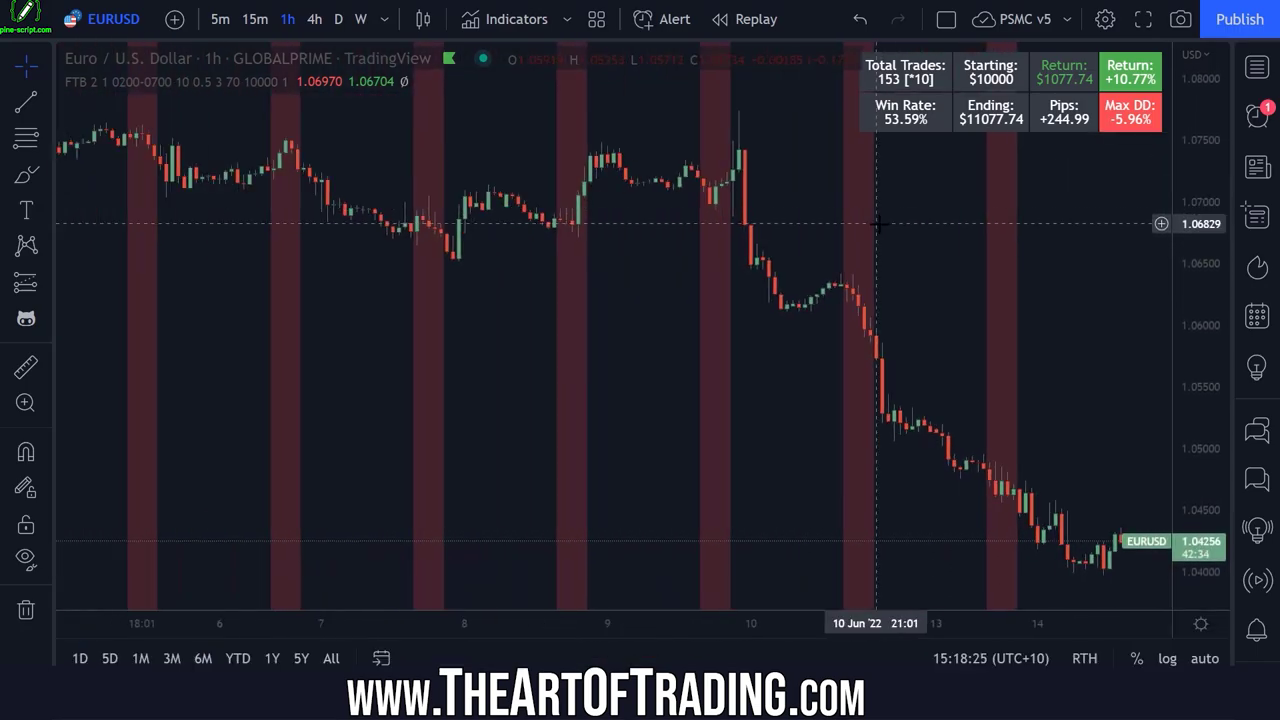
click(1204, 658)
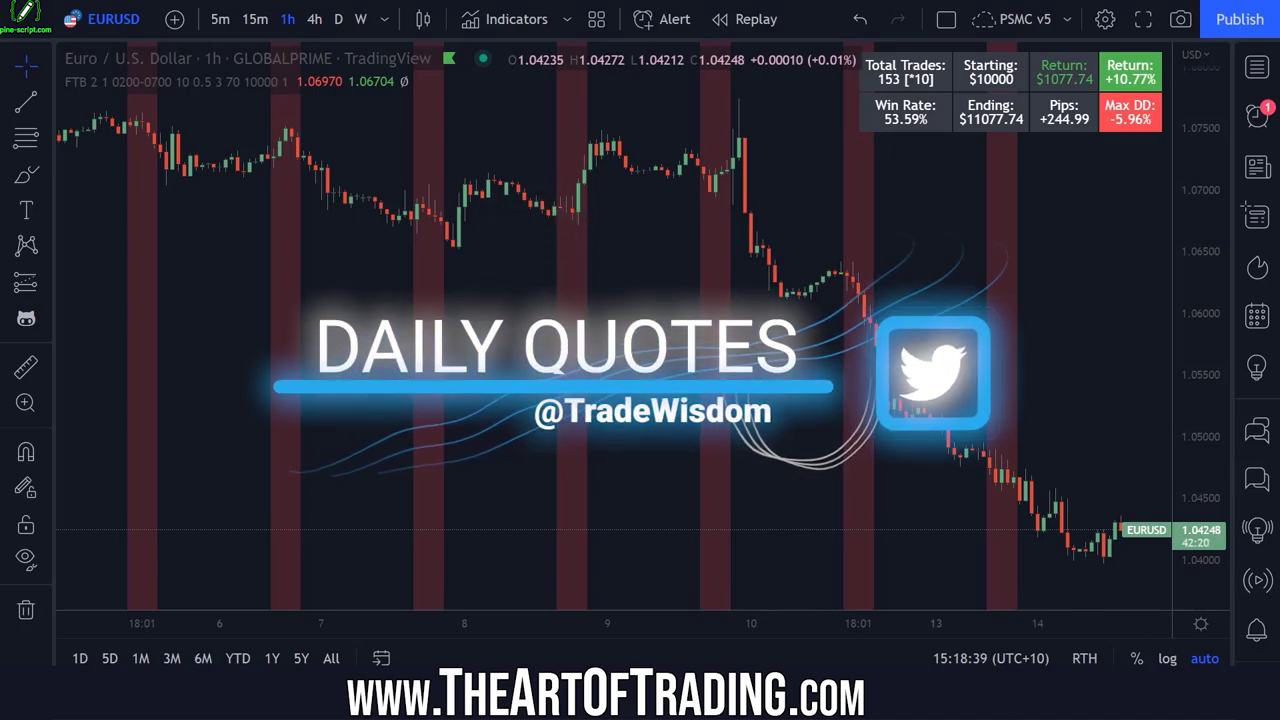
Step: View the FTB strategy's source code in the Pine Editor and collapse the editor to return to the chart
mouse_move(362, 86)
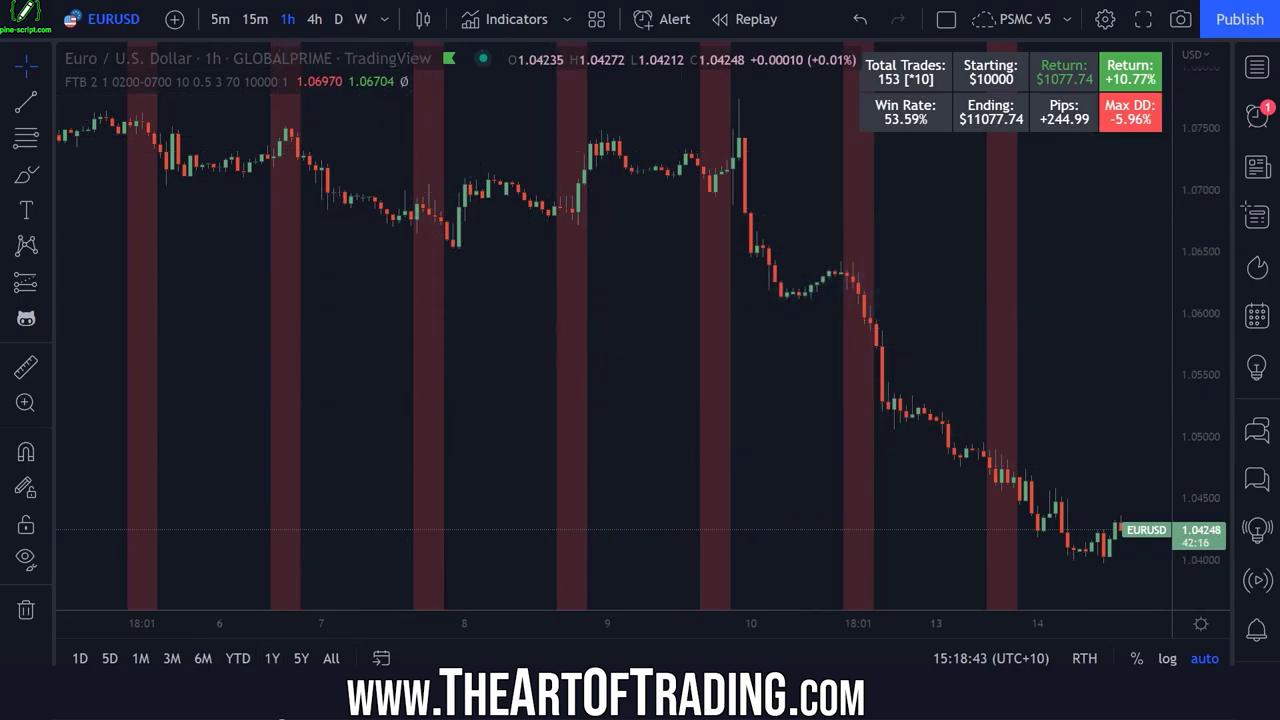
mouse_move(225, 81)
click(362, 83)
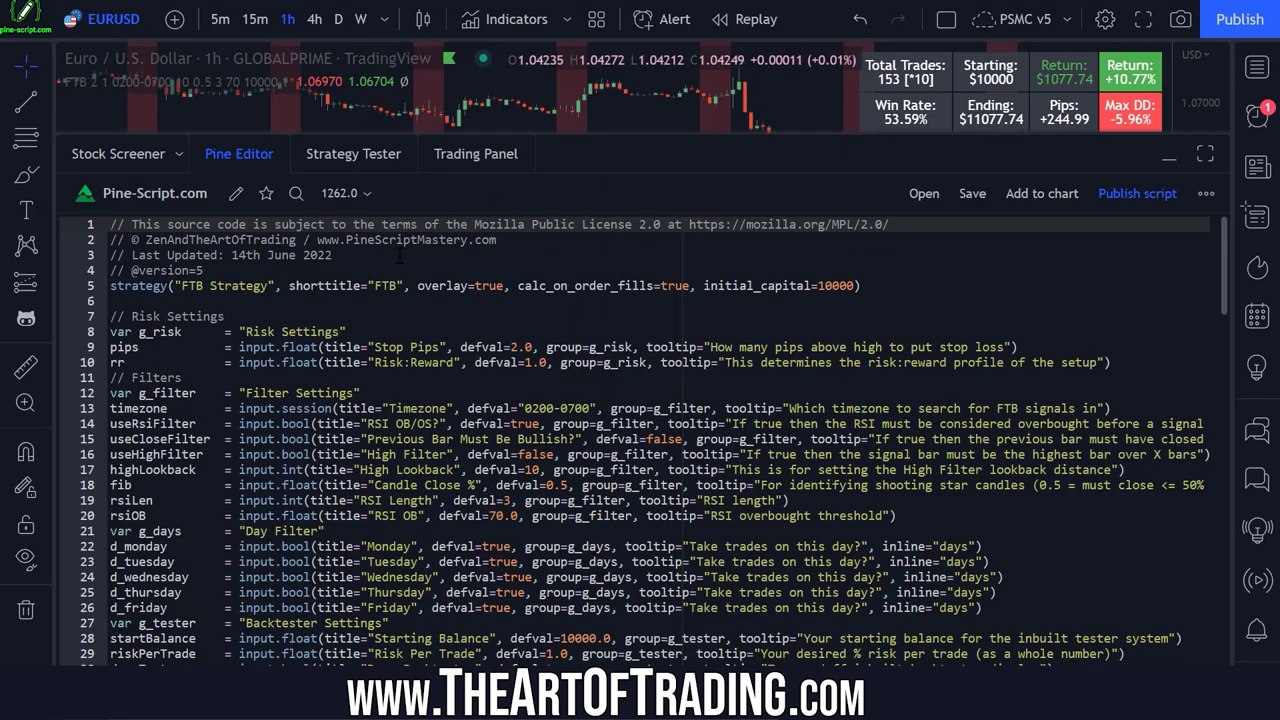
click(236, 155)
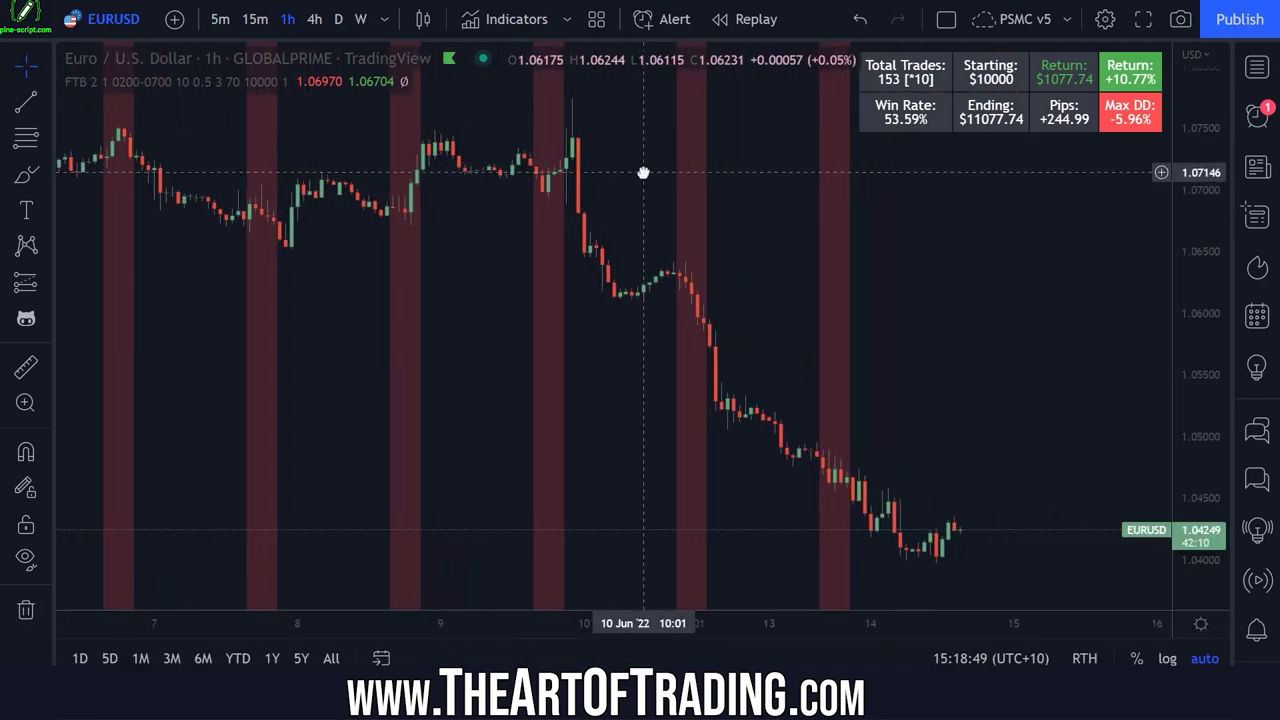
Step: Review the FTB strategy's inputs and properties, and apply the settings with Use bar magnifier enabled under Backtesting Precision
click(334, 82)
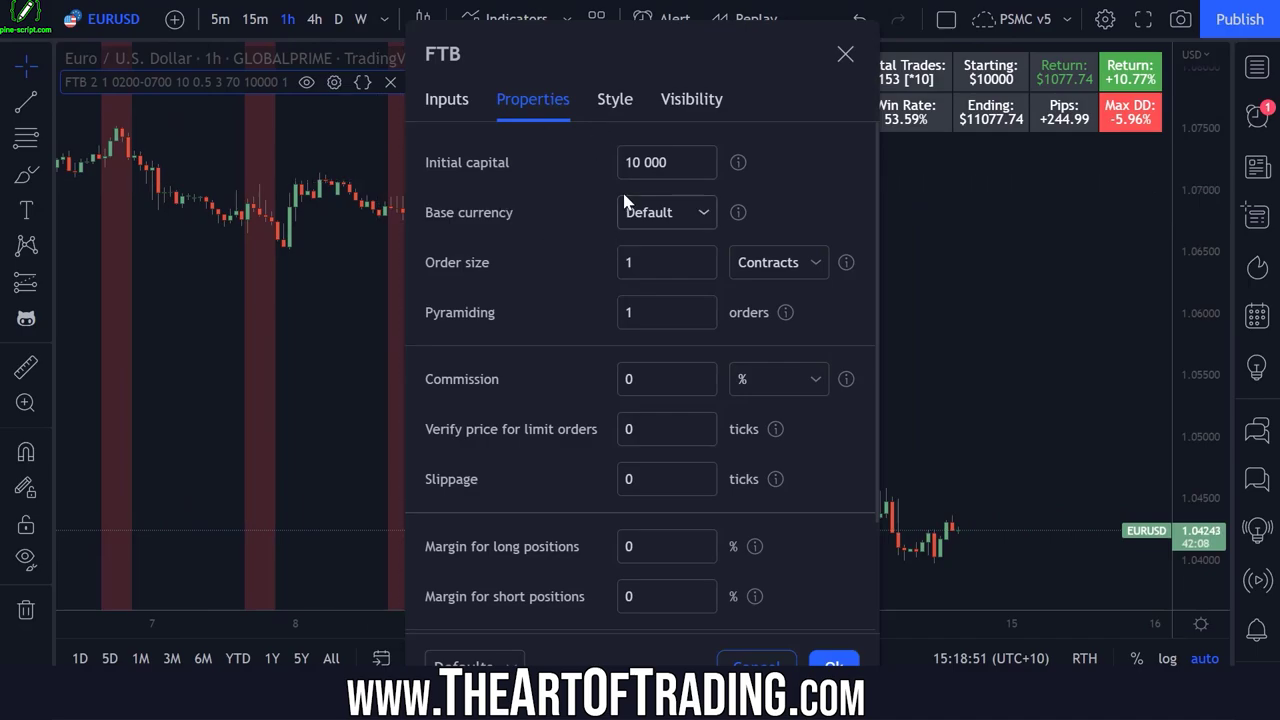
click(456, 99)
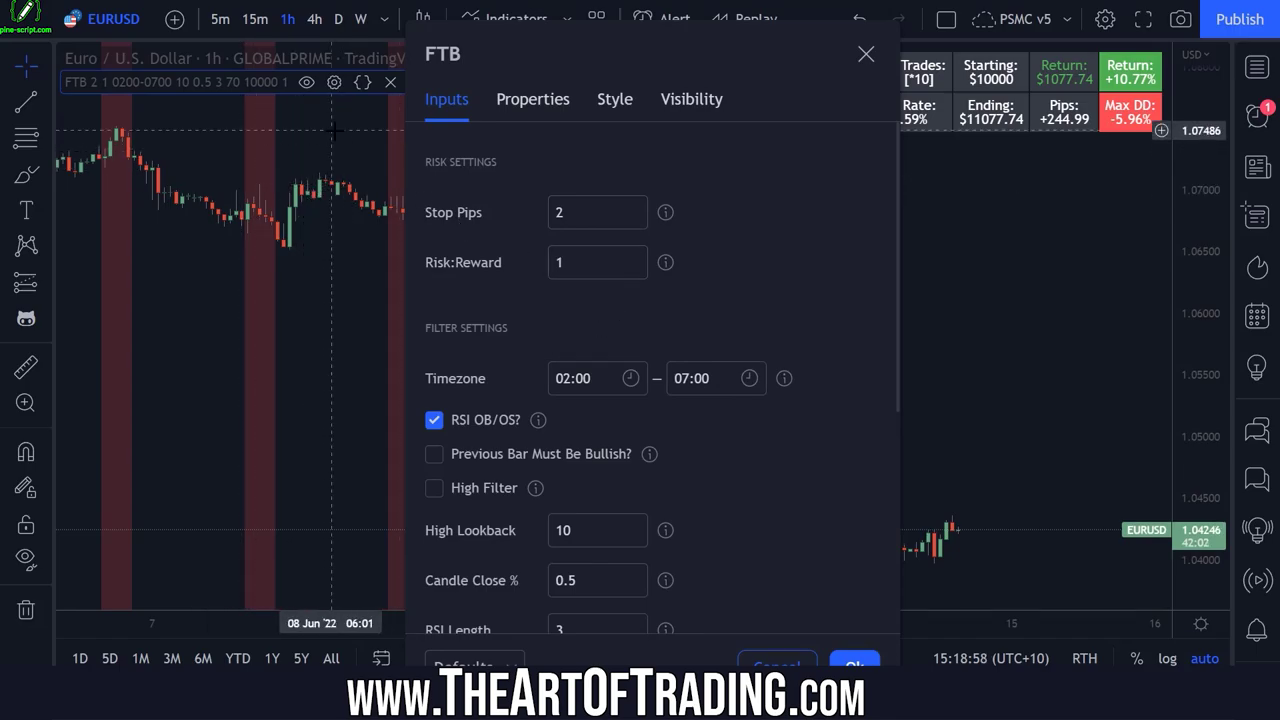
click(520, 104)
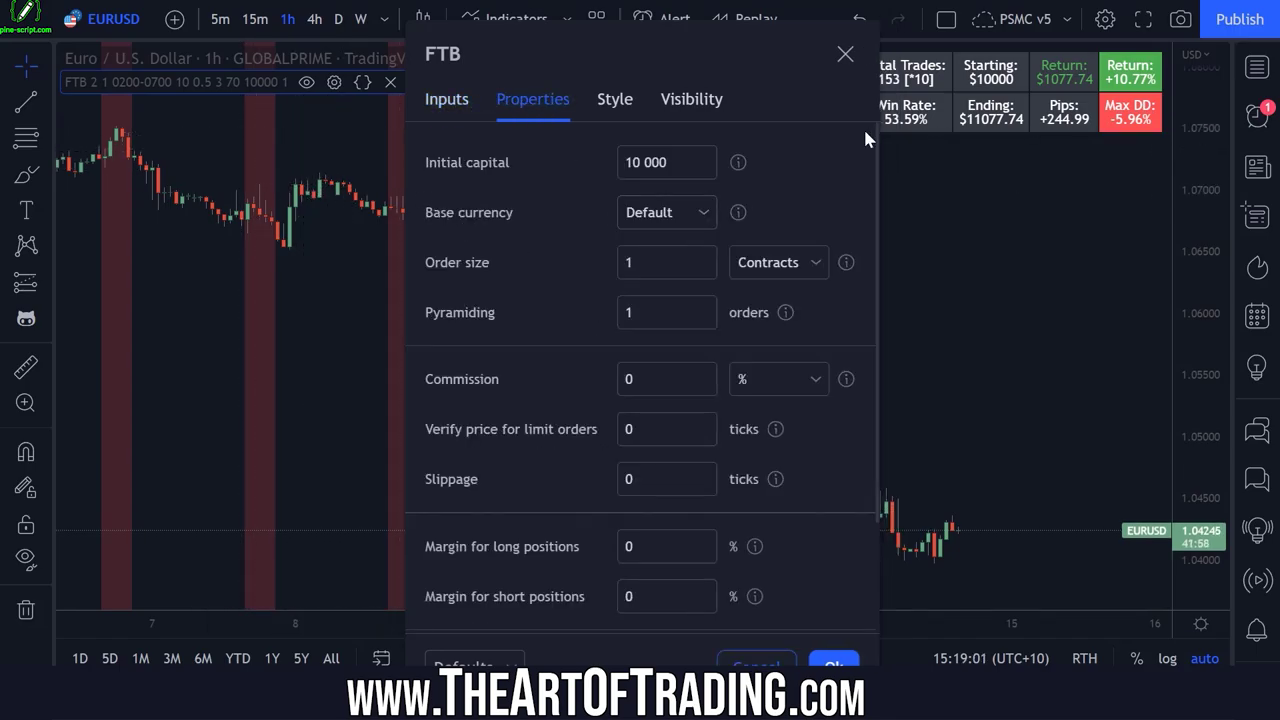
scroll(872, 220, down, 2)
scroll(874, 260, down, 1)
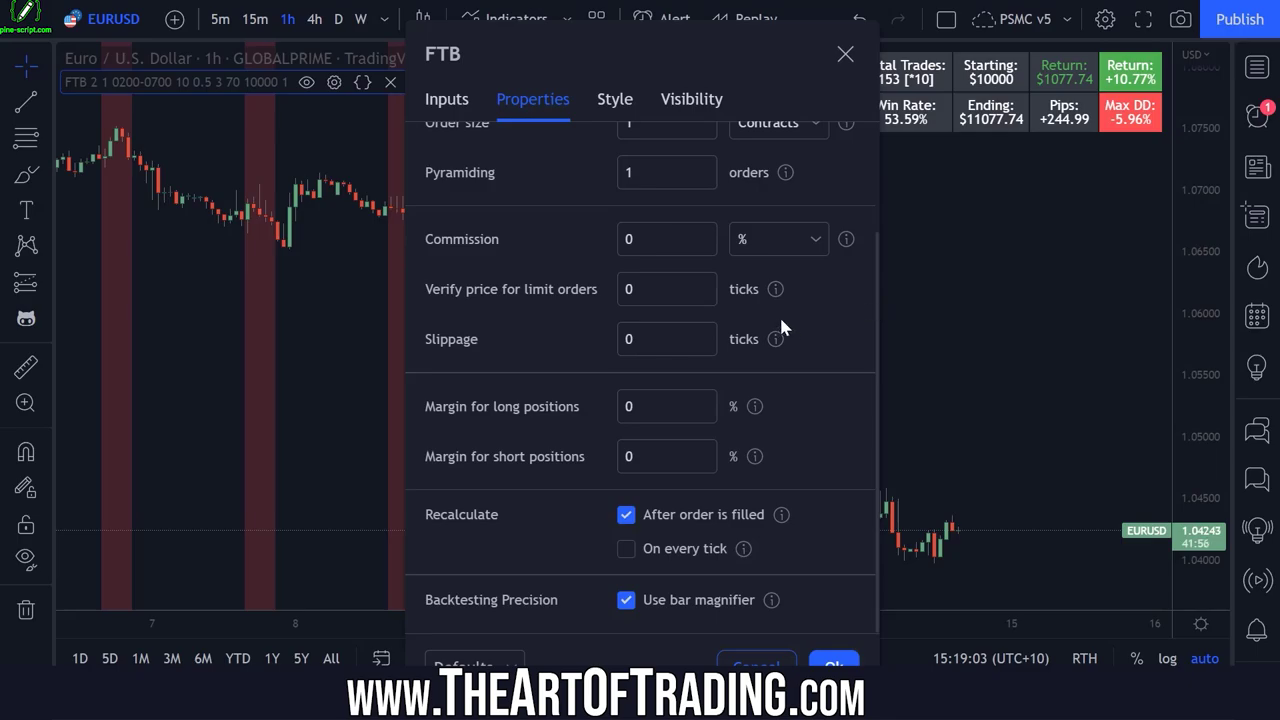
mouse_move(416, 618)
mouse_down()
mouse_move(838, 620)
mouse_move(705, 586)
mouse_move(418, 612)
mouse_move(760, 620)
mouse_up()
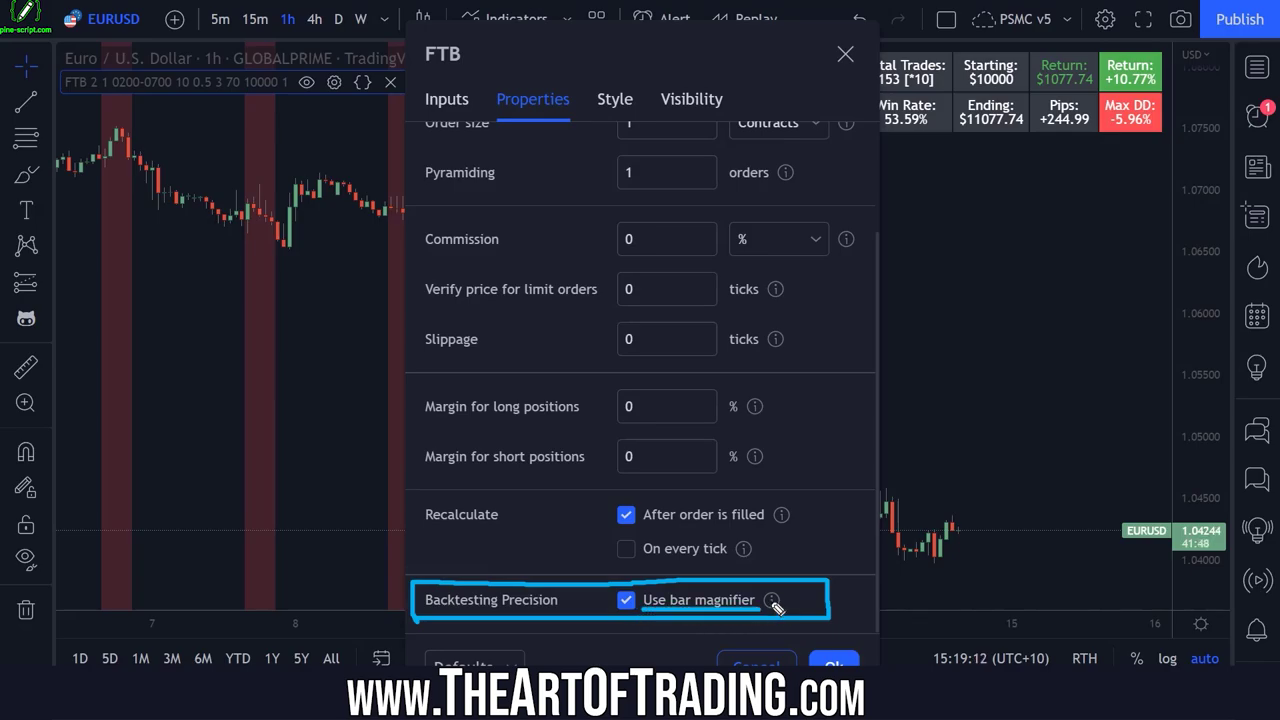
key(Escape)
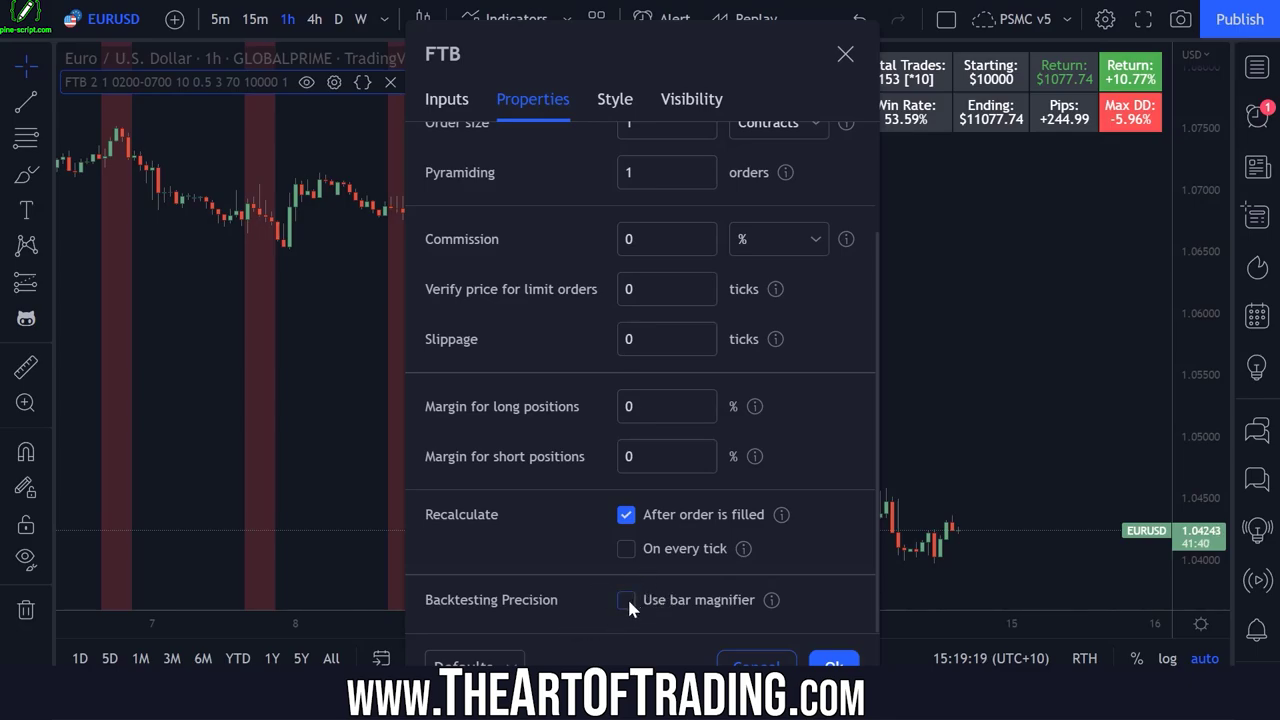
click(627, 601)
click(818, 664)
Step: In the Pine Editor, add the argument use_bar_magnifier=true after initial_capital=10000 in the strategy() call on line 5
click(239, 684)
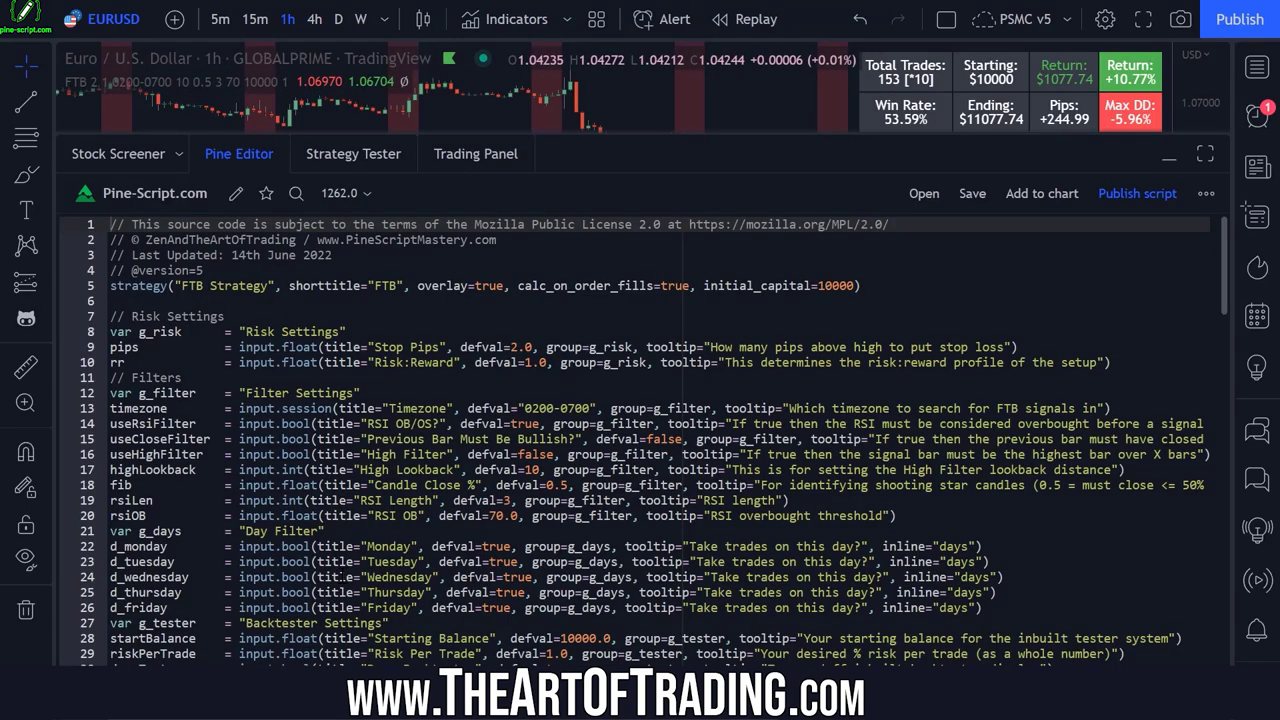
click(855, 286)
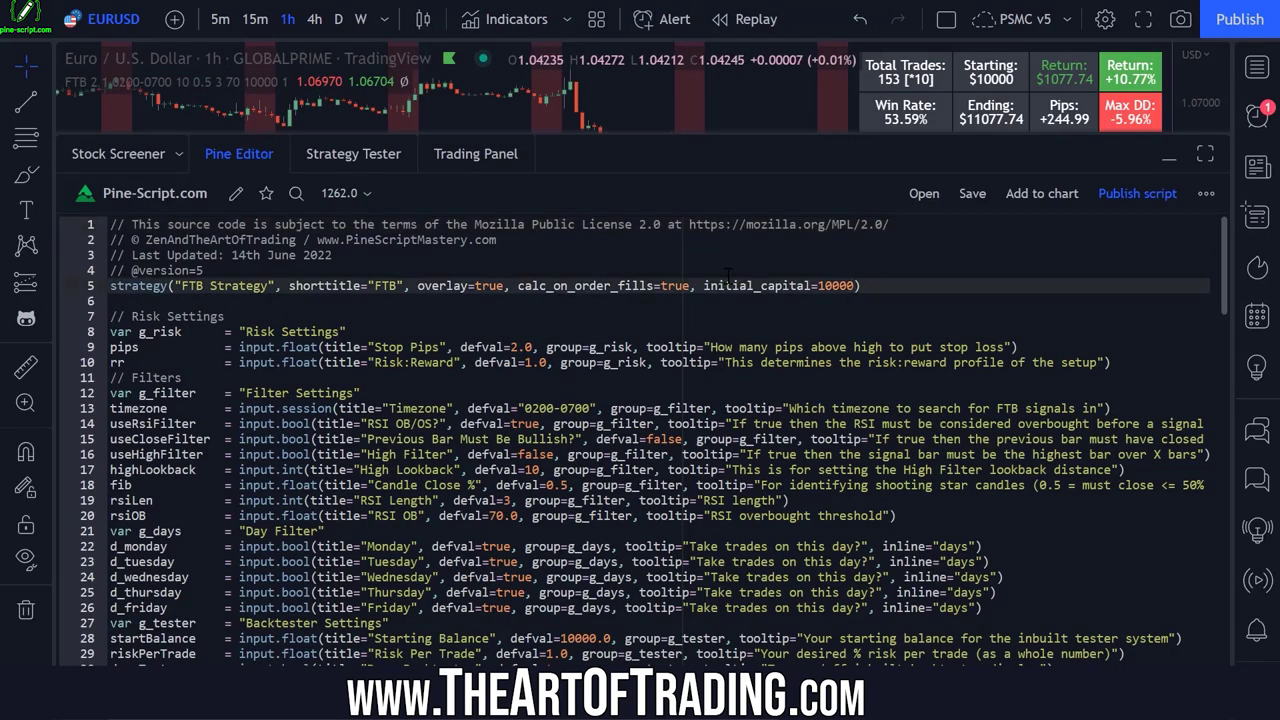
text(,)
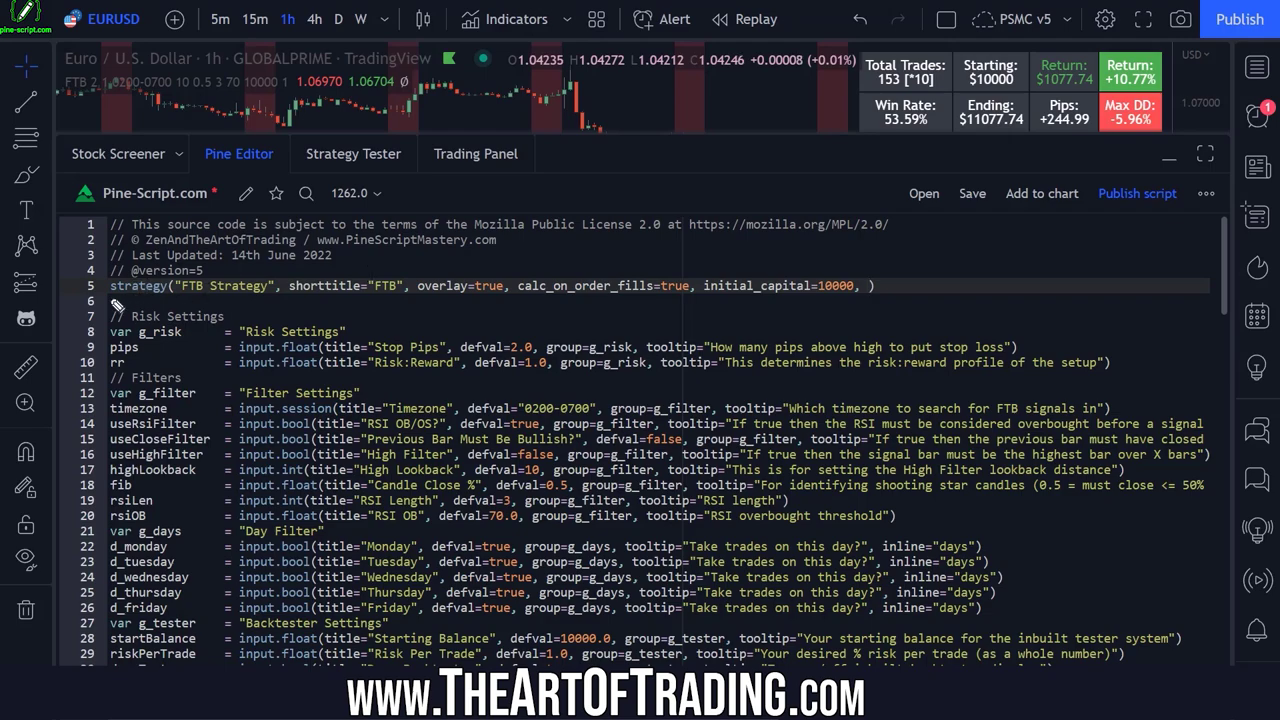
mouse_move(115, 305)
mouse_down()
mouse_move(915, 300)
mouse_move(402, 272)
mouse_move(95, 287)
mouse_move(108, 298)
mouse_up()
key(Escape)
key(Down)
key(Down)
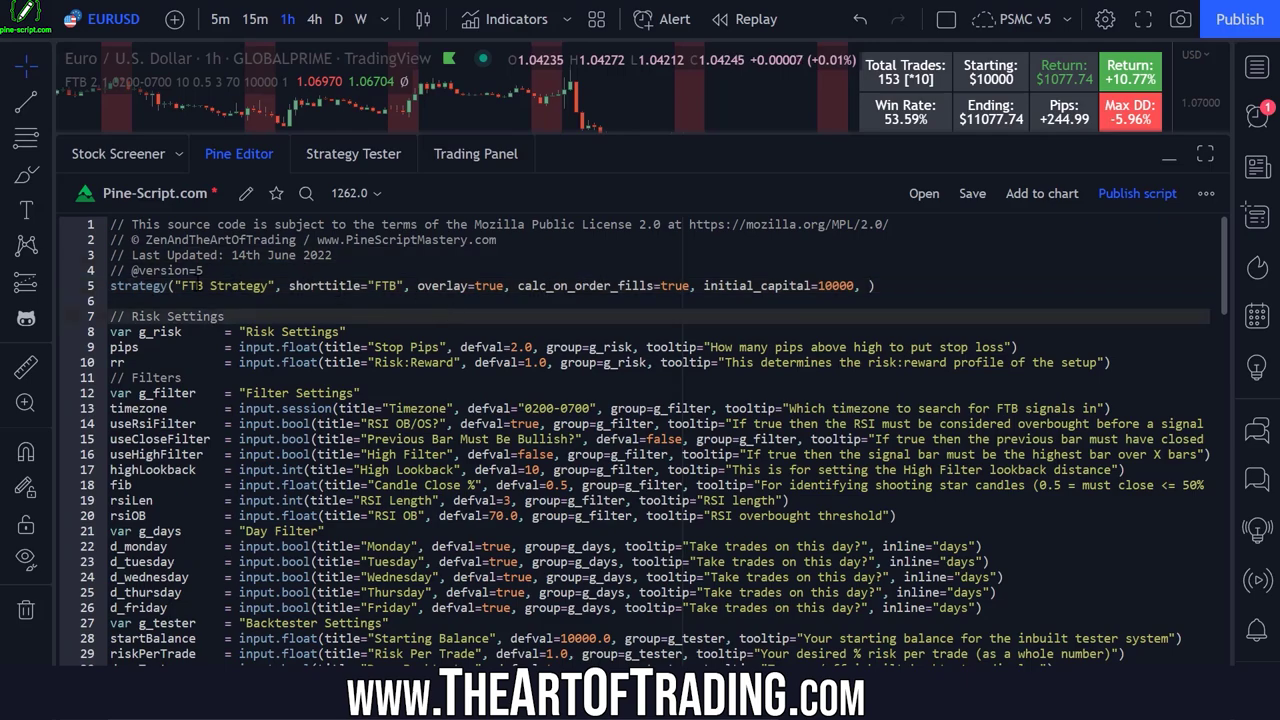
drag(175, 286, 848, 287)
click(872, 287)
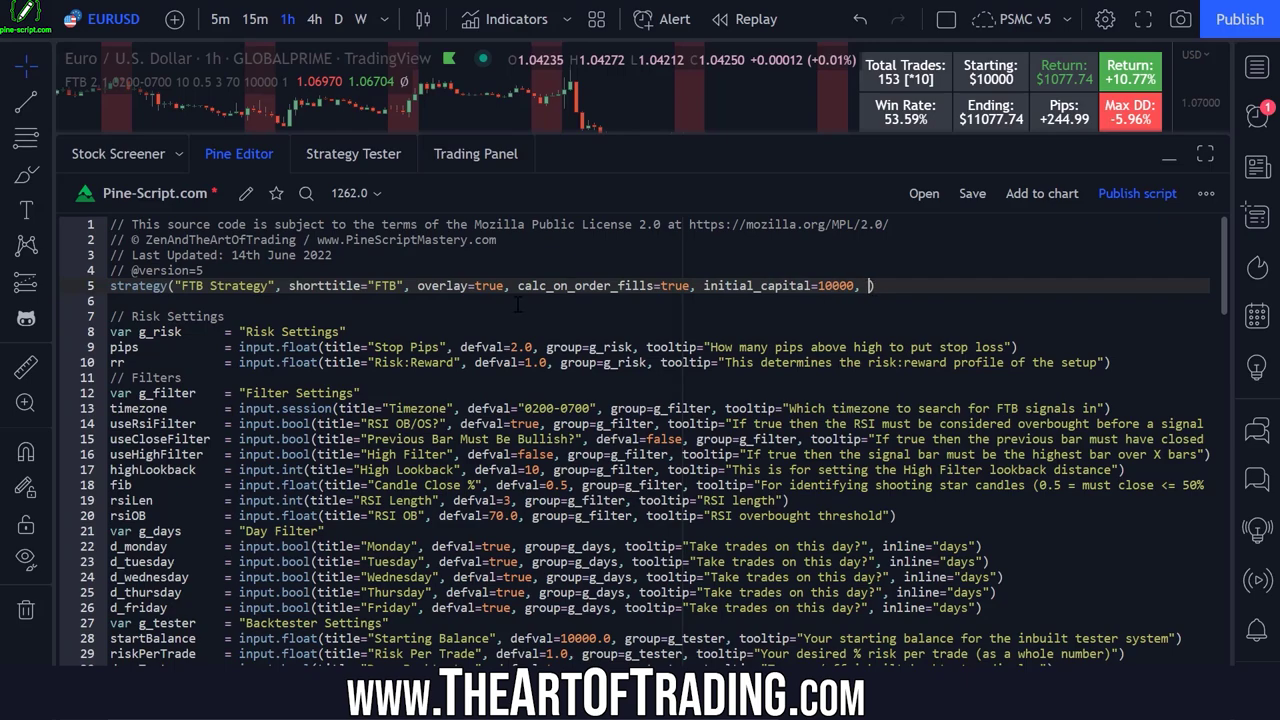
mouse_move(141, 288)
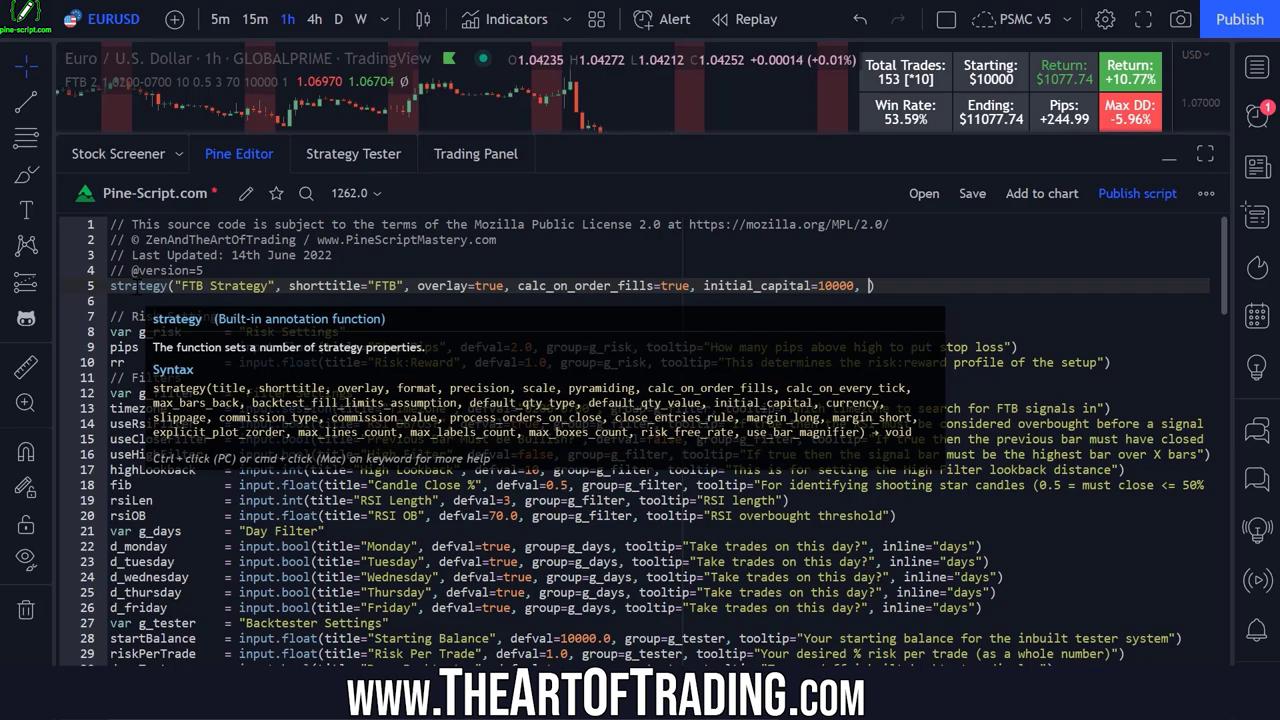
text(use_bar_magnifier=true)
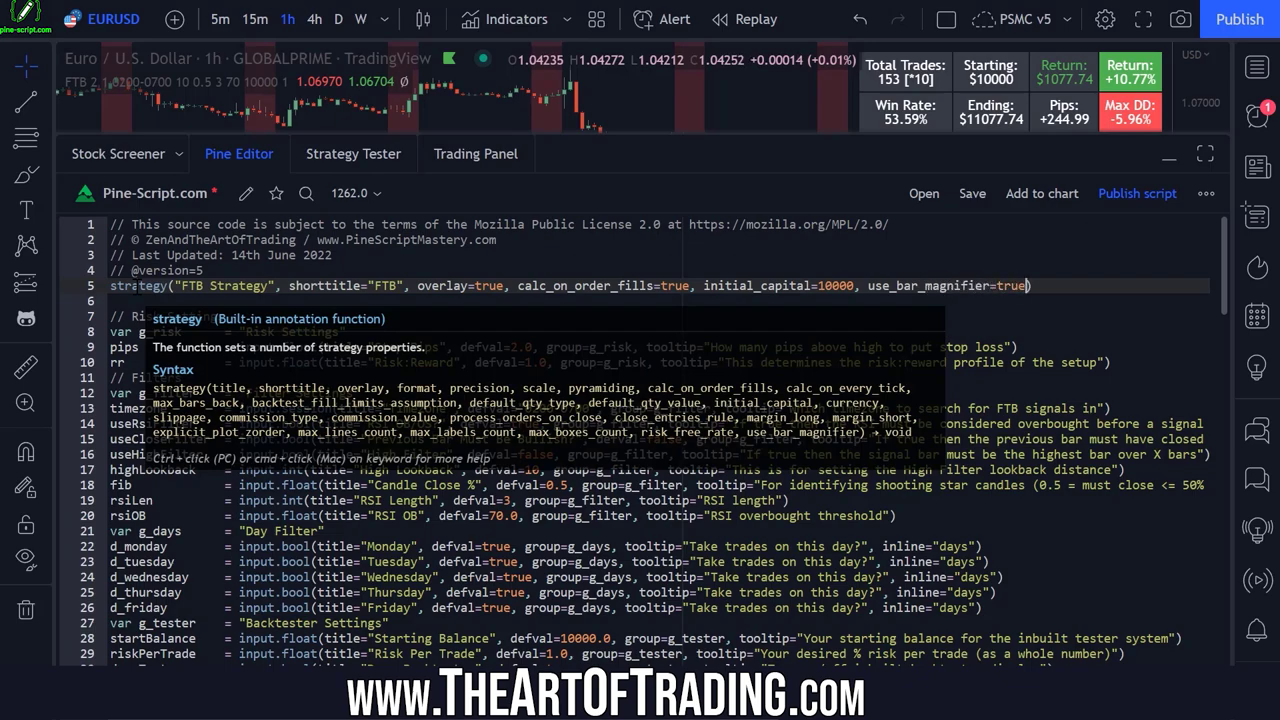
click(758, 345)
drag(860, 296, 1066, 297)
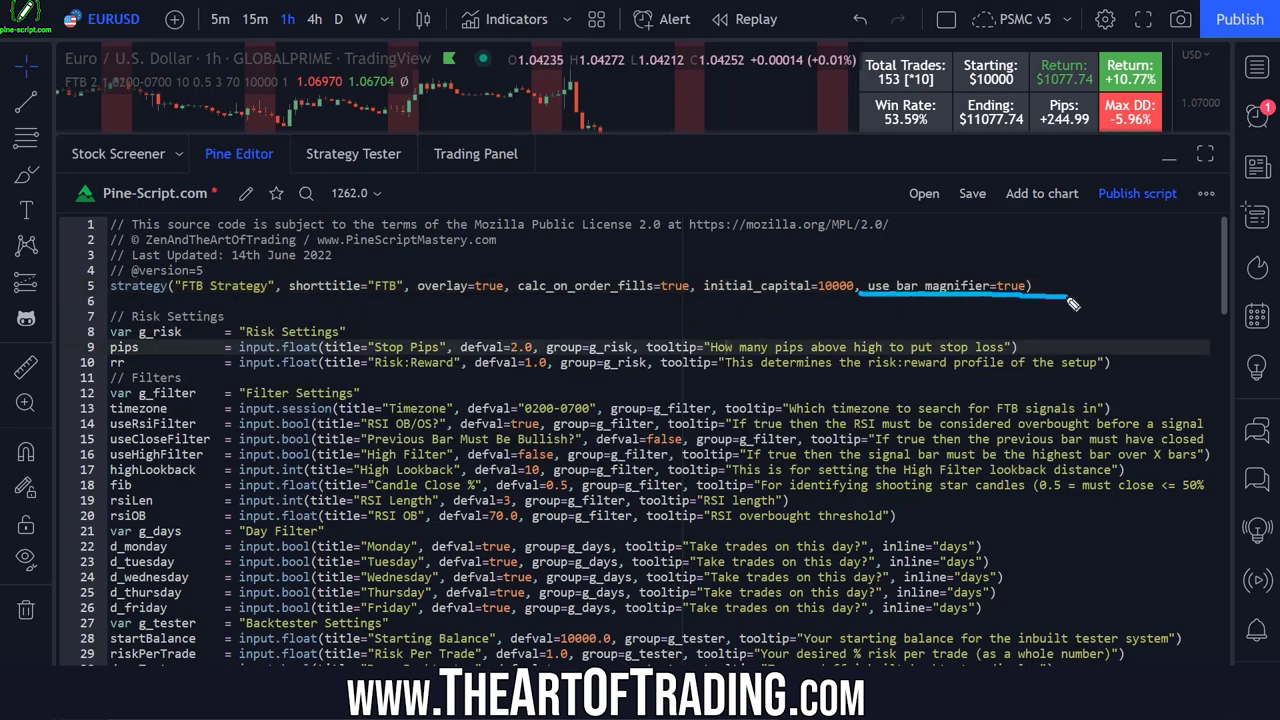
key(Escape)
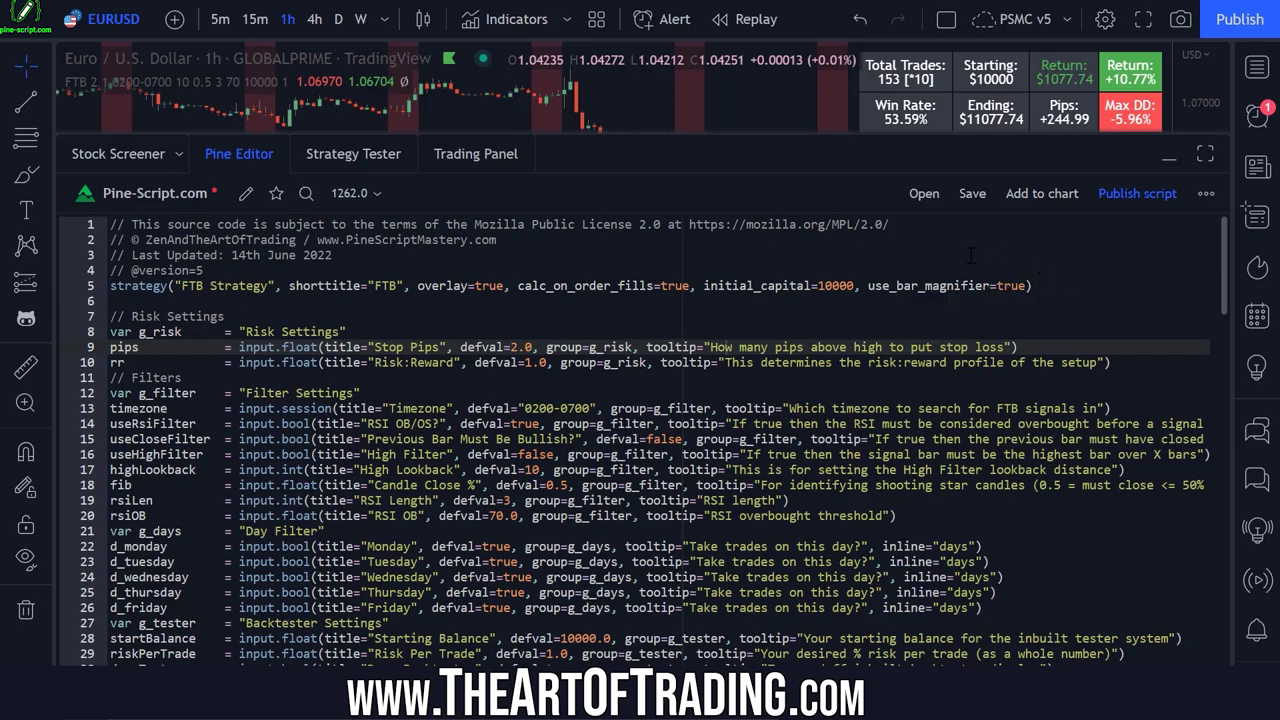
click(857, 301)
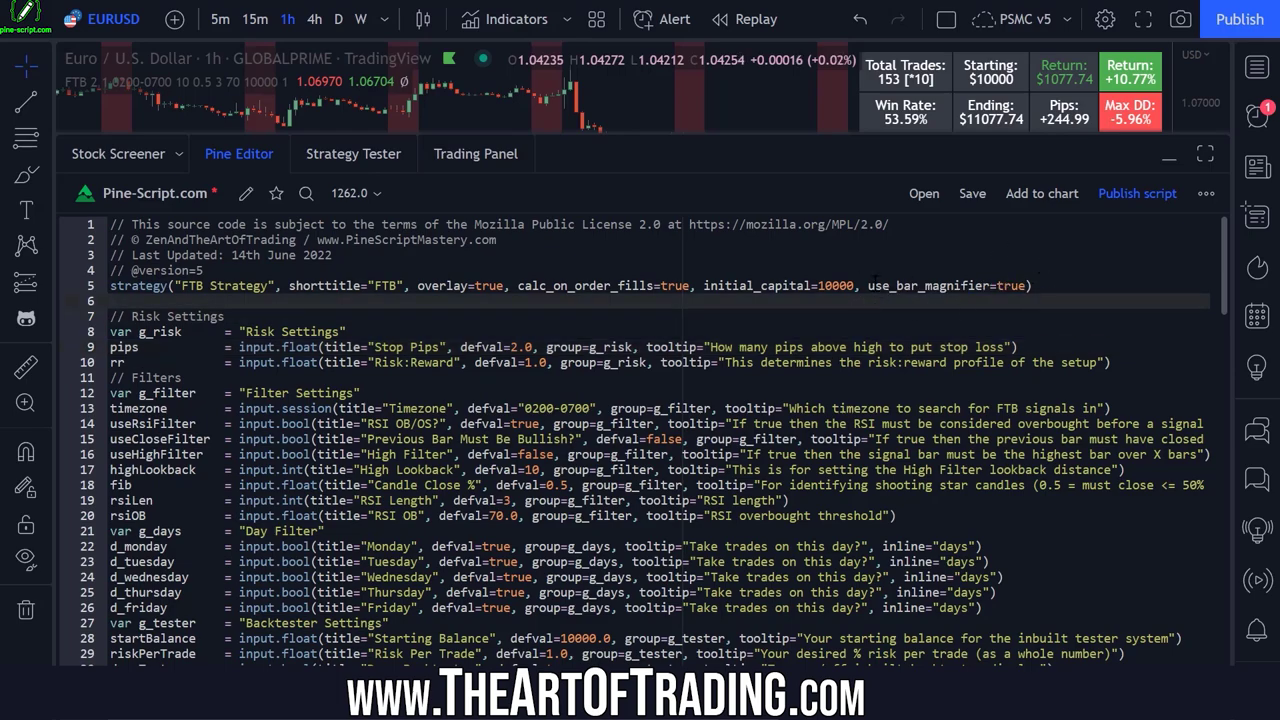
click(1034, 287)
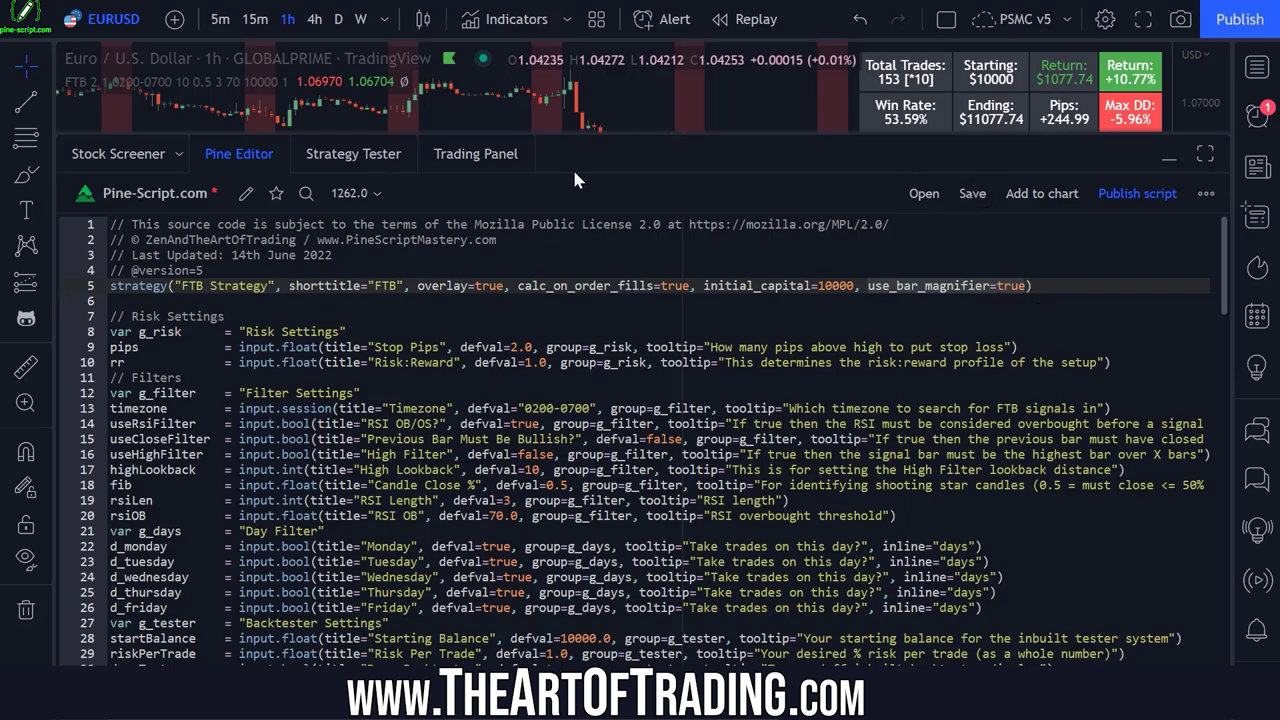
click(998, 286)
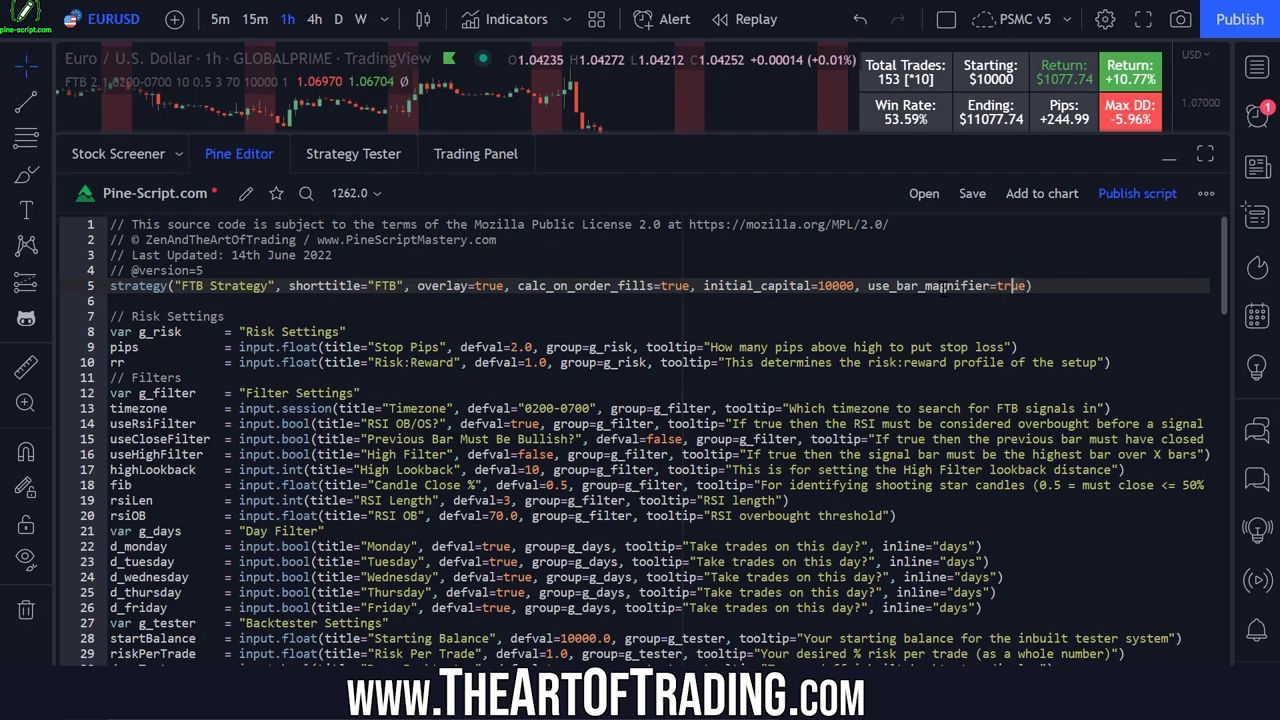
key(Up)
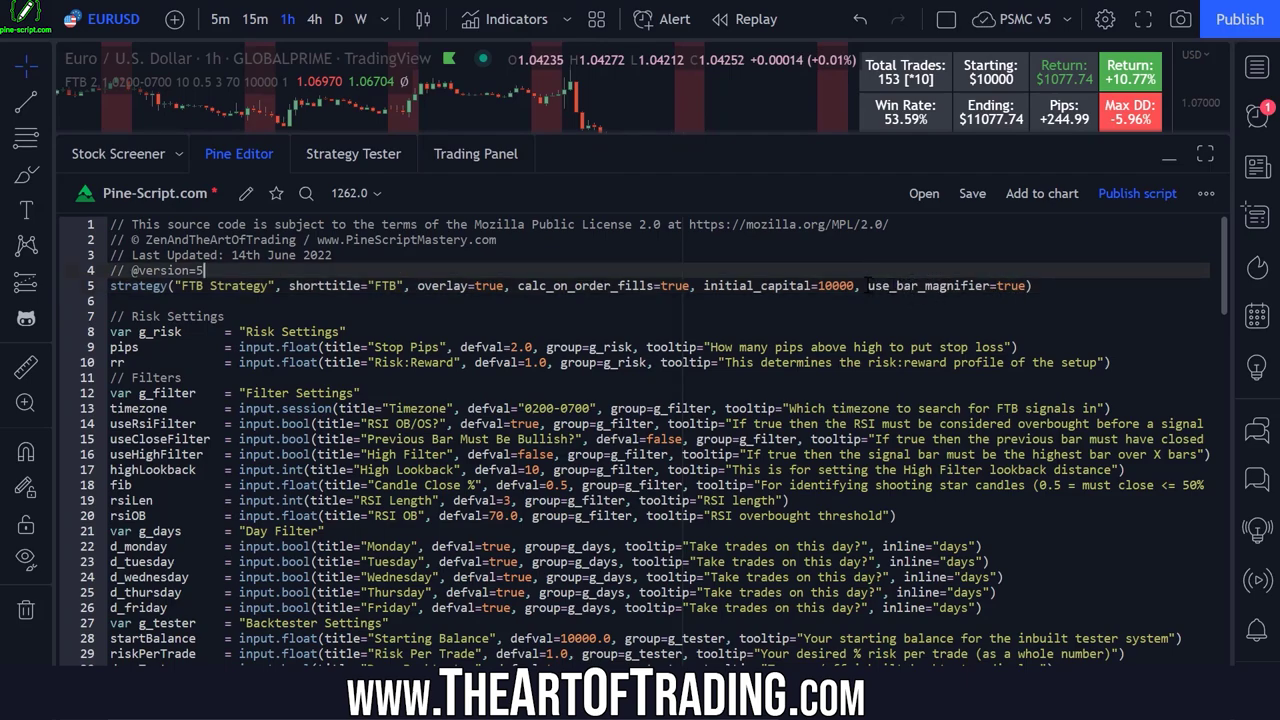
click(1032, 286)
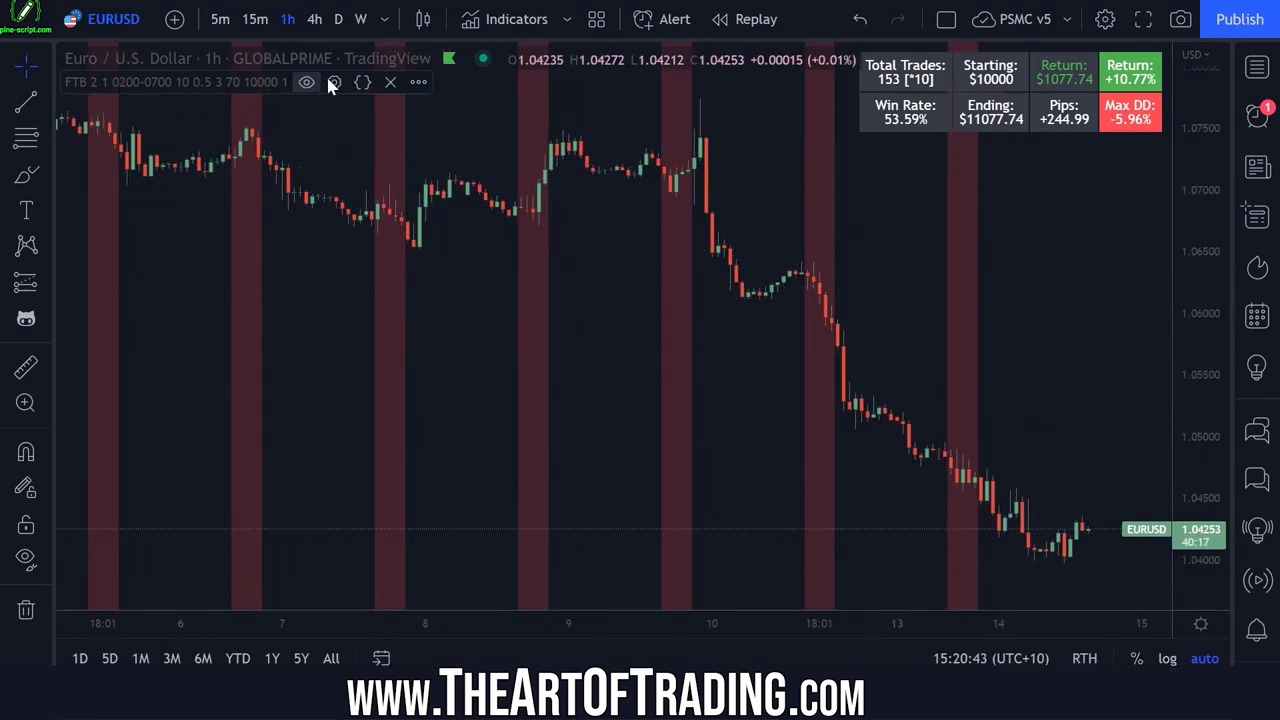
Step: Check the Use bar magnifier option in the FTB strategy's properties and leave the settings without changes
click(334, 82)
scroll(575, 451, down, 3)
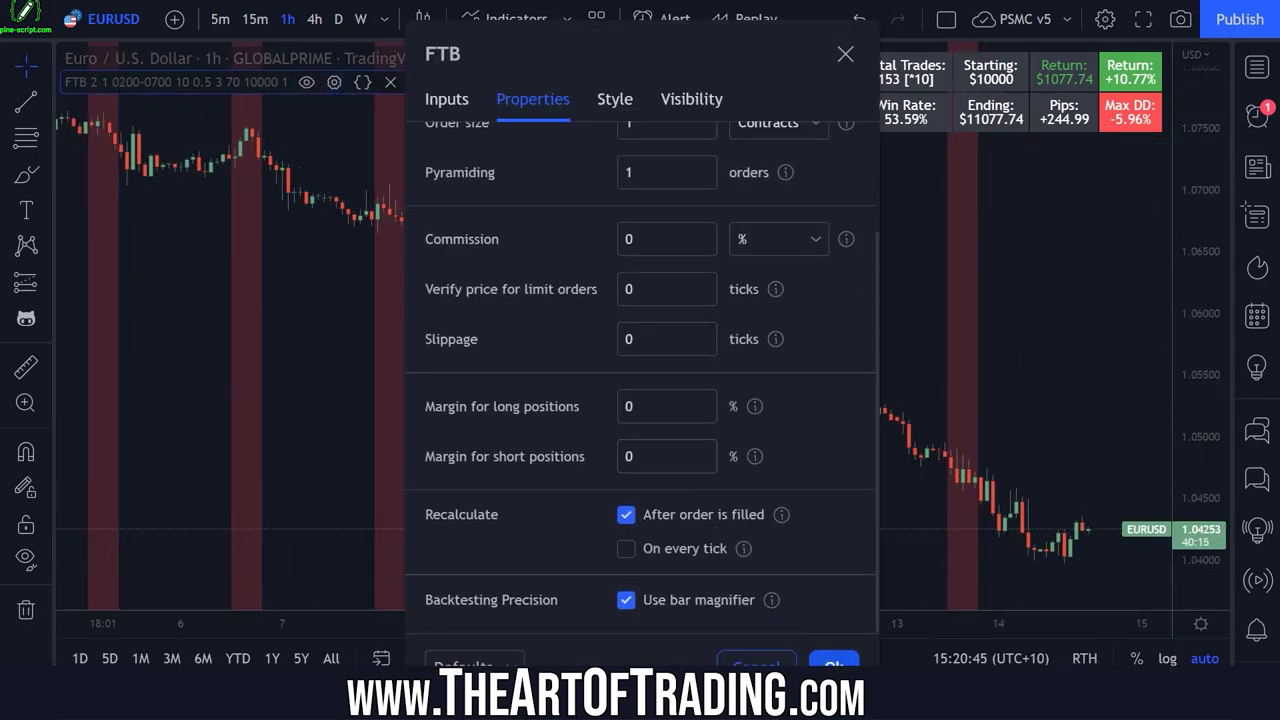
key(Escape)
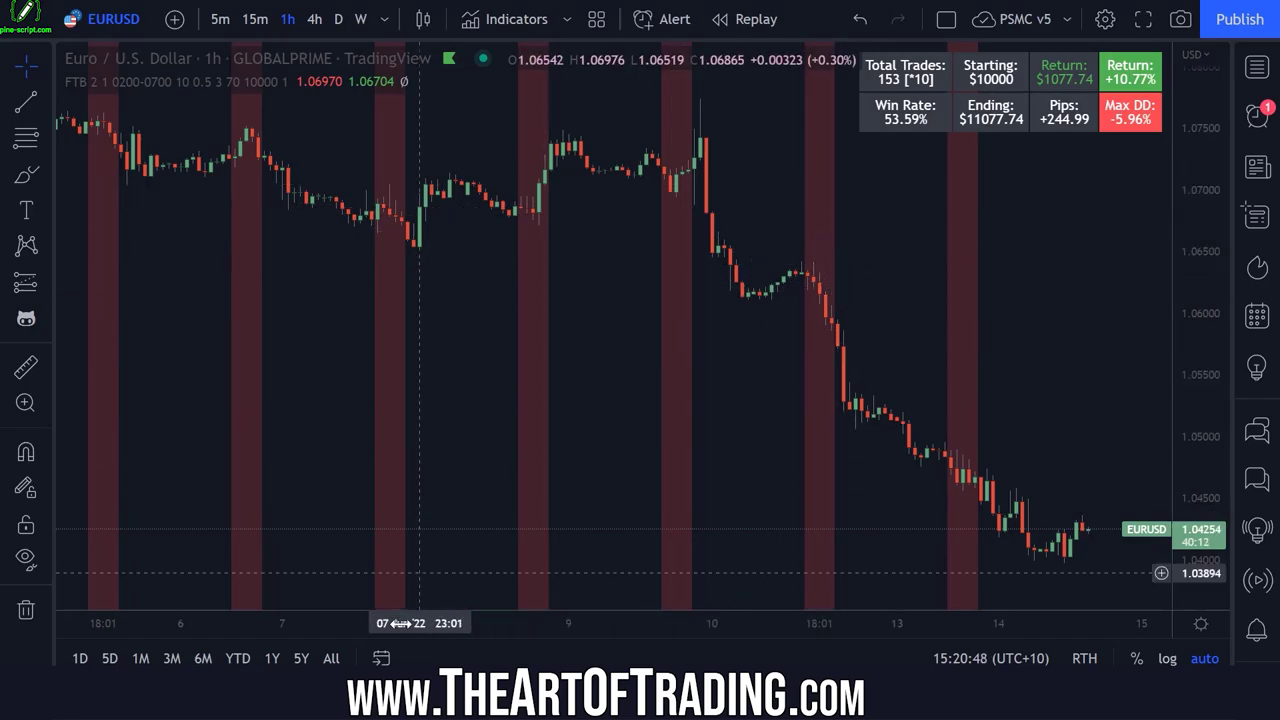
Step: Turn off Deep Backtesting for the FTB strategy in the Strategy Tester
drag(571, 340, 749, 343)
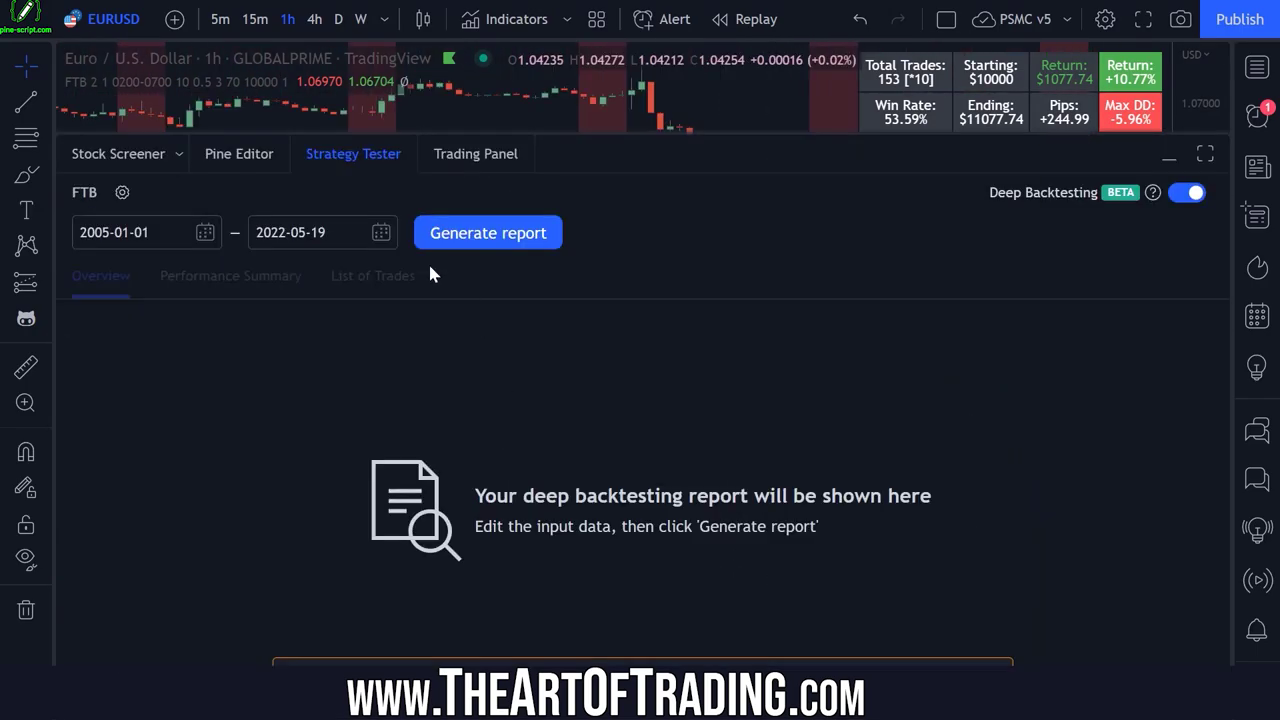
click(1188, 192)
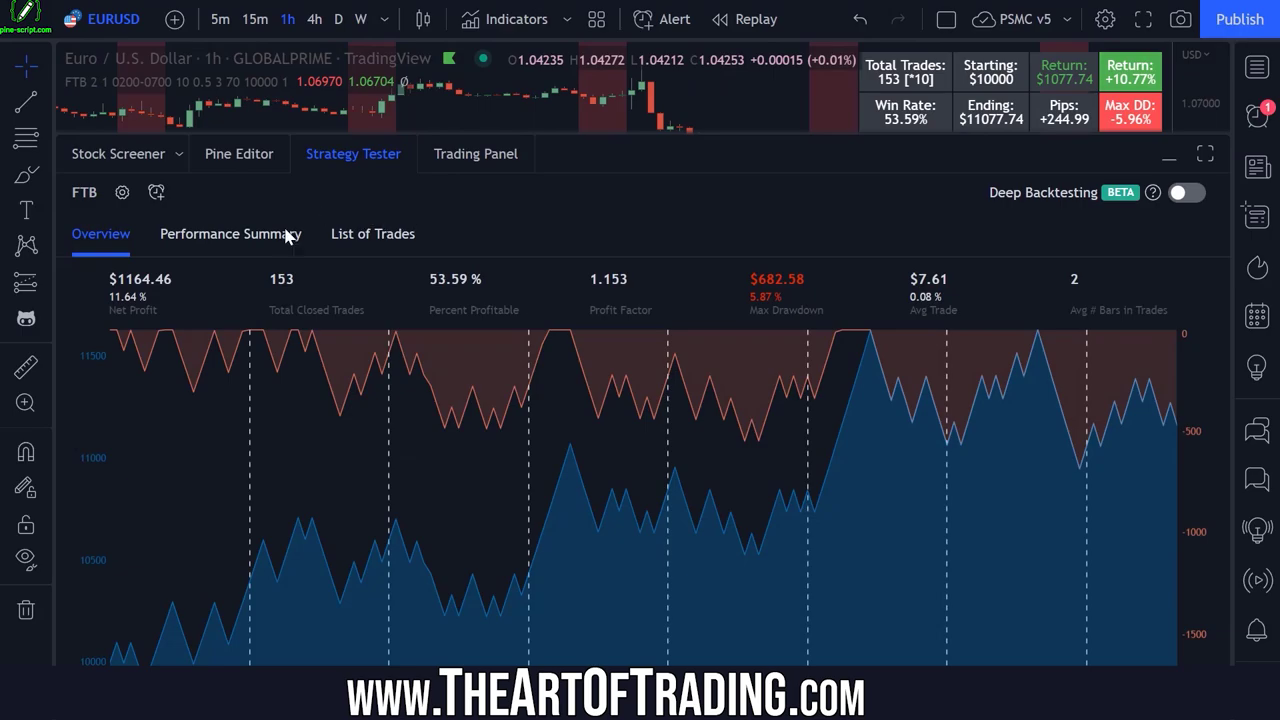
click(330, 153)
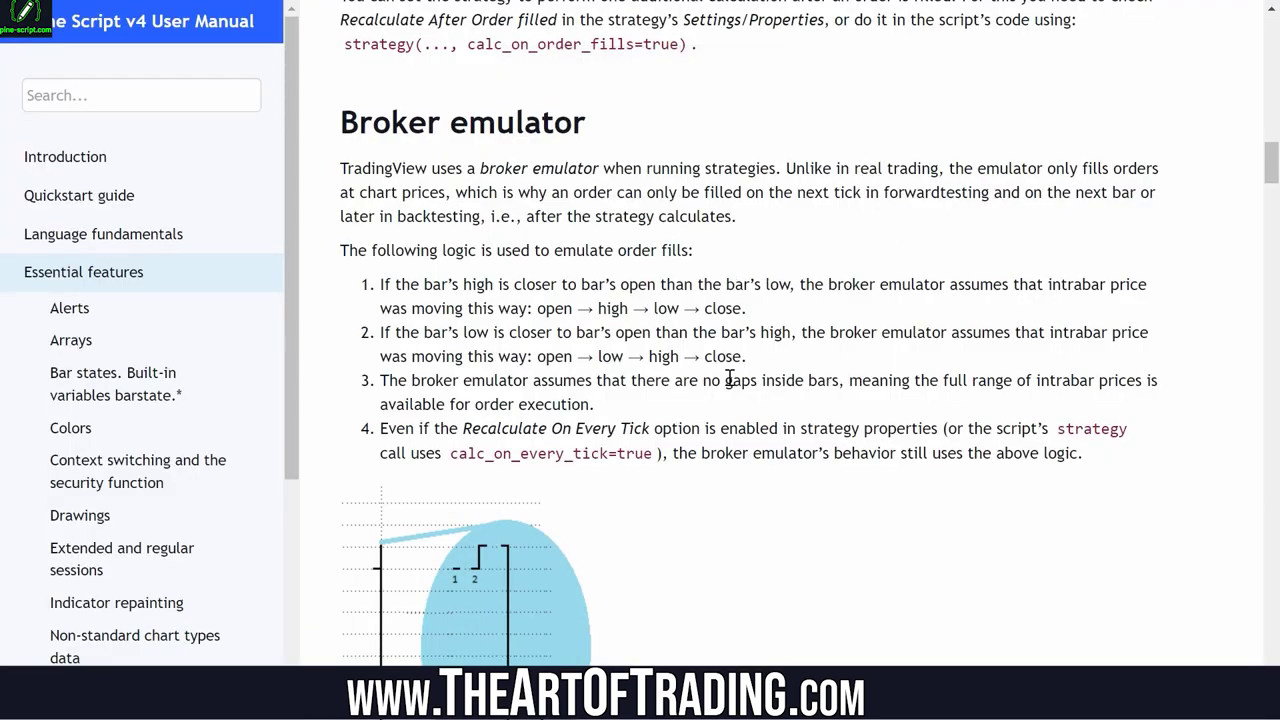
Step: Read the order-fill rules in the Broker emulator section of the Pine Script v4 User Manual
scroll(729, 380, down, 1)
scroll(634, 440, up, 1)
scroll(596, 294, down, 1)
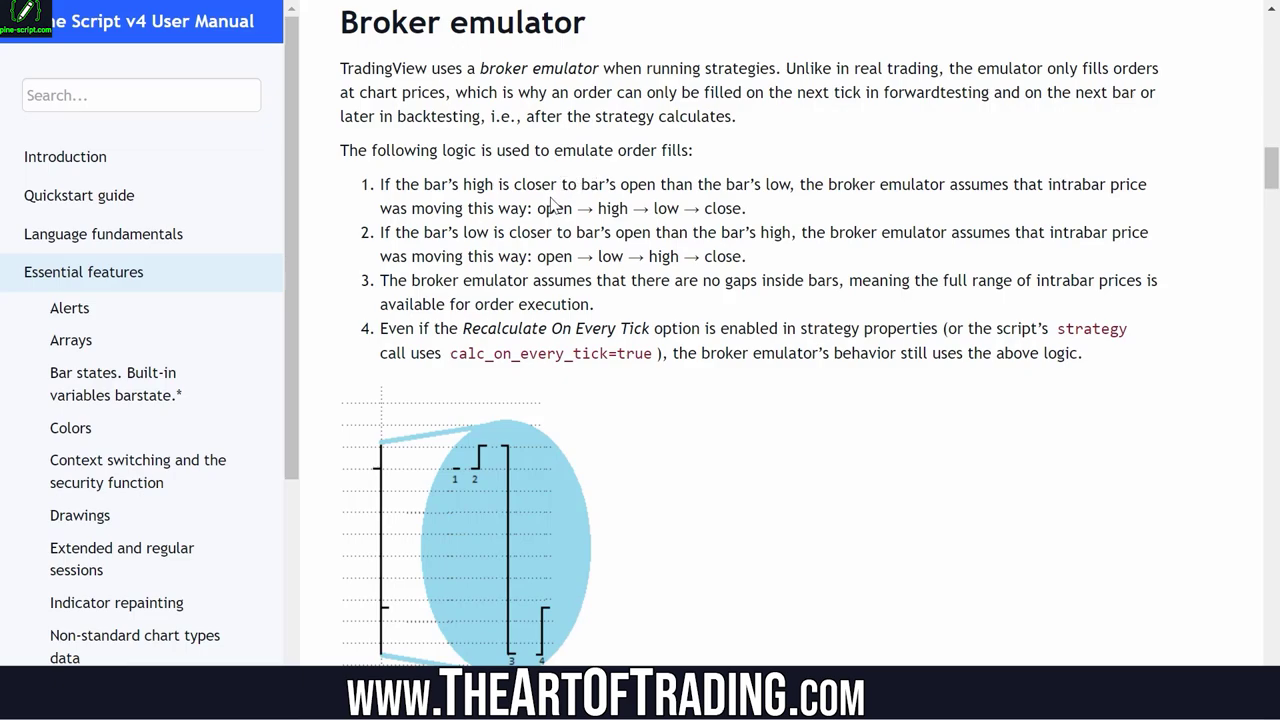
Step: Highlight the first order-fill rule in the Broker emulator section, including its path open → high → low → close
drag(379, 184, 779, 186)
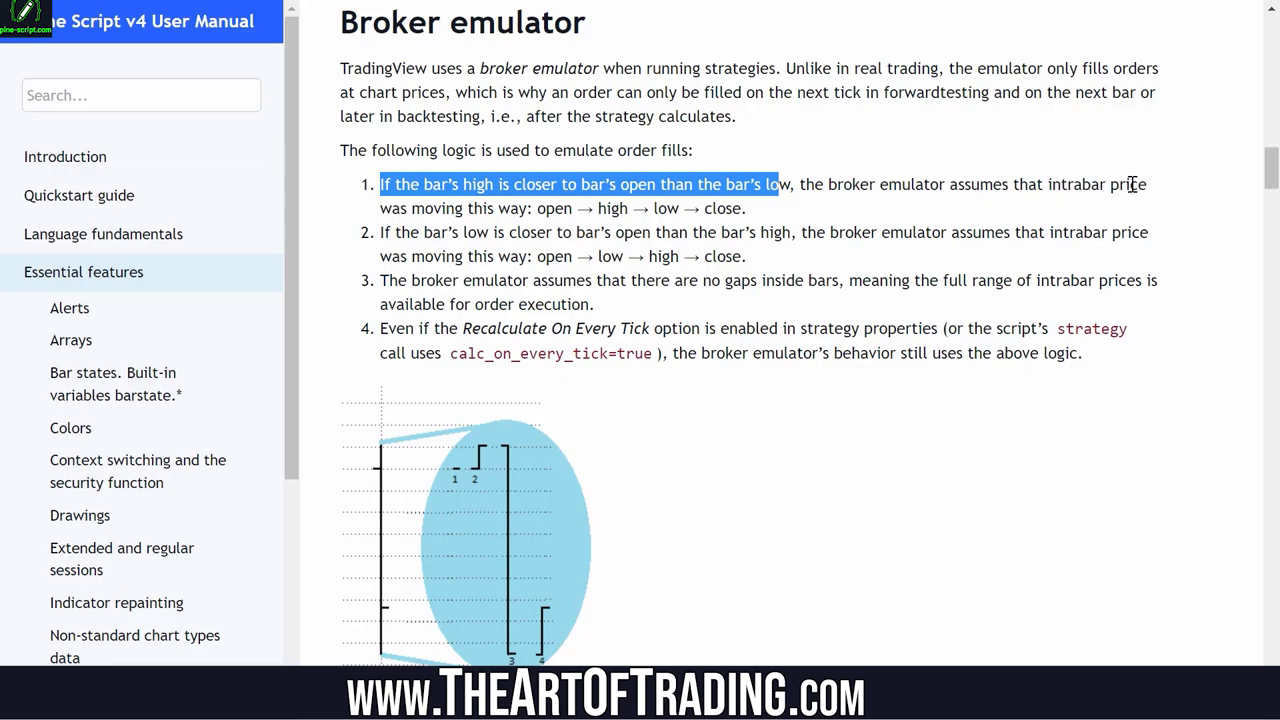
drag(539, 208, 755, 209)
click(770, 172)
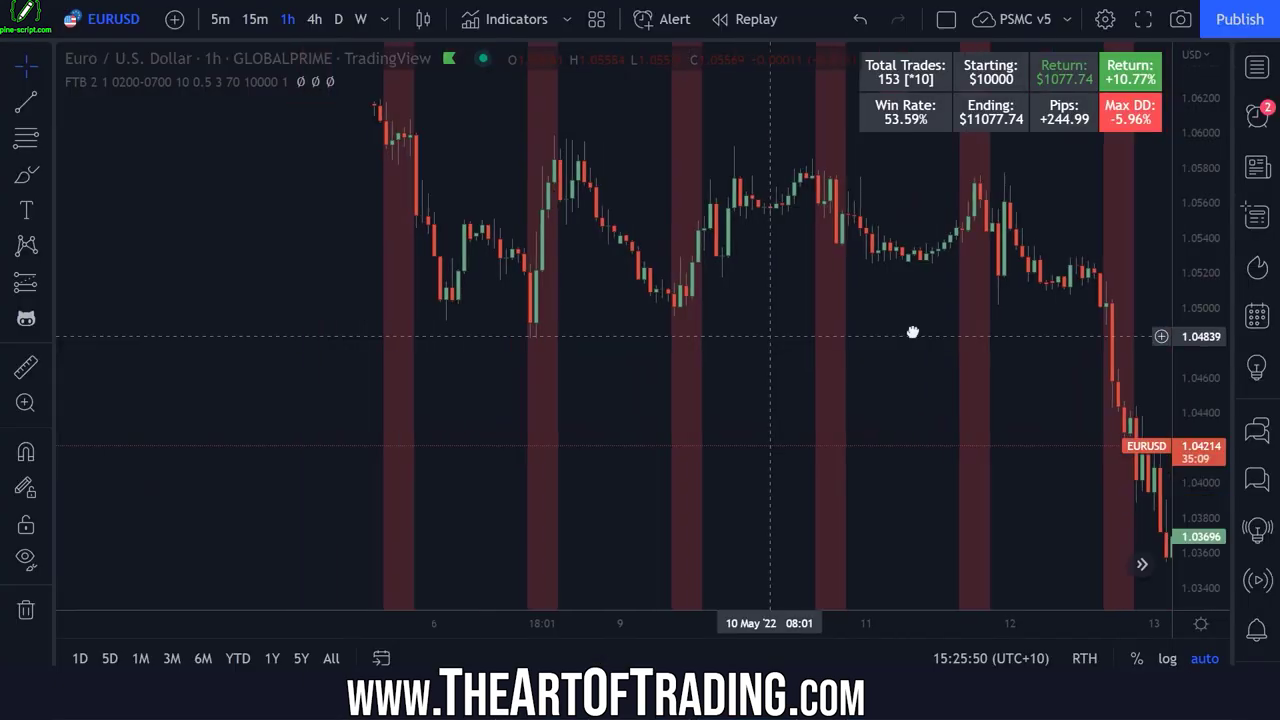
Step: Switch to the EURUSD 1h chart and outline the 10 May '22 23:01 candle with an arrow at its upper wick, then clear the marks
scroll(952, 310, up, 5)
mouse_move(556, 168)
mouse_down()
mouse_move(546, 449)
mouse_move(648, 330)
mouse_move(536, 160)
mouse_up()
mouse_move(630, 240)
mouse_down()
mouse_move(639, 264)
mouse_move(896, 226)
mouse_up()
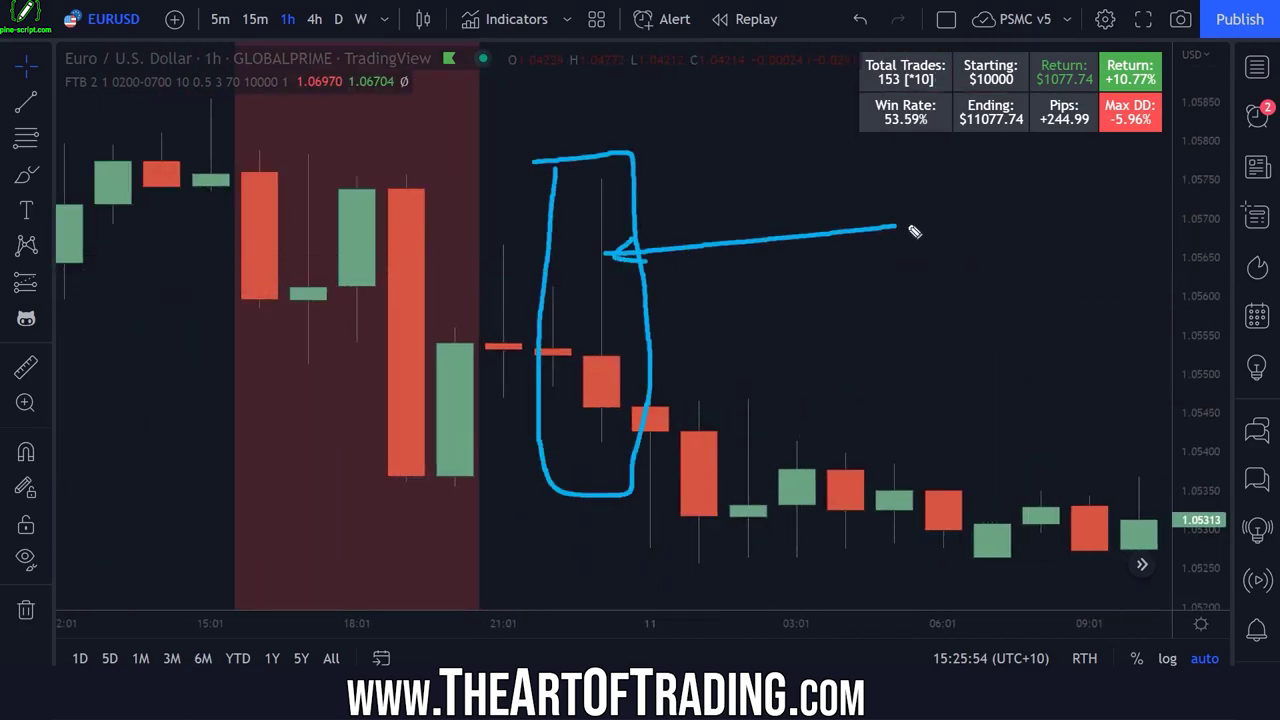
key(Escape)
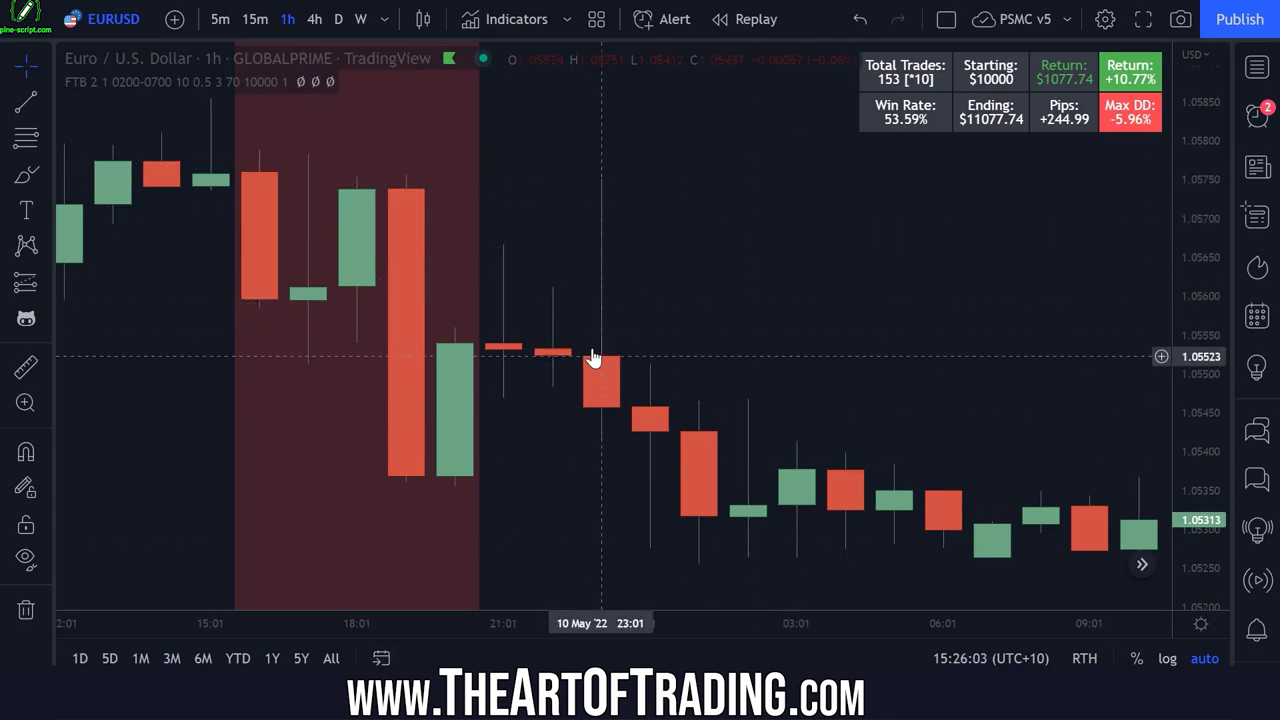
Step: Mark the high, open and low of the 10 May '22 23:01 candle on the chart, then clear the marks
drag(569, 176, 614, 177)
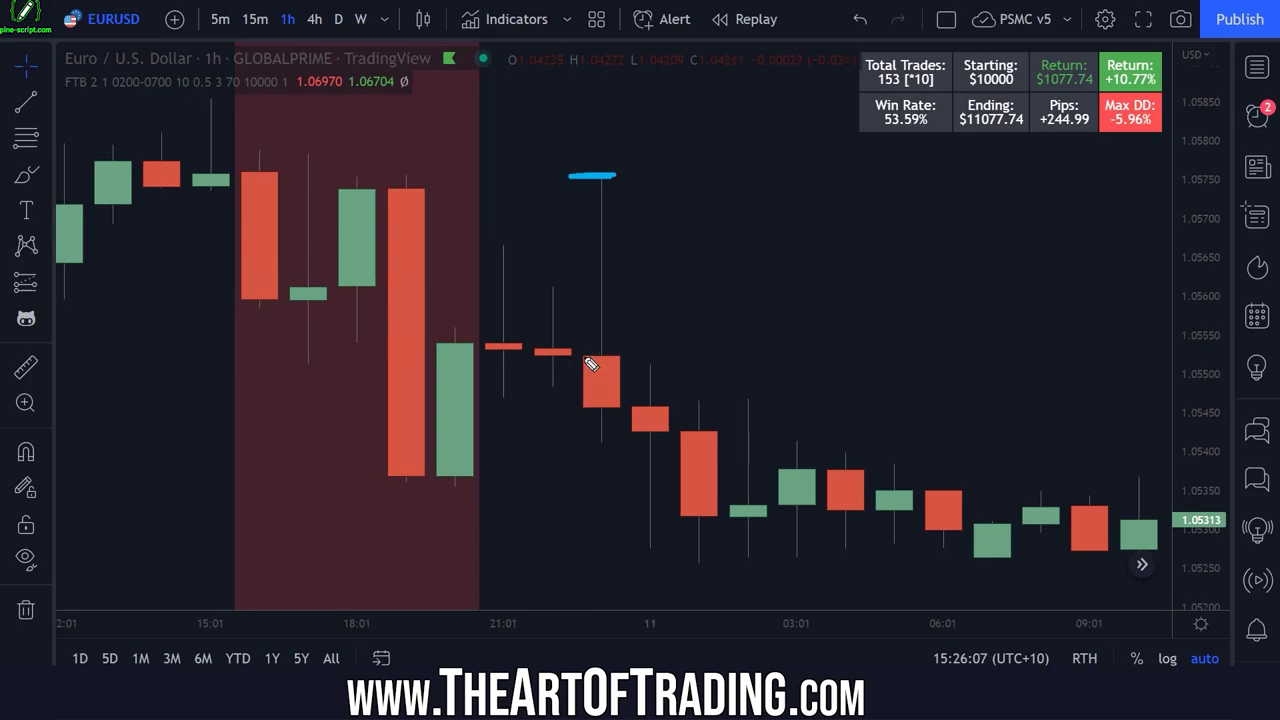
drag(576, 355, 601, 356)
drag(584, 442, 608, 442)
key(Escape)
Step: Trace the broker emulator's assumed path through the 23:01 candle from open to high, low and close, then clear the drawing
click(576, 356)
mouse_move(588, 363)
mouse_down()
mouse_move(605, 178)
mouse_move(609, 445)
mouse_move(627, 412)
mouse_up()
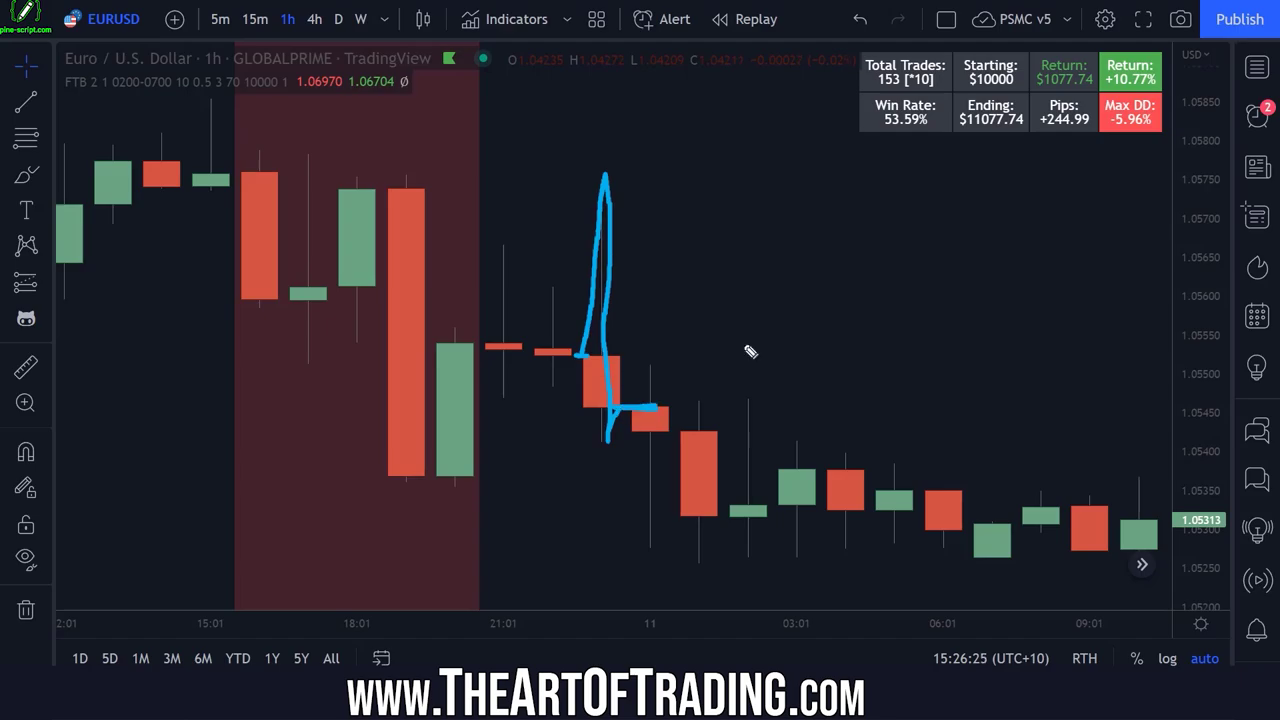
key(ctrl+z)
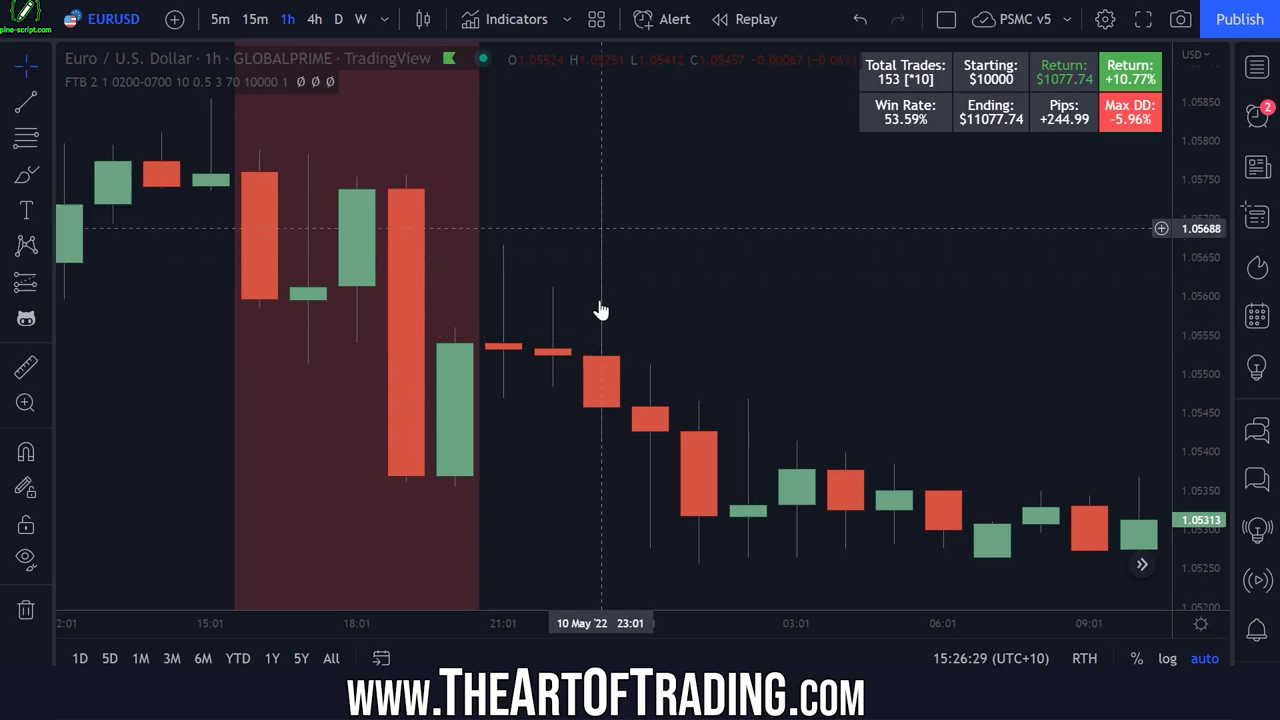
Step: Sketch a zigzag example of real intrabar price movement beside the 23:01 candle and circle it
key(ctrl+shift+3)
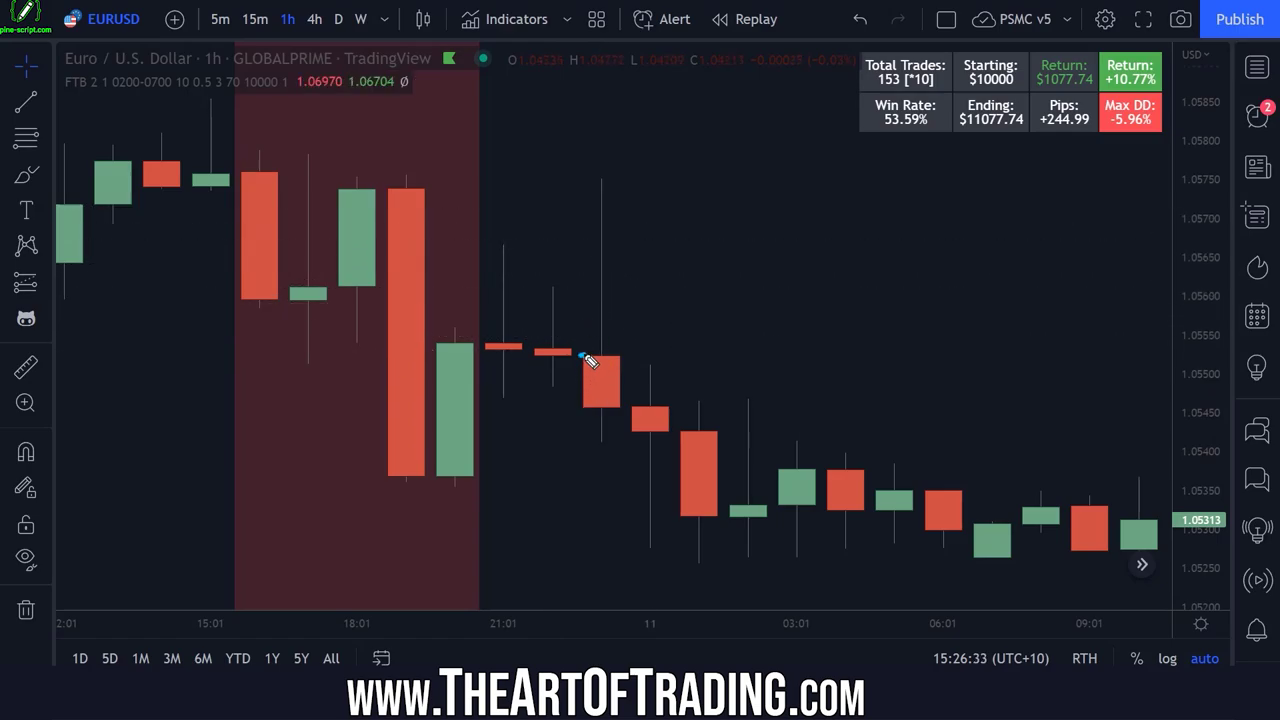
mouse_move(584, 358)
mouse_down()
mouse_move(594, 385)
mouse_move(625, 290)
mouse_move(645, 285)
mouse_move(662, 320)
mouse_move(691, 296)
mouse_move(721, 213)
mouse_move(773, 216)
mouse_move(817, 178)
mouse_move(853, 393)
mouse_move(901, 343)
mouse_move(934, 471)
mouse_move(951, 437)
mouse_move(1032, 420)
mouse_move(958, 409)
mouse_up()
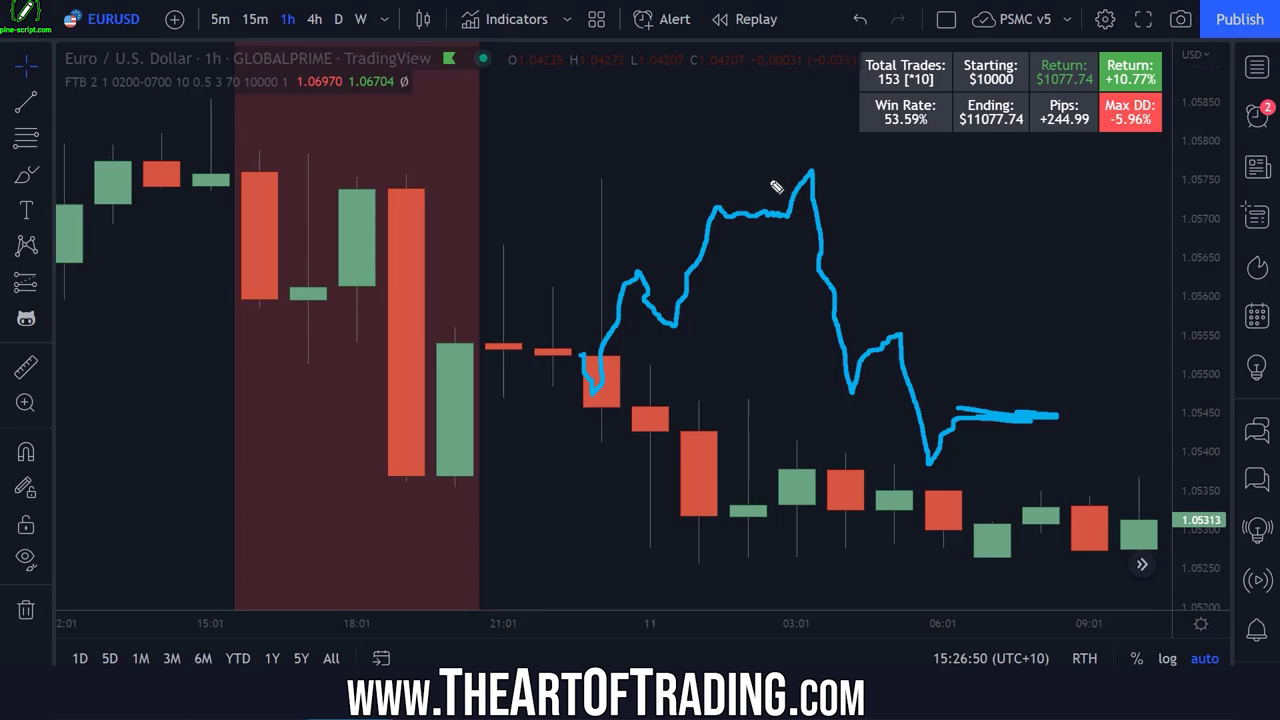
mouse_move(1002, 200)
mouse_down()
mouse_move(490, 216)
mouse_move(831, 168)
mouse_up()
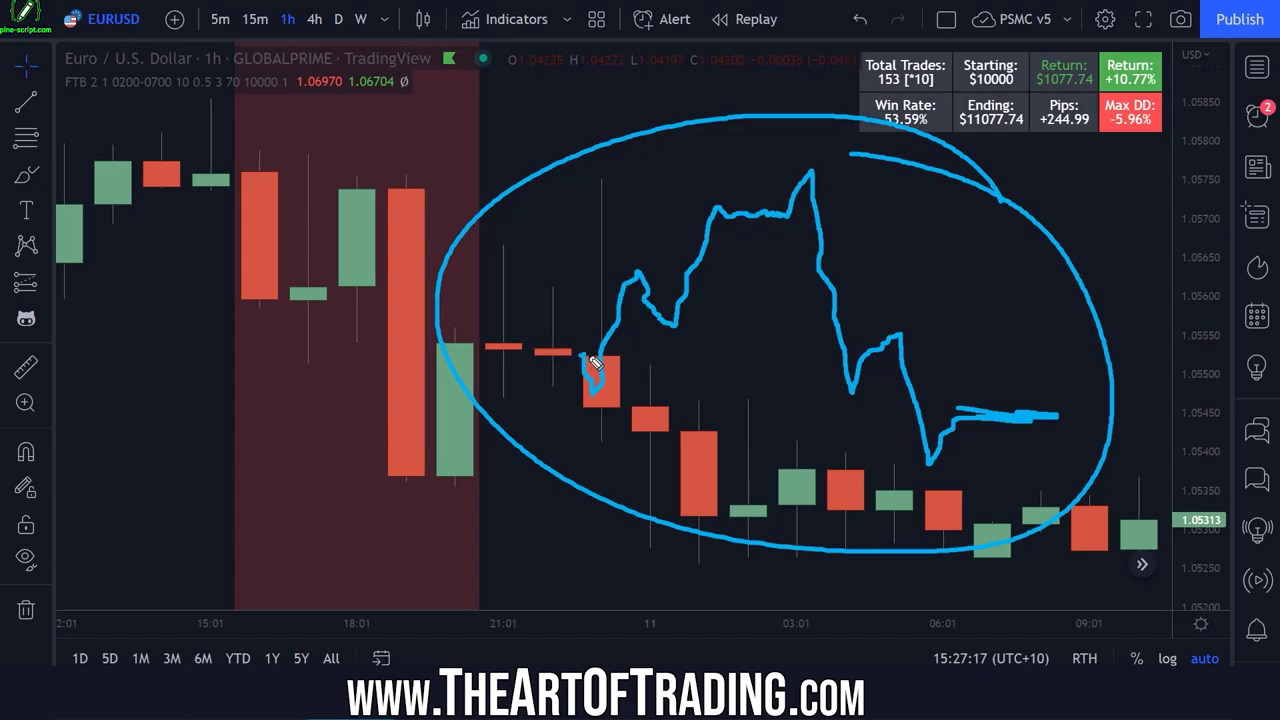
Step: Mark the 23:01 candle's open and high, trace the simplified open-high-low-close path beside the zigzag, then clear all annotations
drag(594, 363, 591, 362)
drag(603, 178, 561, 177)
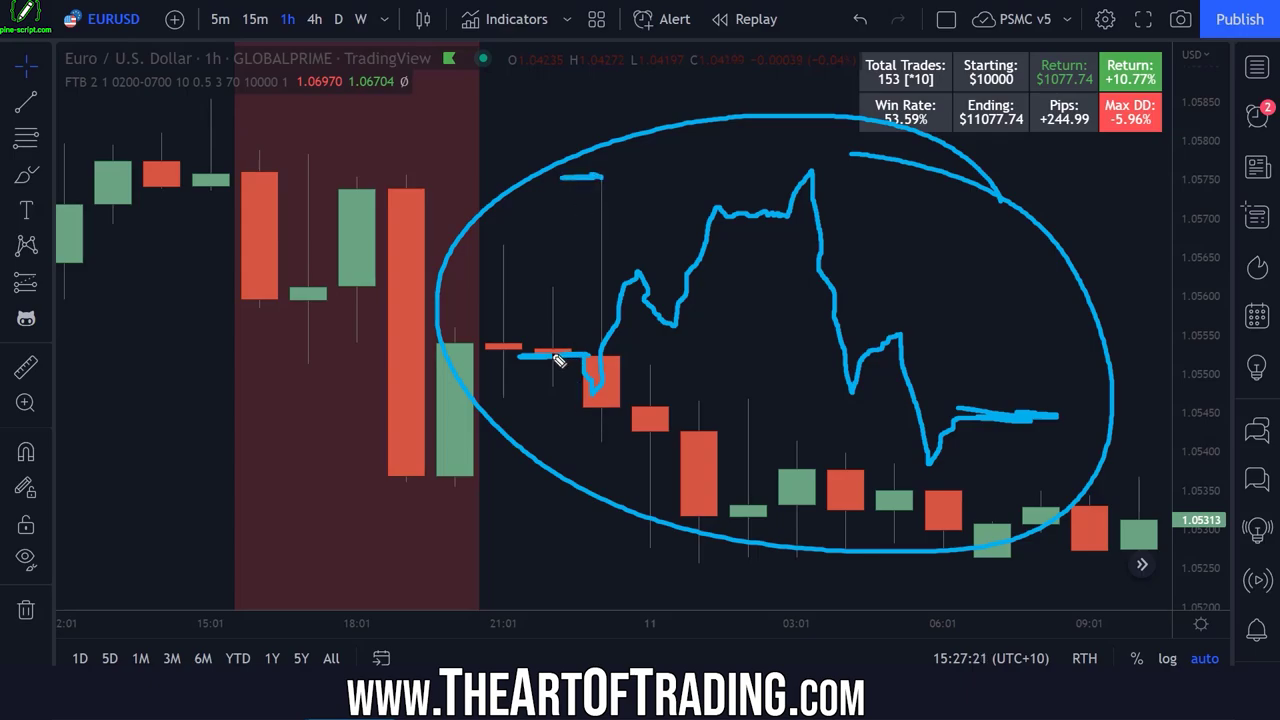
mouse_move(561, 360)
mouse_down()
mouse_move(594, 177)
mouse_move(583, 337)
mouse_move(615, 459)
mouse_move(697, 413)
mouse_up()
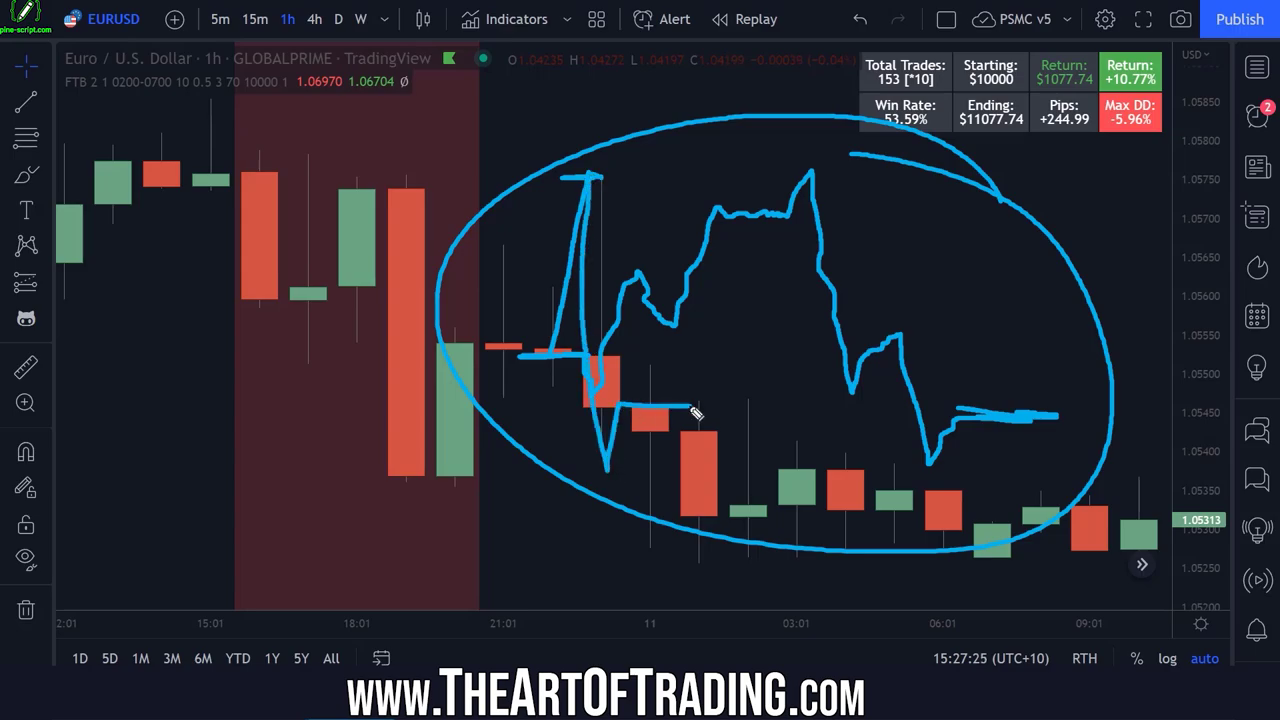
key(Escape)
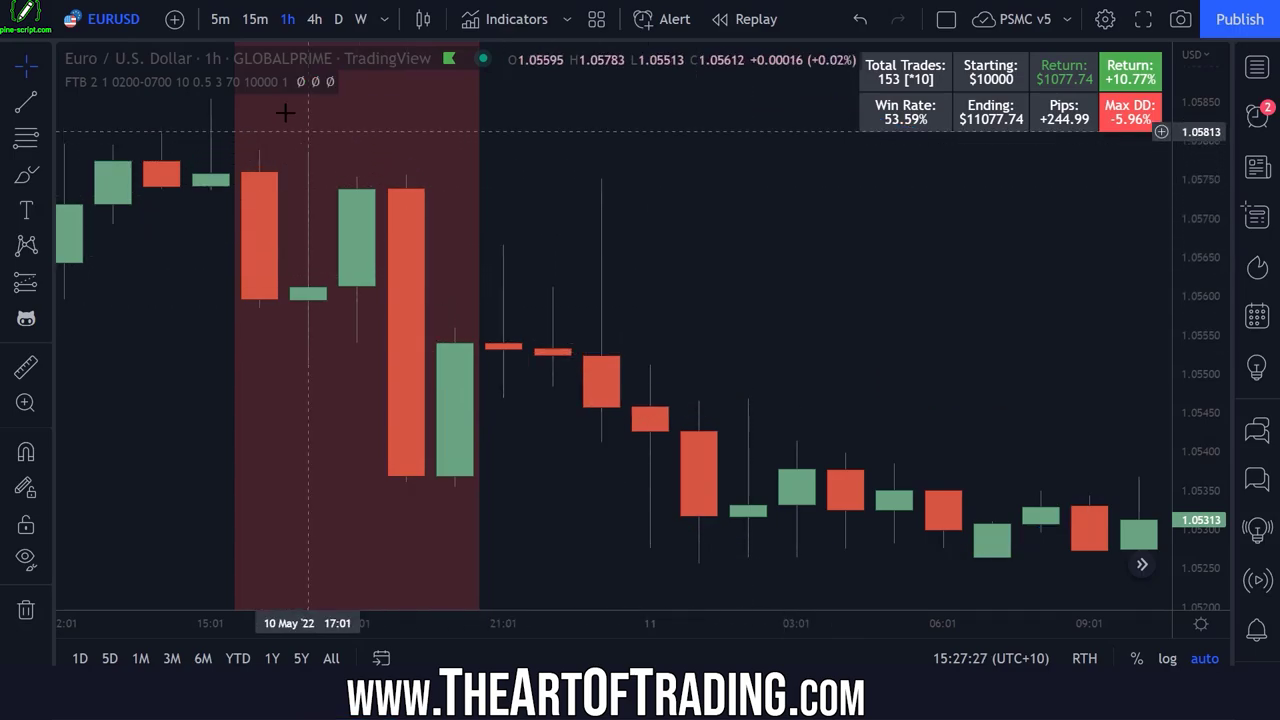
Step: Check the Backtesting Precision option in the FTB strategy's properties and accept the settings without changes
click(331, 82)
scroll(580, 300, down, 3)
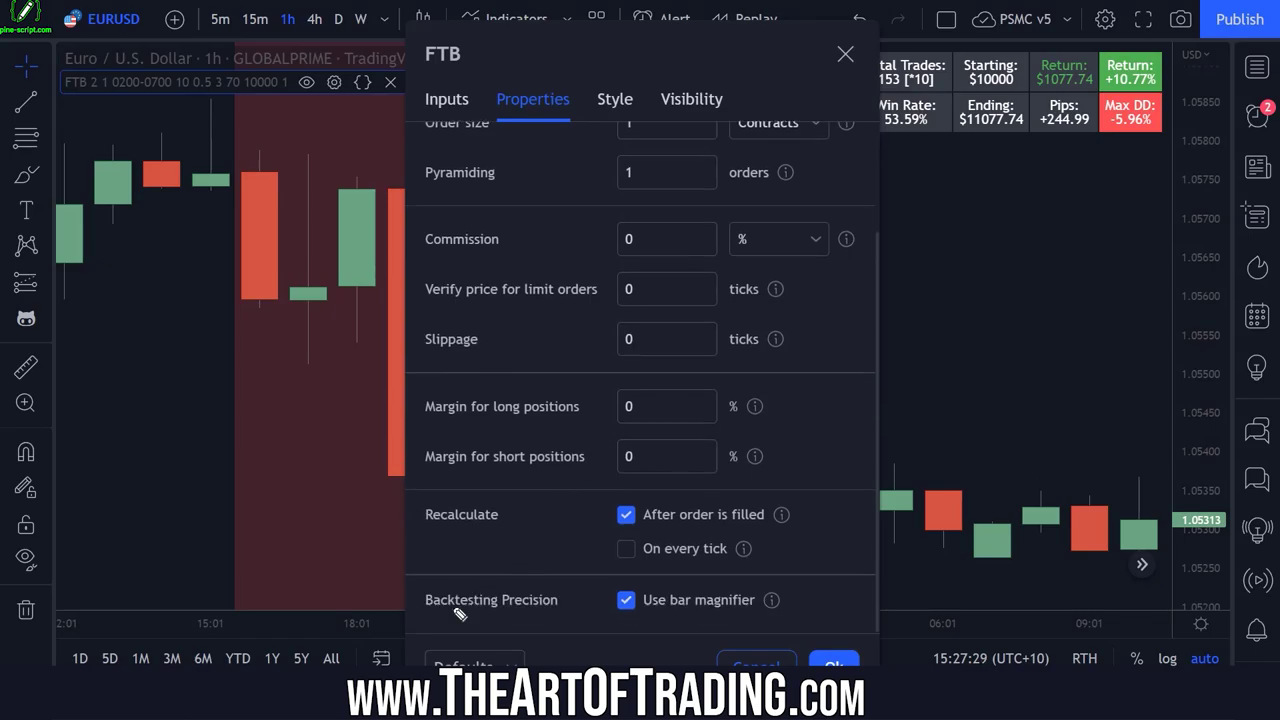
mouse_move(418, 617)
mouse_down()
mouse_move(545, 622)
mouse_move(429, 563)
mouse_move(510, 626)
mouse_up()
key(Escape)
click(834, 663)
Step: Circle the 10 May '22 23:01 candle, clear the mark and start Bar Replay with the 1h chart ending at that candle
drag(691, 220, 910, 256)
scroll(743, 277, up, 3)
mouse_move(640, 160)
mouse_down()
mouse_move(554, 386)
mouse_move(635, 150)
mouse_up()
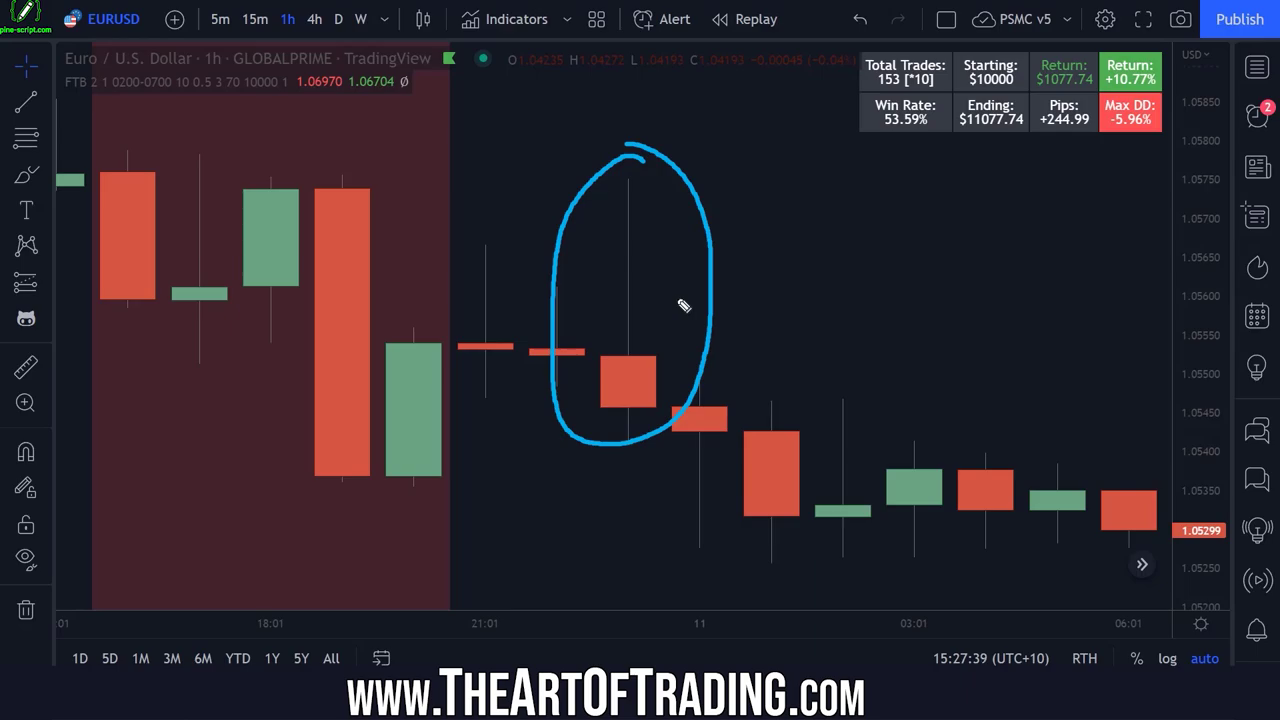
key(Escape)
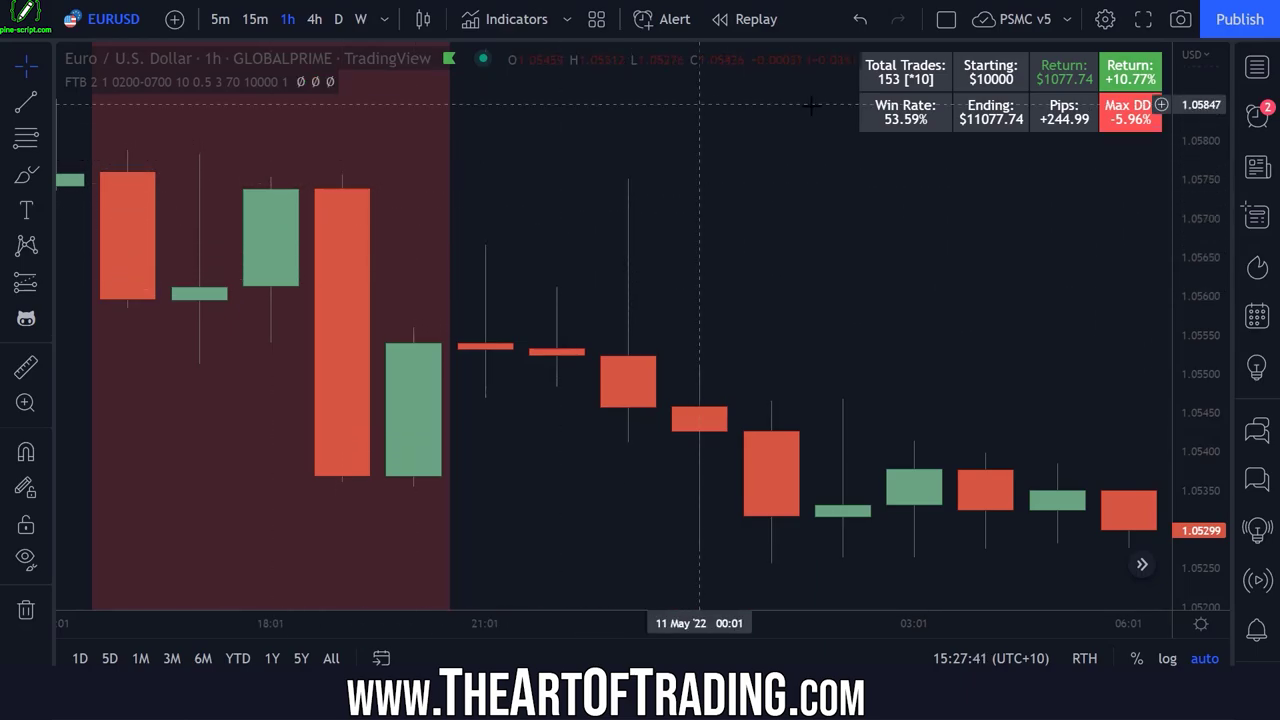
click(735, 19)
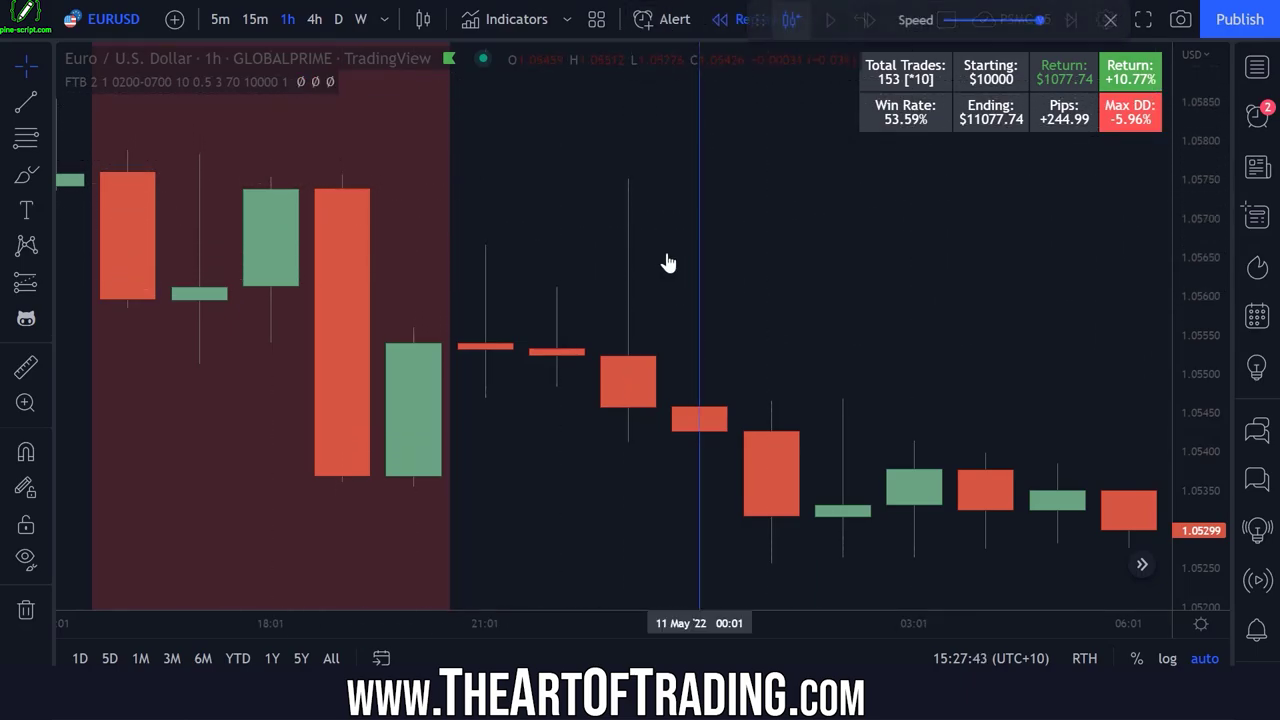
click(703, 345)
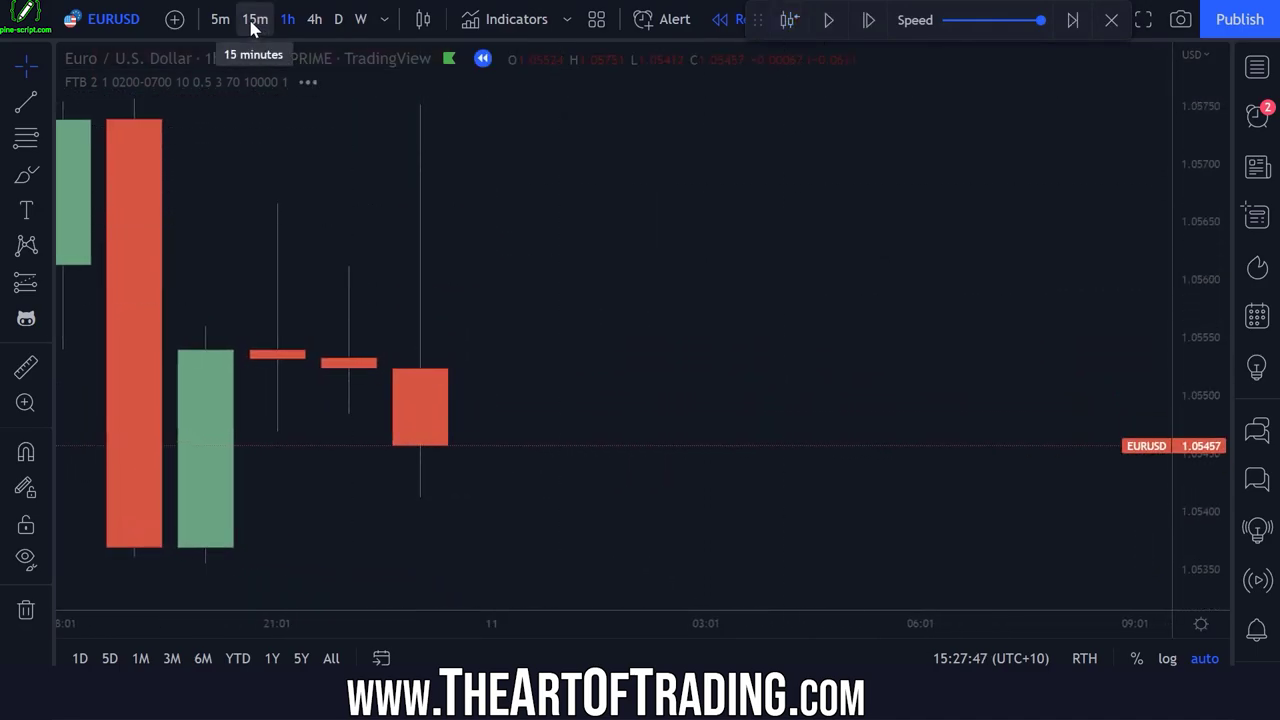
Step: Draw horizontal trend lines from the 23:01 candle's high at about 1.0575 and its low at about 1.0541
click(26, 101)
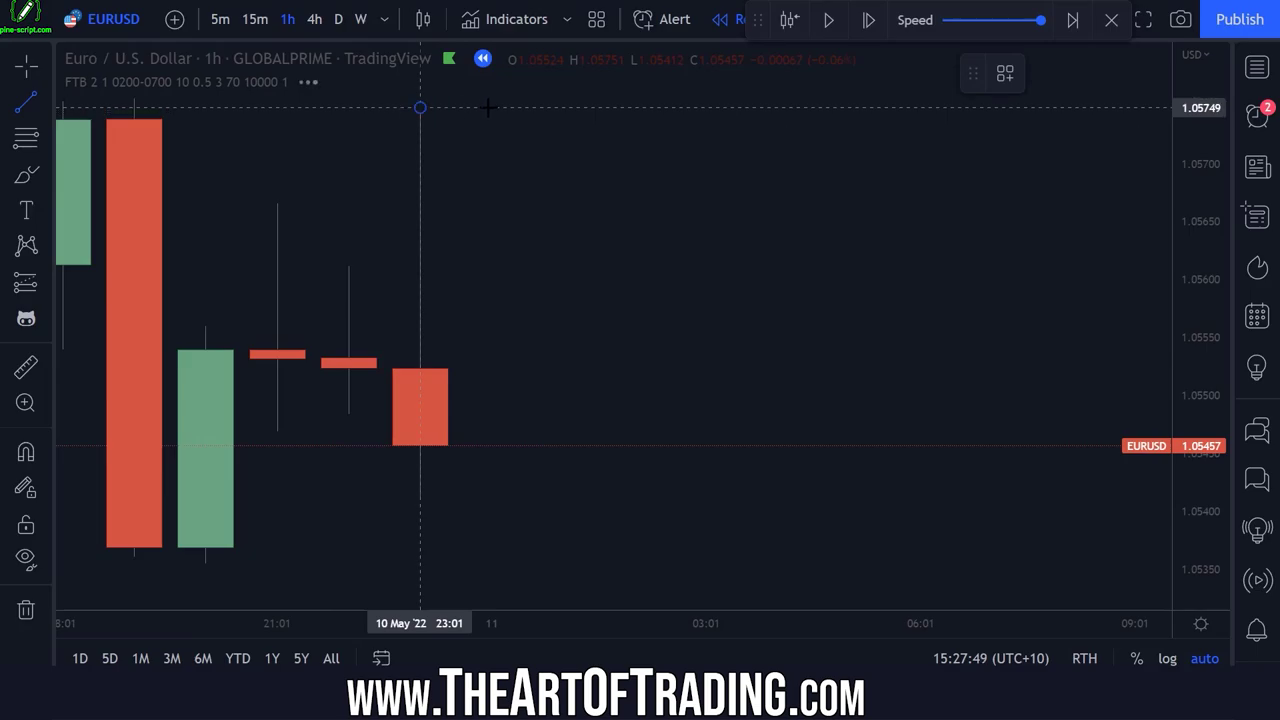
drag(488, 107, 563, 106)
click(422, 503)
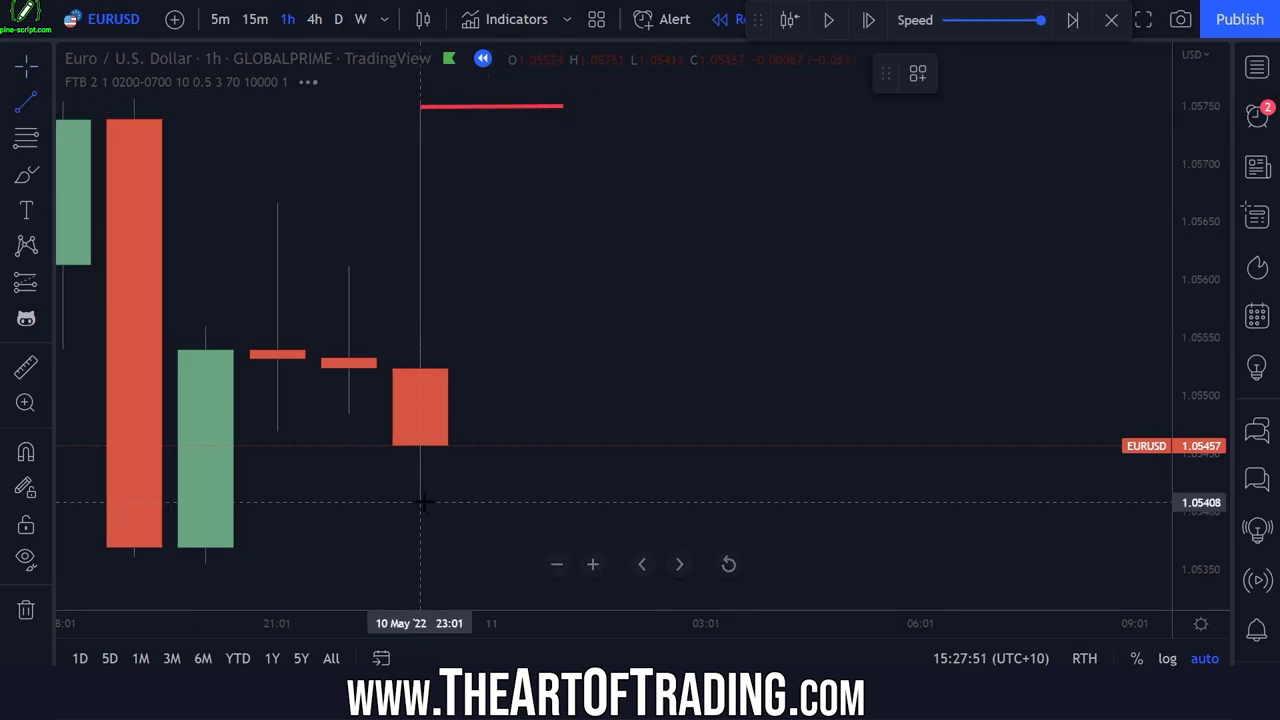
drag(420, 498, 706, 497)
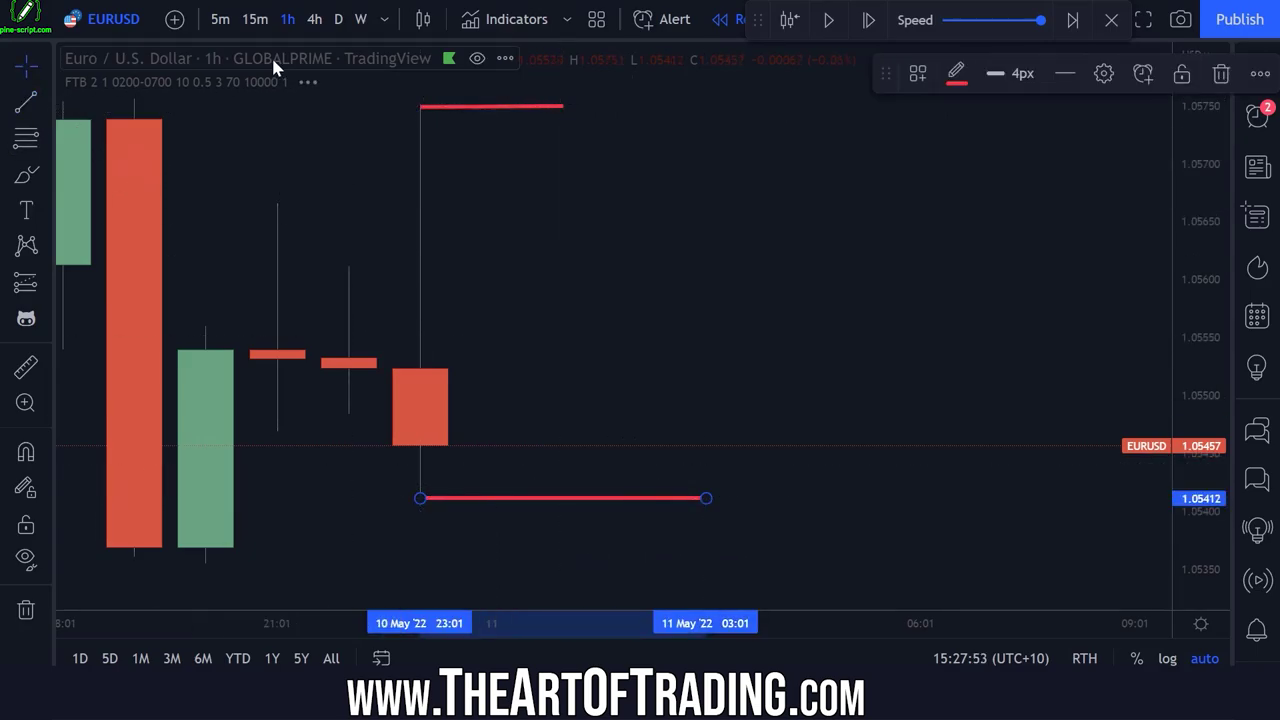
Step: Switch the chart to 5m and trace the intrabar price path between the two red lines down to the last close
click(219, 19)
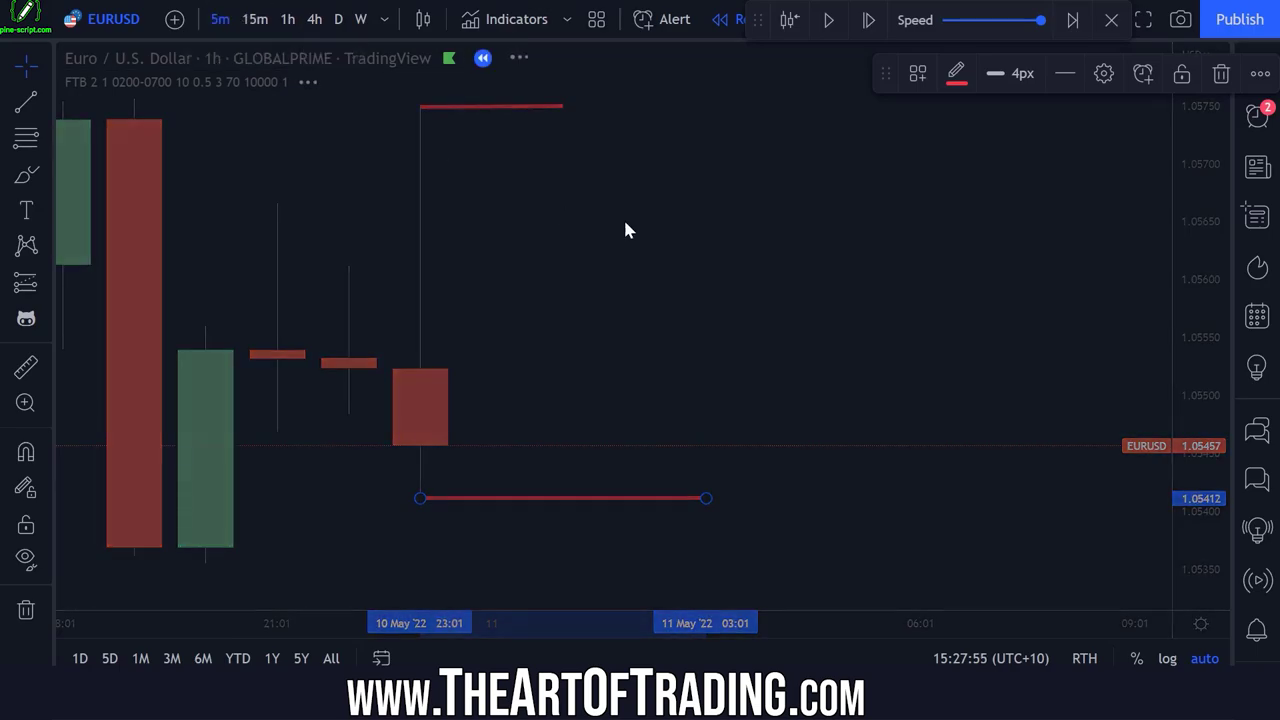
scroll(650, 205, down, 3)
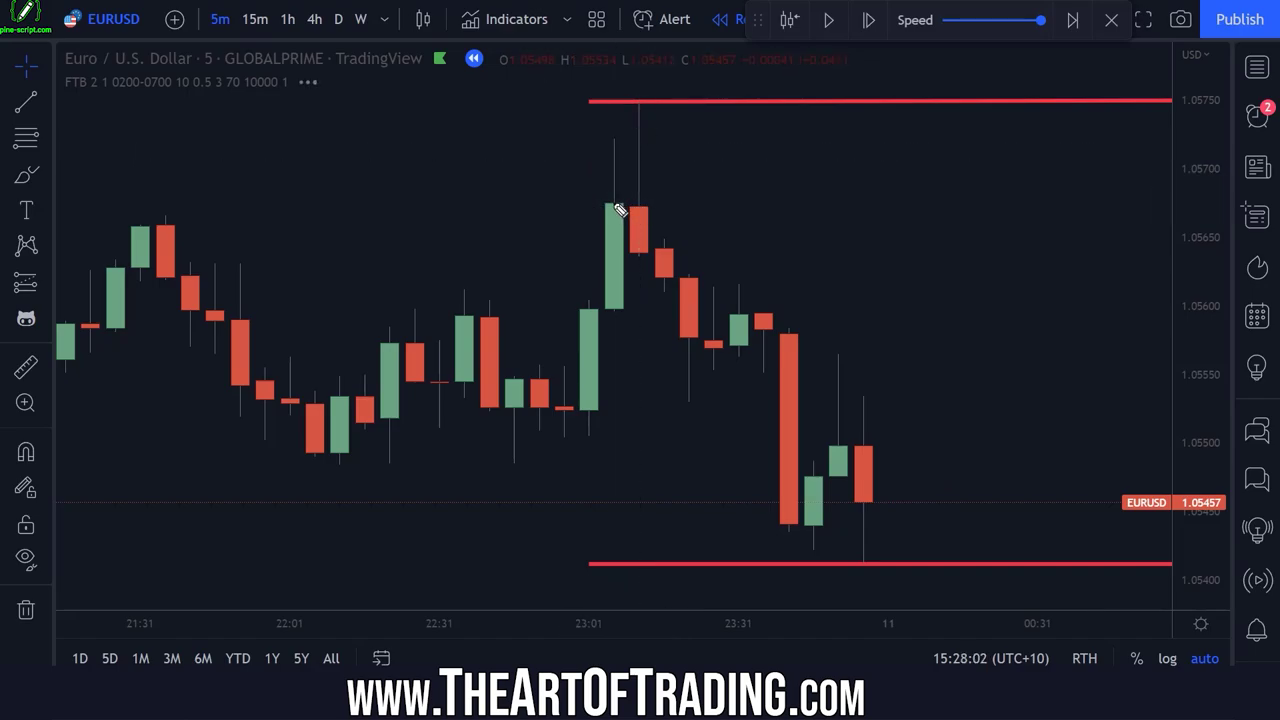
drag(610, 204, 648, 204)
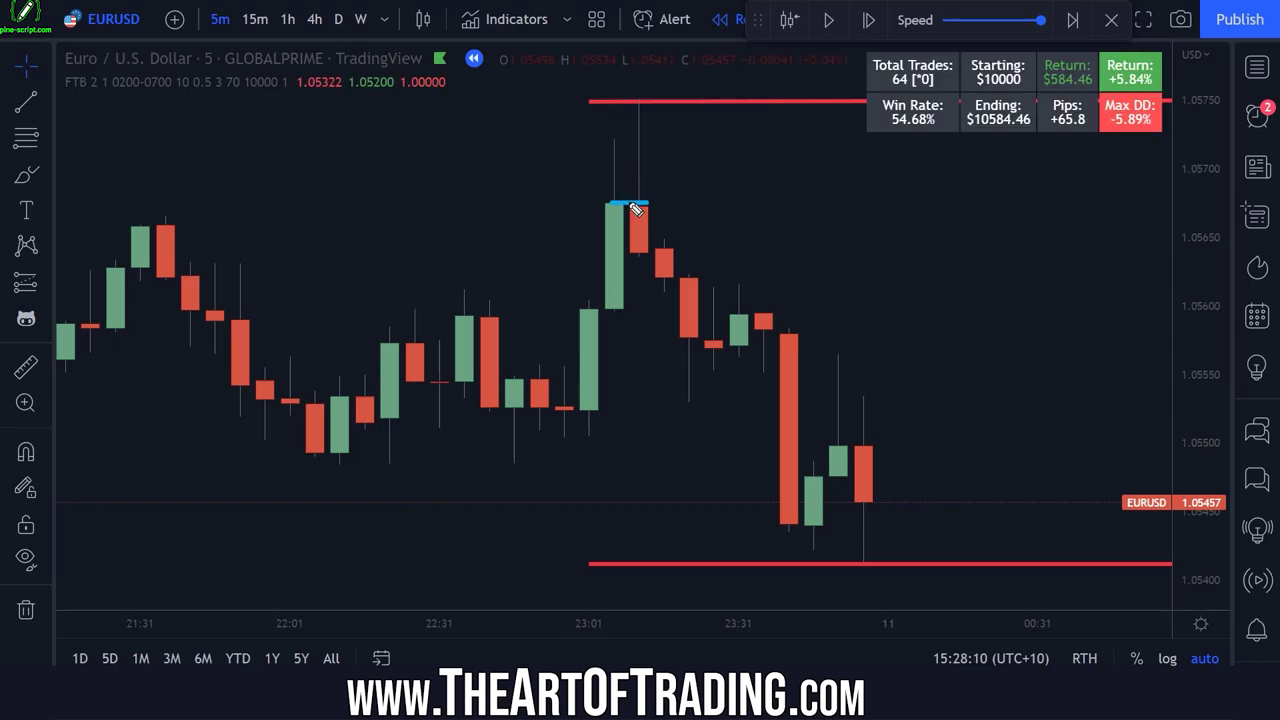
mouse_move(634, 205)
mouse_down()
mouse_move(640, 102)
mouse_move(689, 383)
mouse_move(700, 394)
mouse_move(745, 290)
mouse_move(820, 488)
mouse_move(823, 545)
mouse_move(845, 358)
mouse_move(847, 497)
mouse_move(864, 566)
mouse_move(865, 510)
mouse_move(1046, 508)
mouse_up()
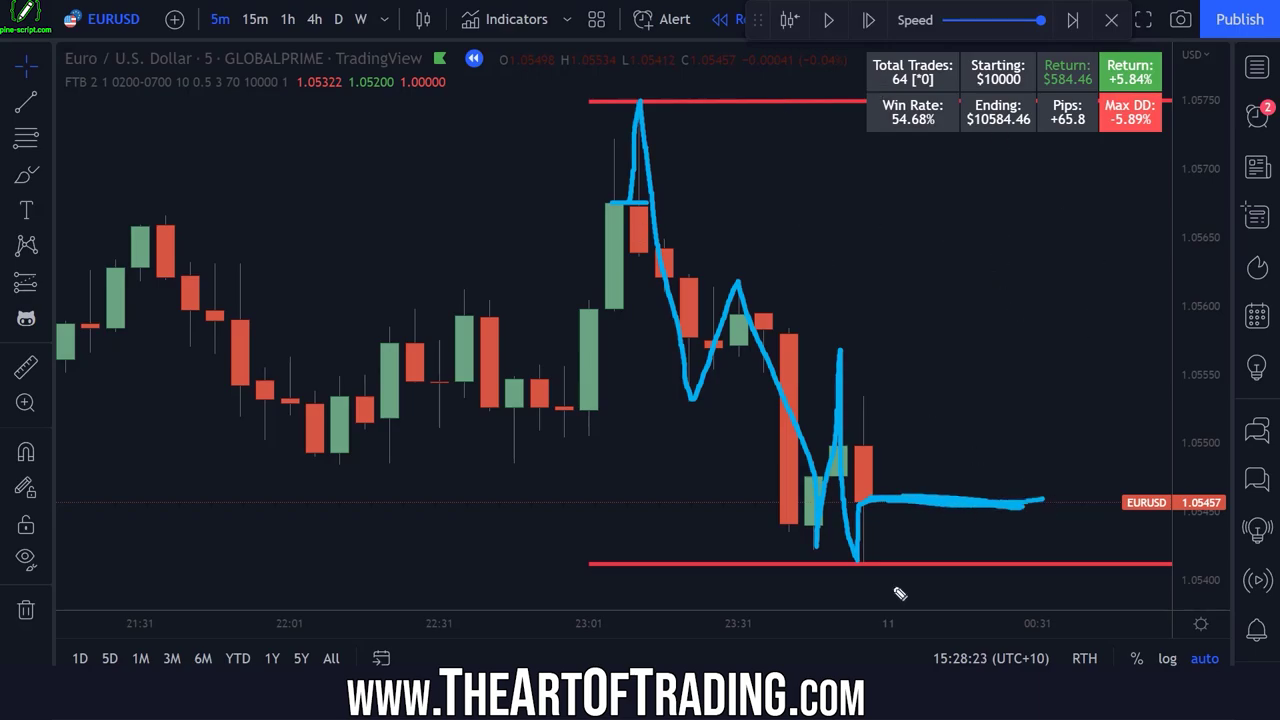
Step: Return the chart to 1h and review the Use bar magnifier option in the FTB strategy's properties, accepting them unchanged
click(287, 19)
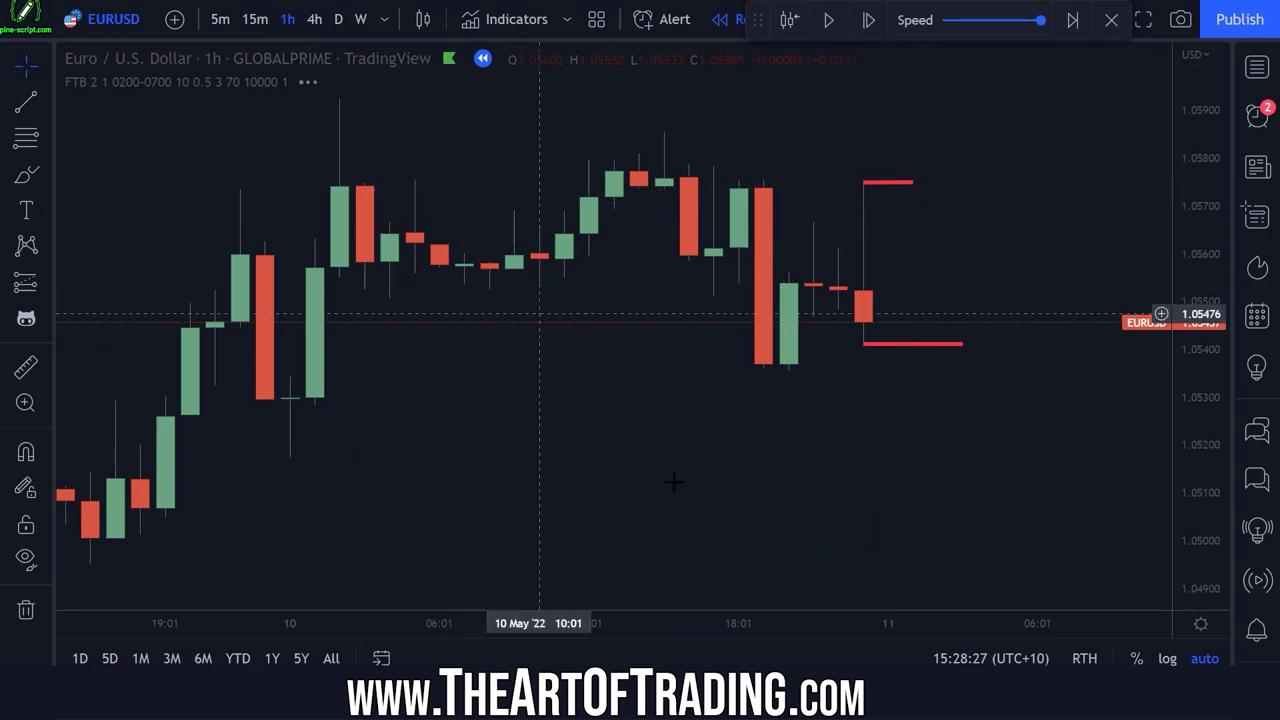
click(334, 82)
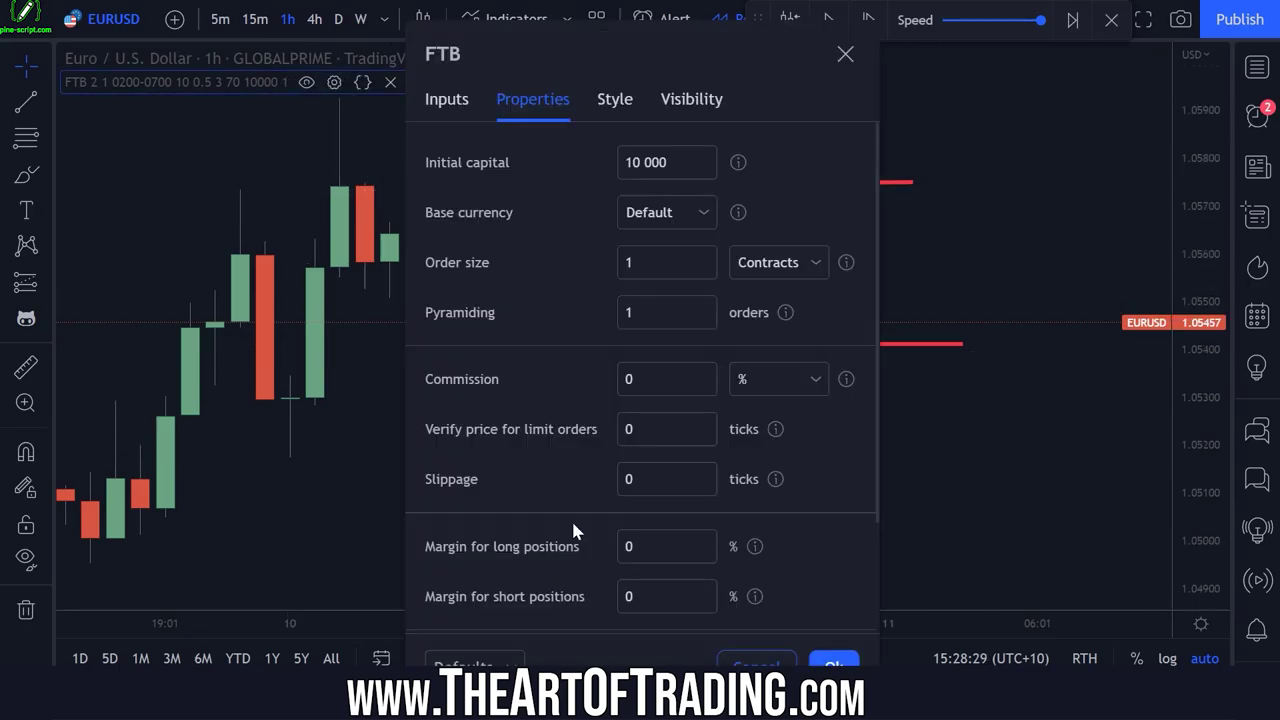
scroll(573, 530, down, 3)
mouse_move(430, 625)
mouse_down()
mouse_move(570, 615)
mouse_move(745, 634)
mouse_up()
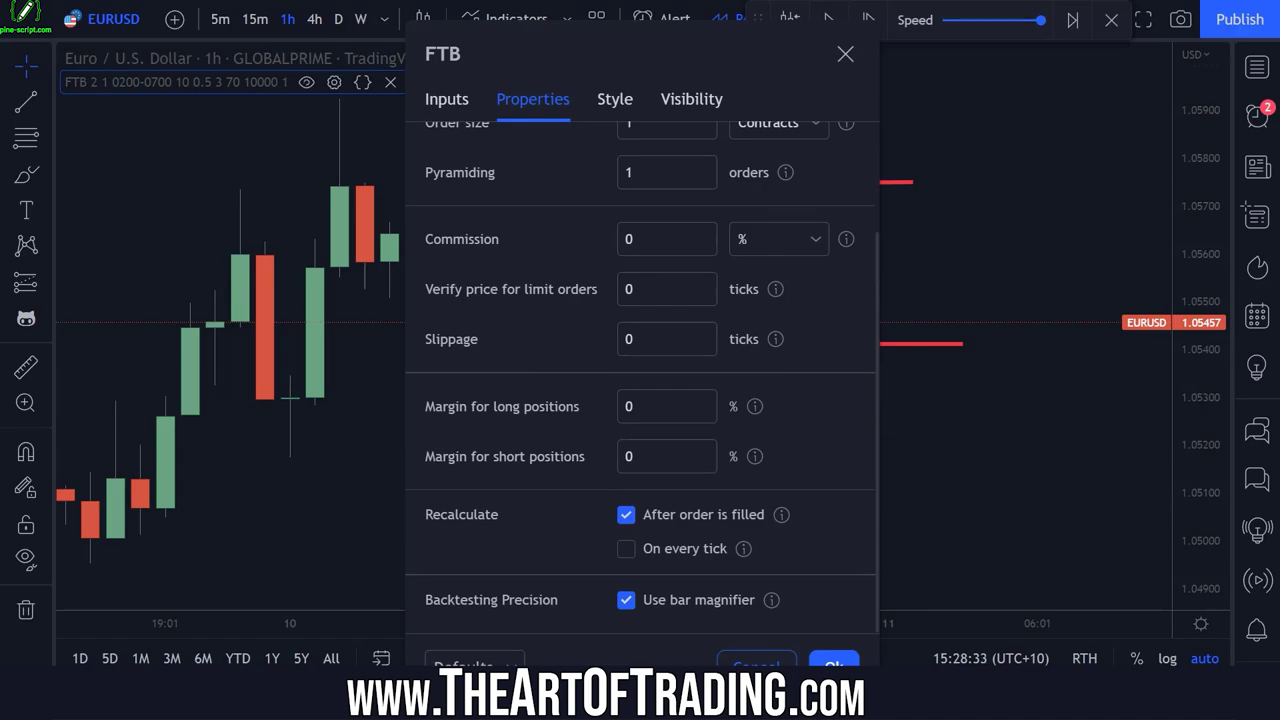
drag(595, 627, 790, 624)
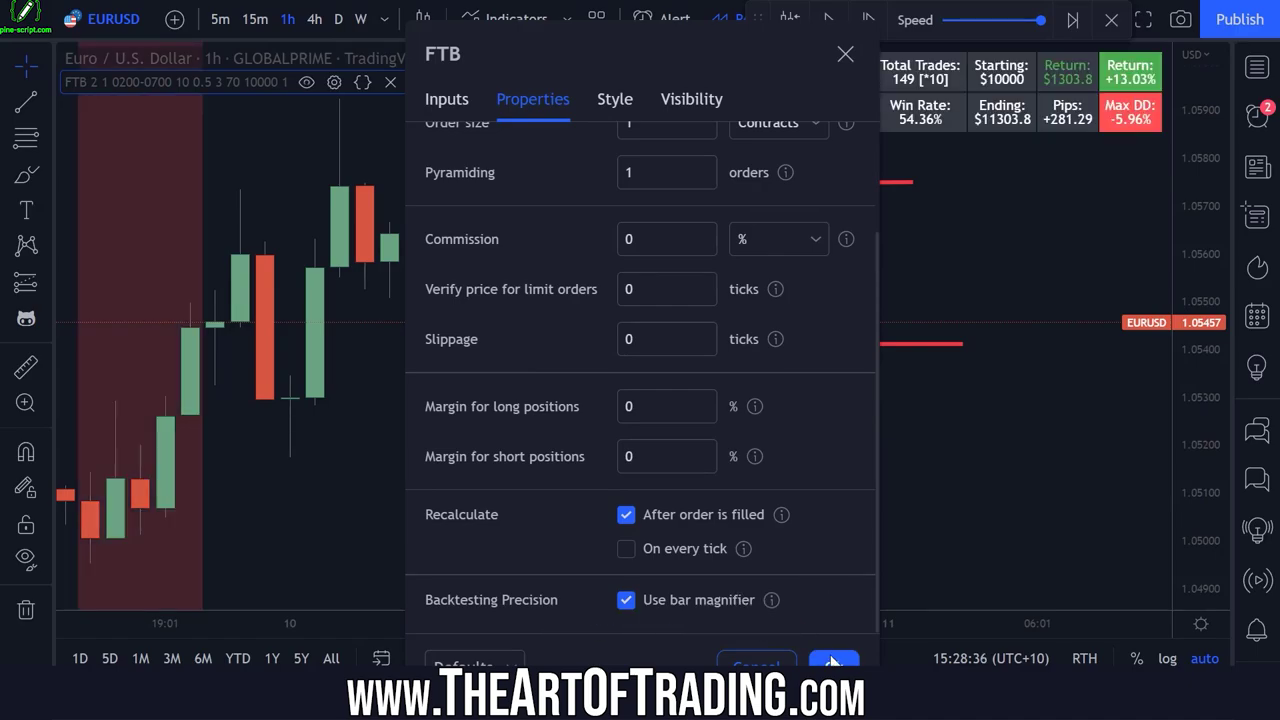
click(834, 662)
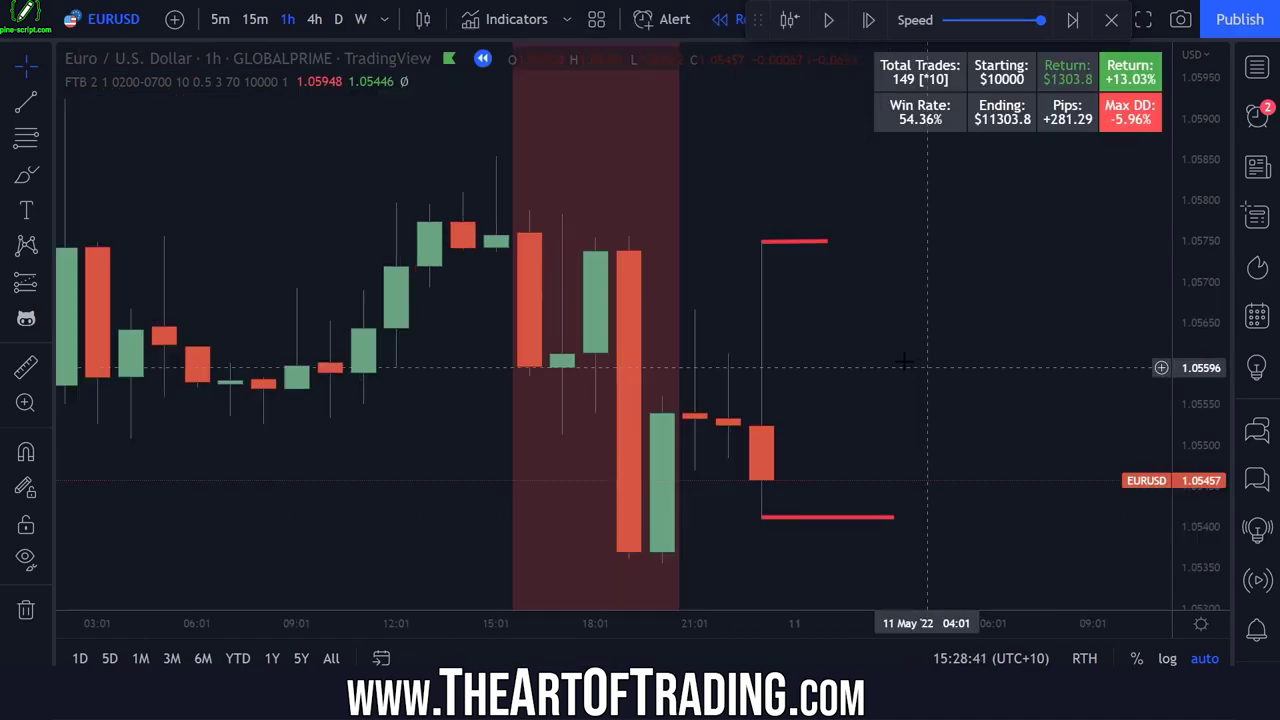
Step: Examine the area beside the marked 1h candle and recheck the bar magnifier checkbox in the FTB properties without changing it
scroll(928, 367, down, 1)
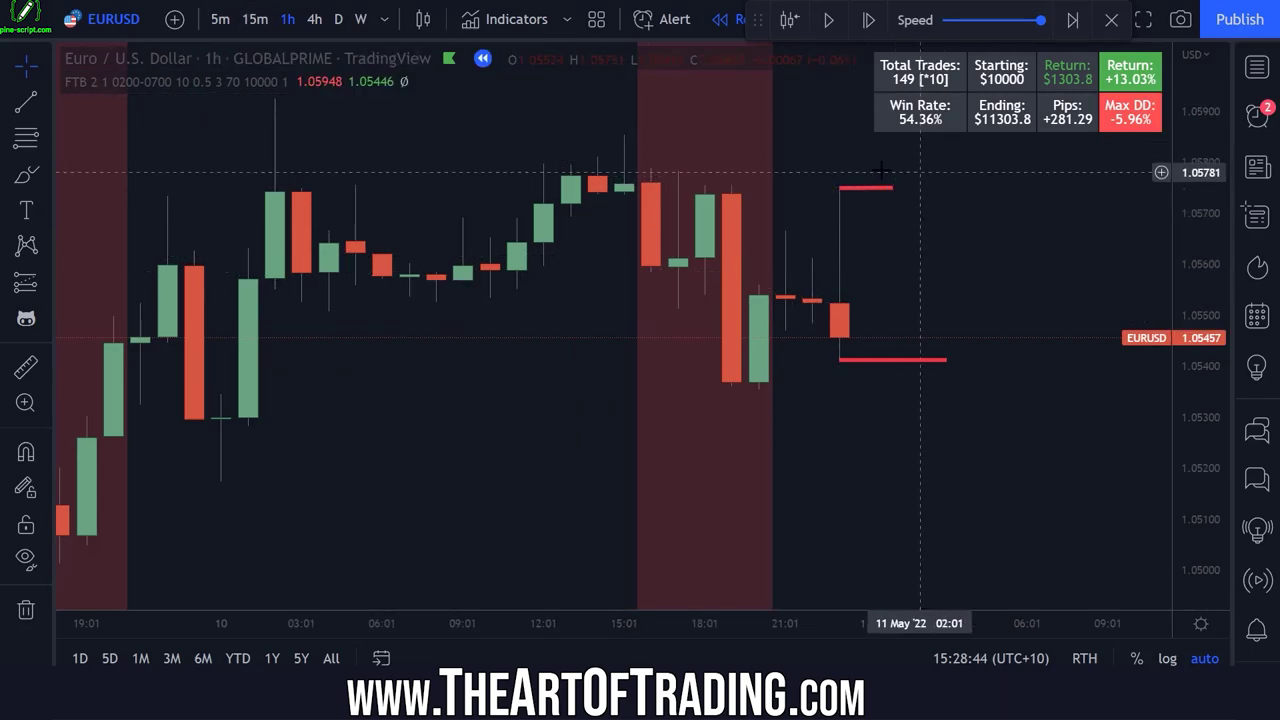
mouse_move(884, 230)
mouse_down()
mouse_move(886, 254)
mouse_move(1035, 181)
mouse_up()
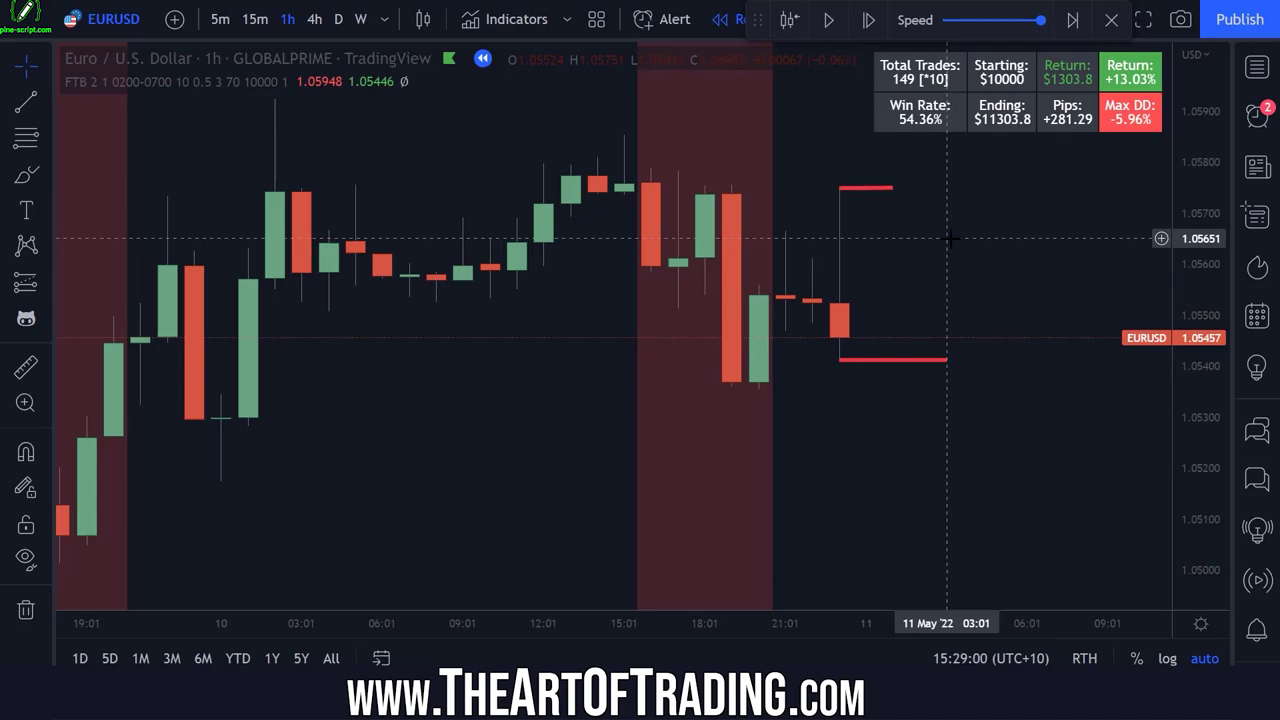
click(334, 82)
scroll(640, 400, down, 5)
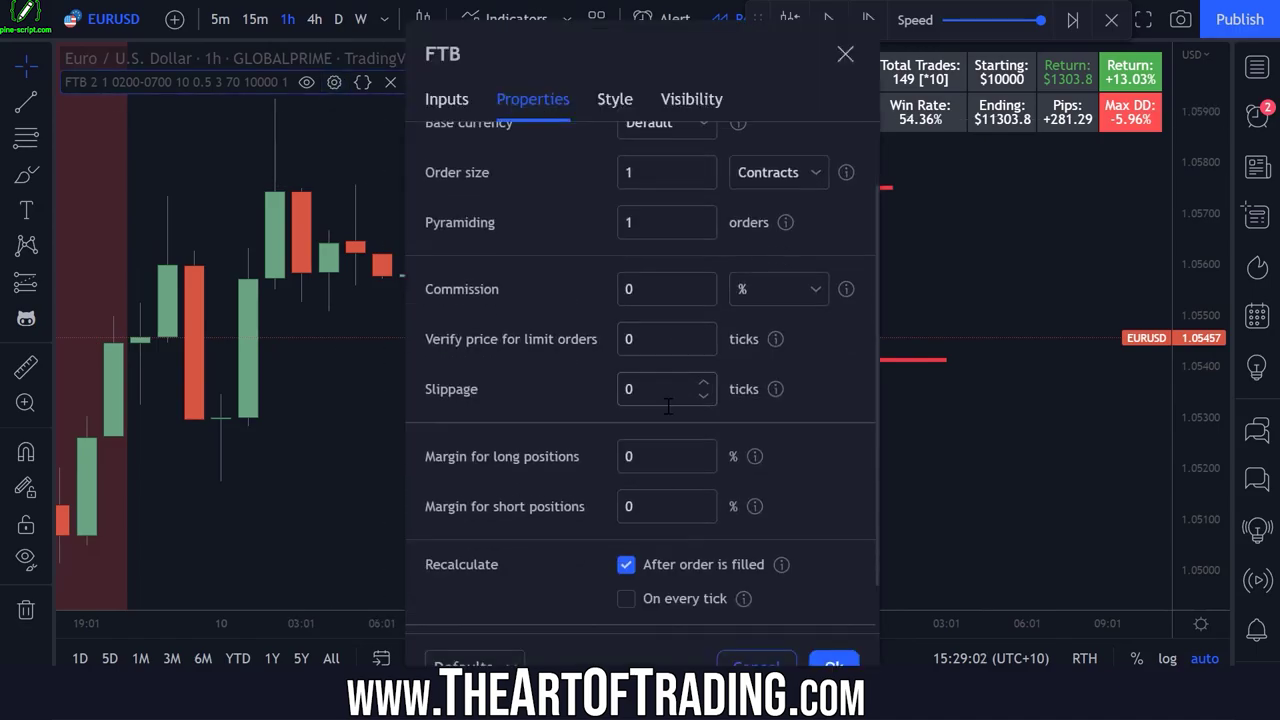
mouse_move(616, 628)
mouse_down()
mouse_move(815, 586)
mouse_move(648, 624)
mouse_up()
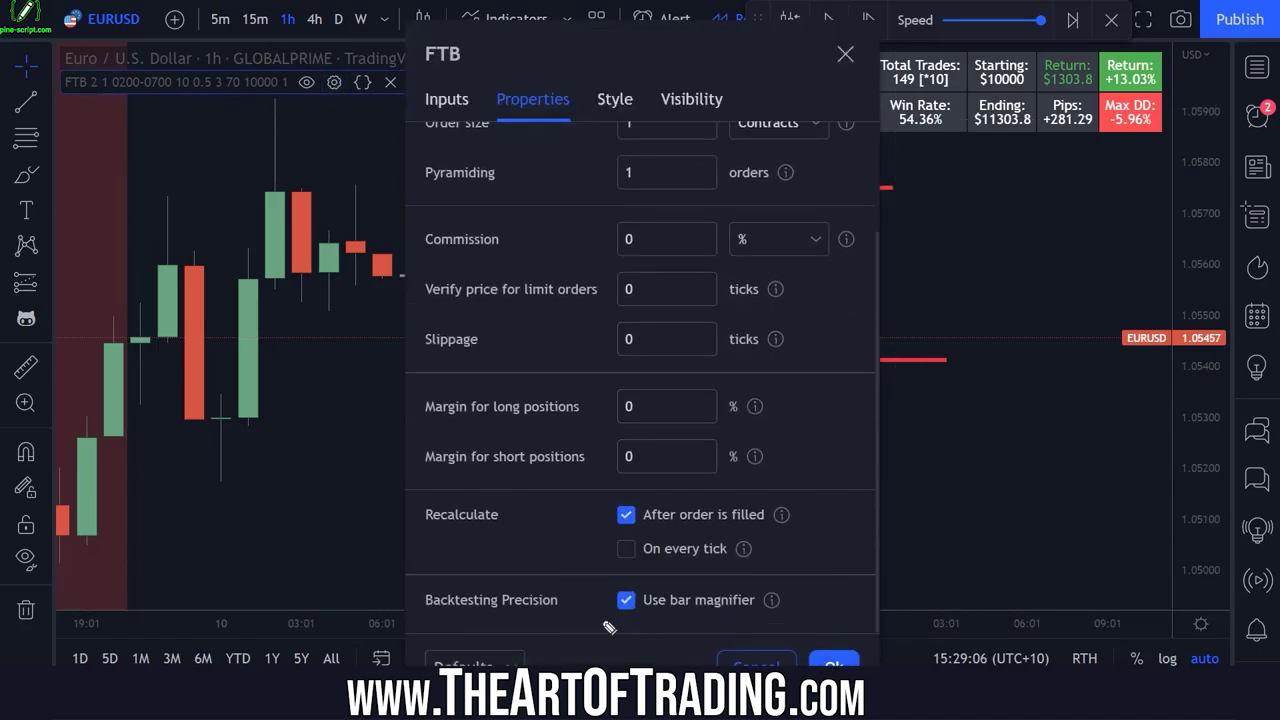
mouse_move(608, 627)
mouse_down()
mouse_move(812, 574)
mouse_move(592, 618)
mouse_up()
click(834, 664)
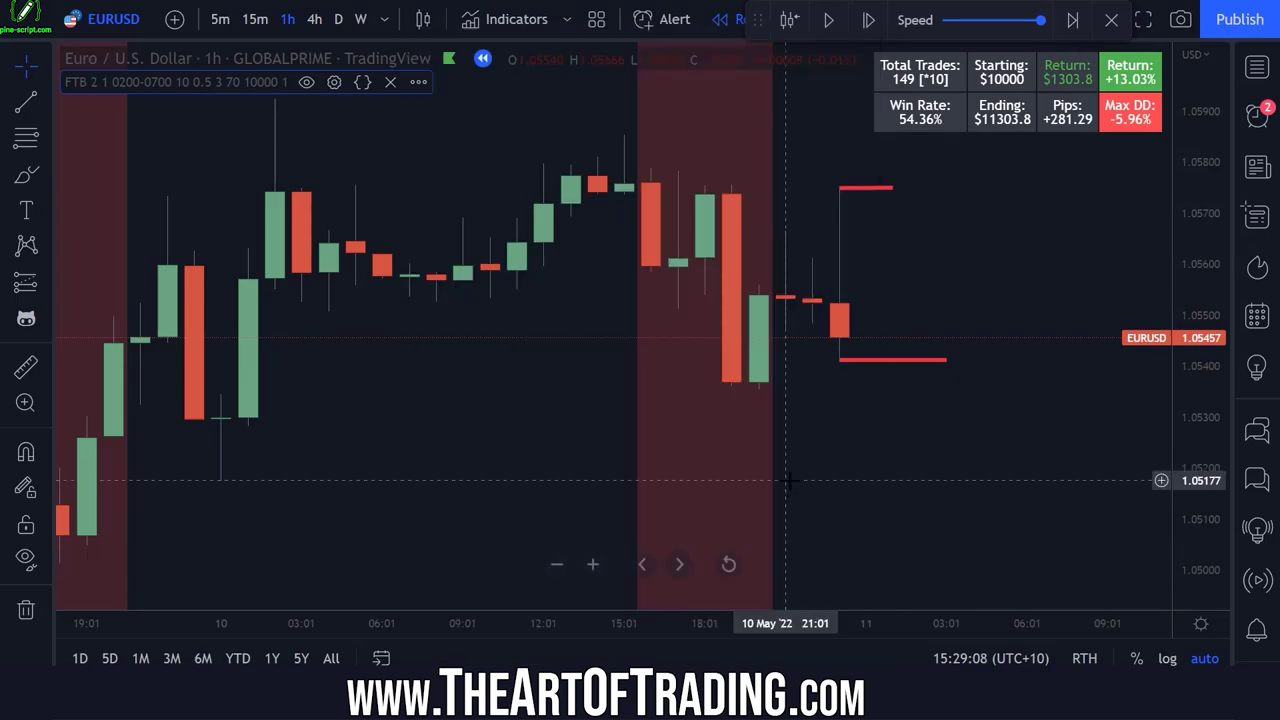
Step: Examine the FTB strategy declaration in the Pine Editor and underline its use_bar_magnifier=true argument
click(876, 304)
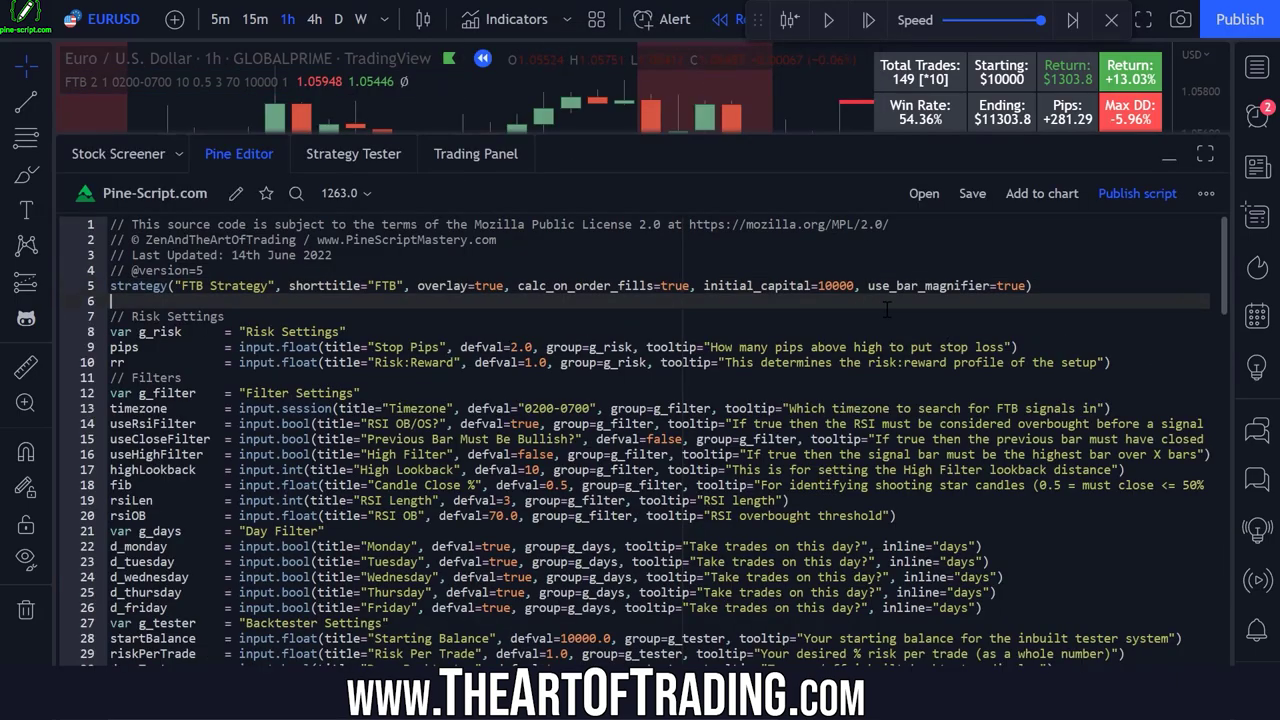
drag(864, 297, 1040, 297)
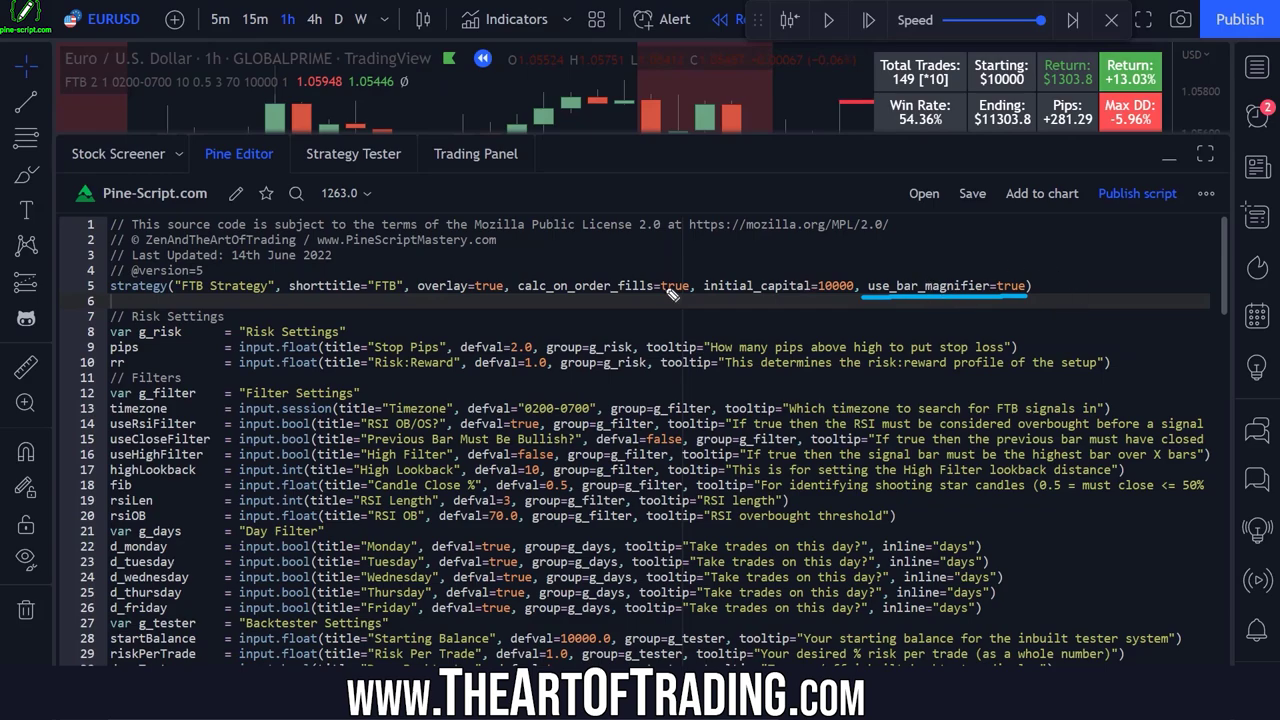
drag(106, 297, 162, 297)
mouse_move(864, 300)
mouse_down()
mouse_move(880, 266)
mouse_move(1052, 300)
mouse_up()
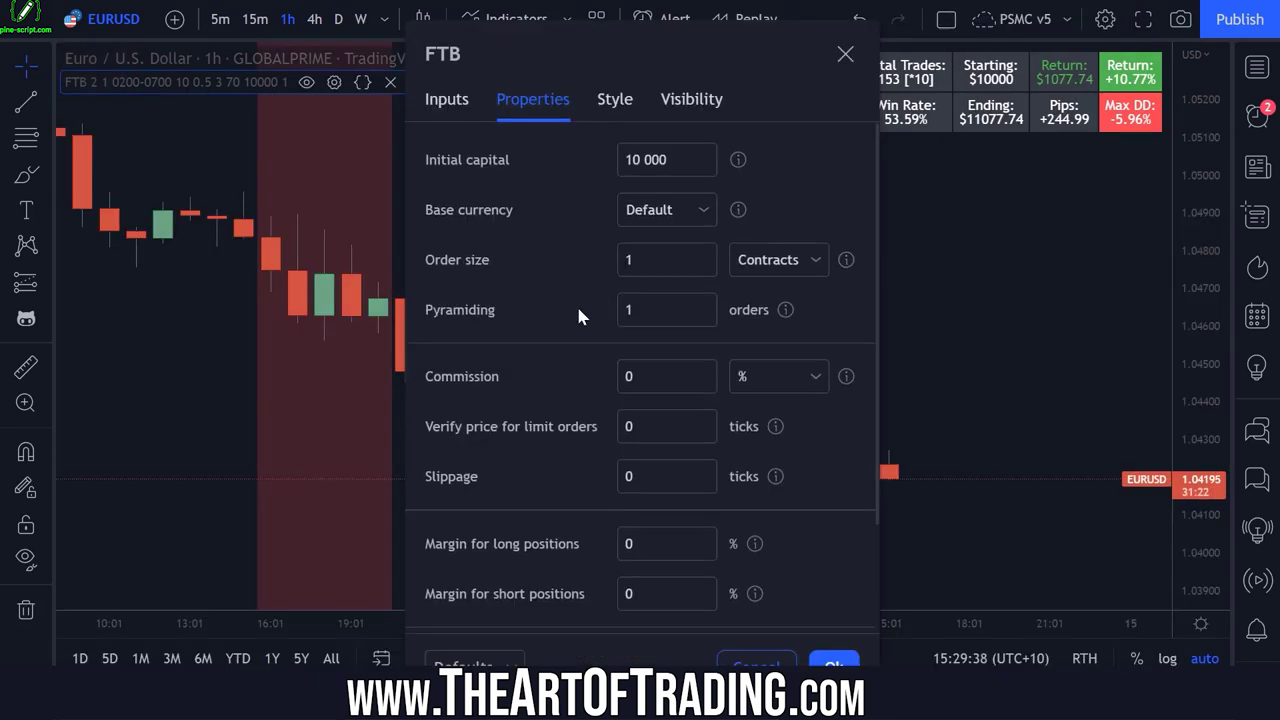
Step: Review the Backtesting Precision setting in the FTB strategy's properties, underline it, and accept the properties unchanged
scroll(576, 303, down, 2)
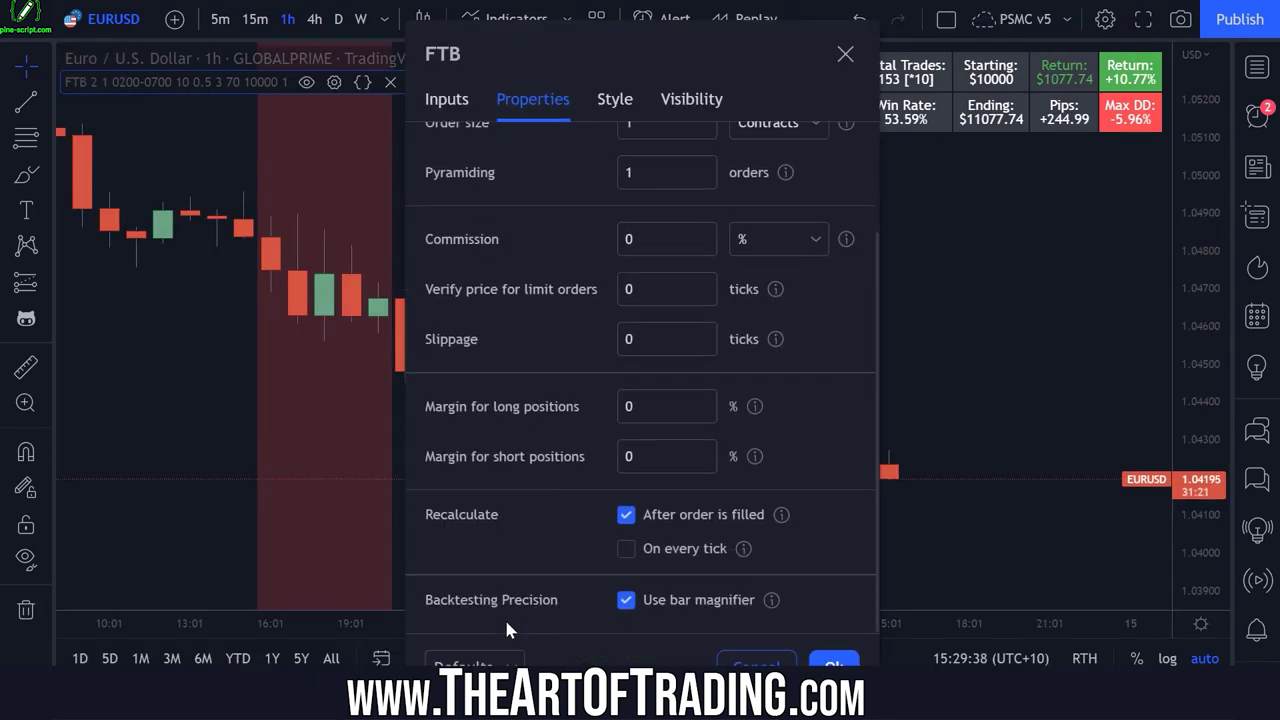
mouse_move(430, 634)
mouse_down()
mouse_move(822, 600)
mouse_move(412, 565)
mouse_move(474, 626)
mouse_up()
key(Escape)
click(833, 661)
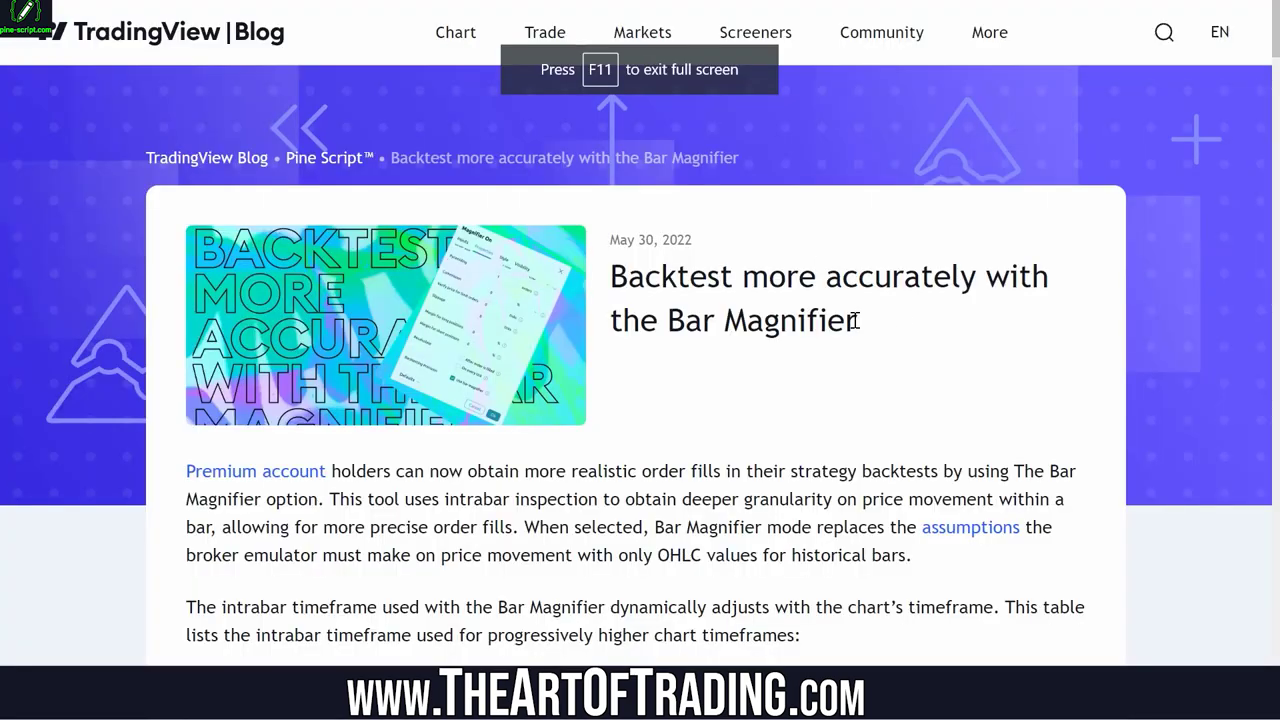
Step: Examine the Bar Magnifier article's timeframe table, marking the 60 <= T < 240 row and the Intrabar timeframe used heading
scroll(895, 268, down, 6)
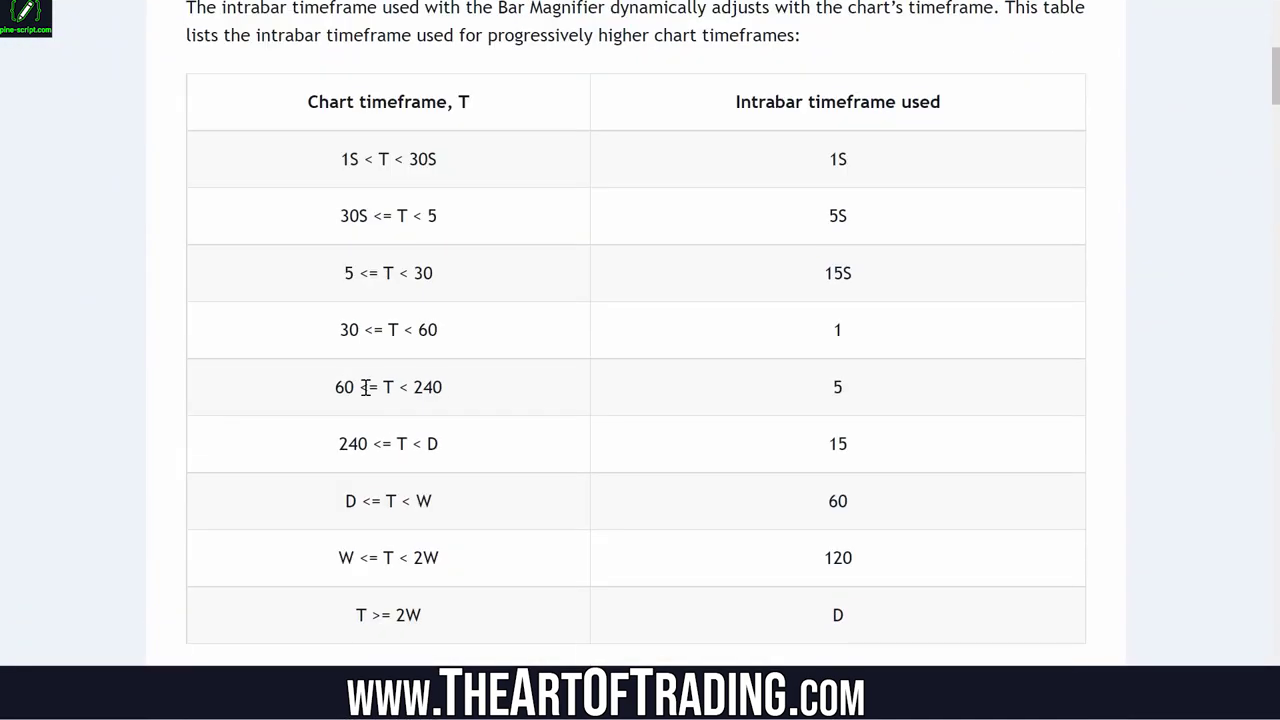
triple_click(362, 390)
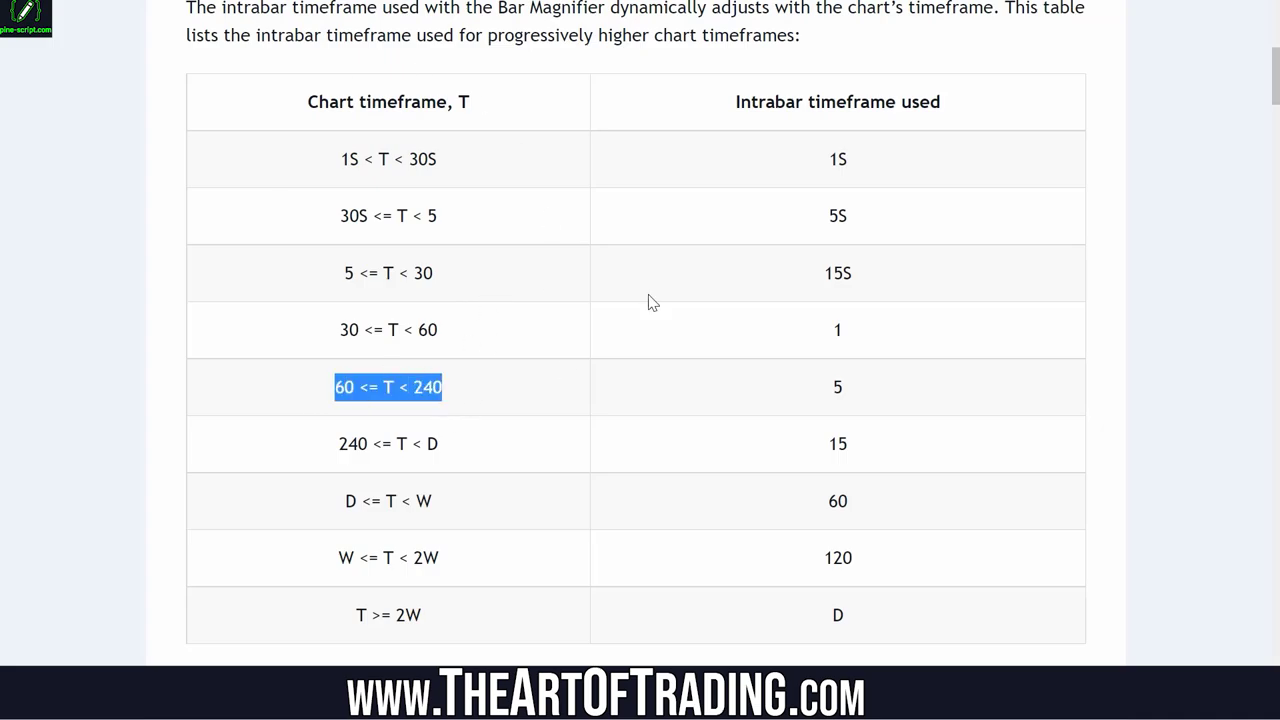
click(410, 388)
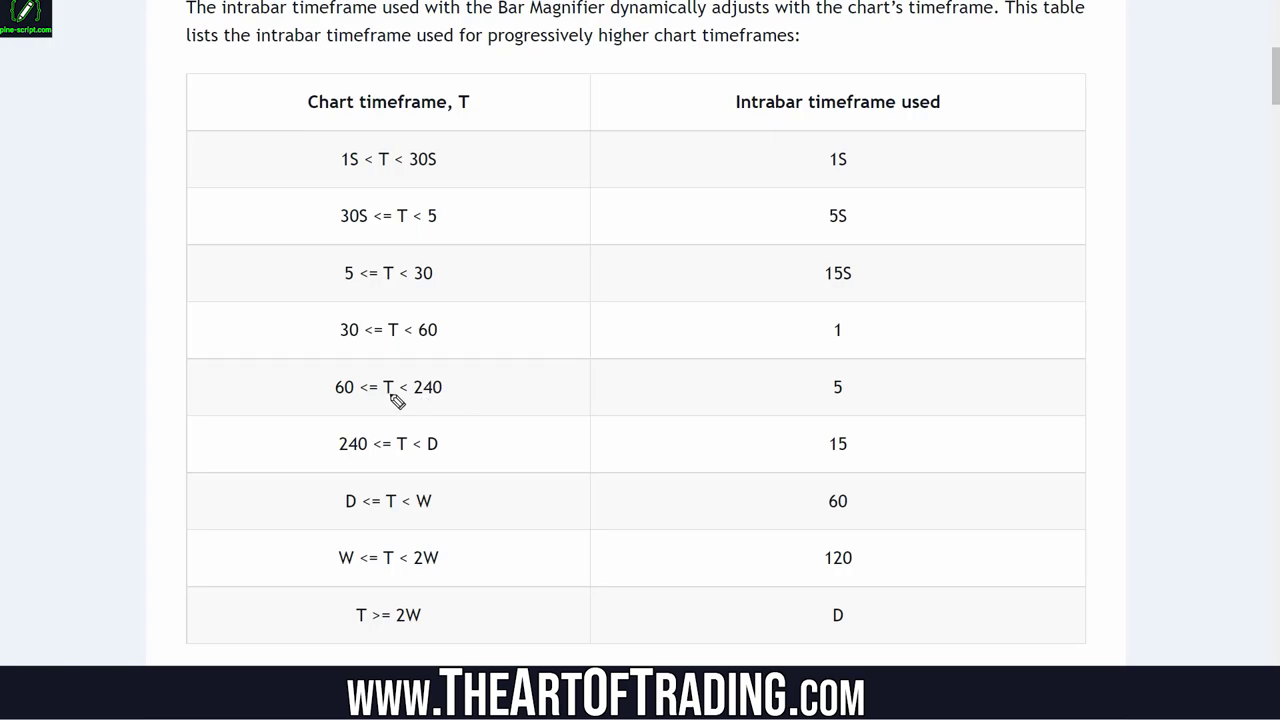
drag(407, 400, 437, 401)
drag(332, 397, 367, 397)
mouse_move(748, 121)
mouse_down()
mouse_move(906, 123)
mouse_move(966, 91)
mouse_move(726, 83)
mouse_move(750, 120)
mouse_up()
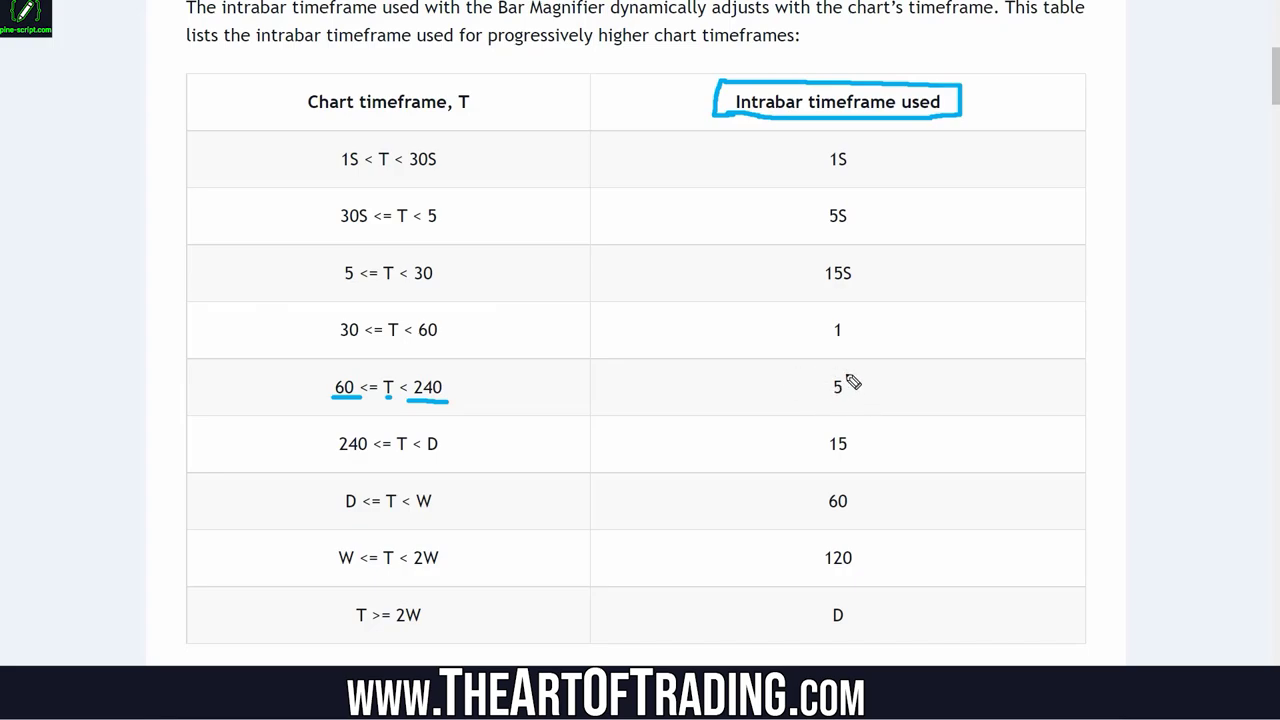
drag(851, 381, 857, 394)
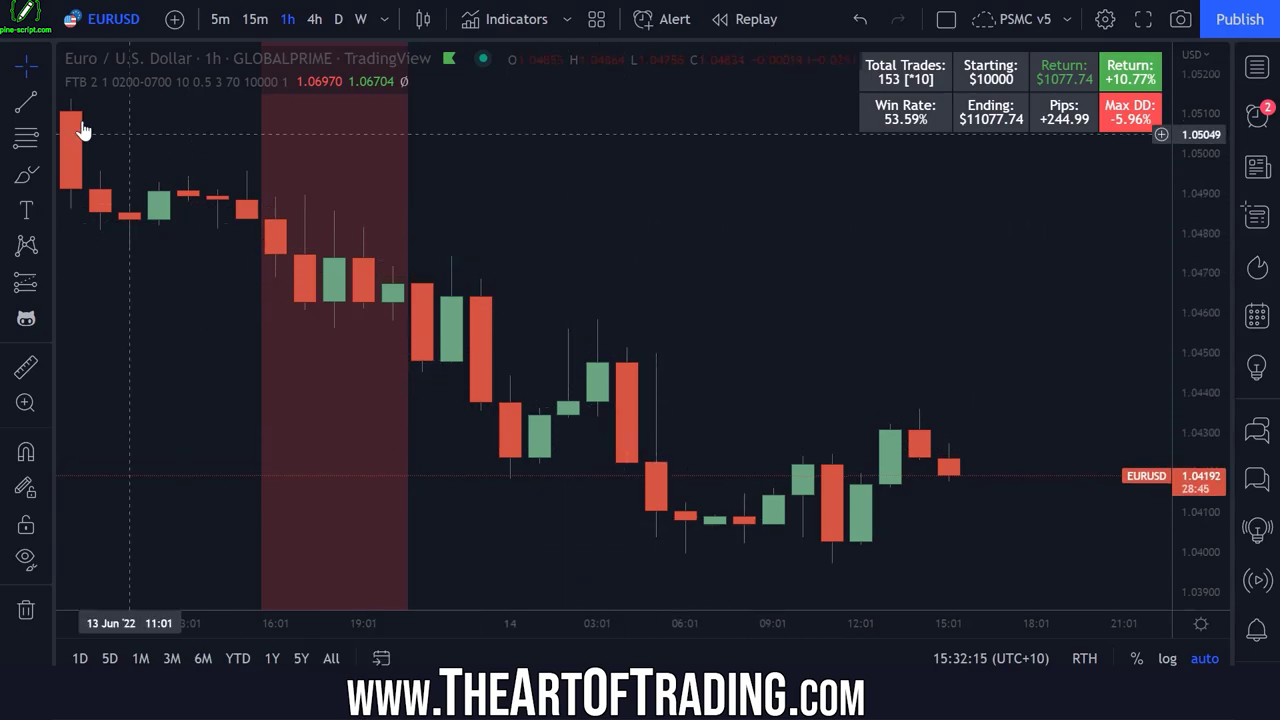
Step: Draw horizontal trend lines from the 14 June 05:01 candle's high at about 1.0451 and low at about 1.0404
drag(655, 350, 773, 350)
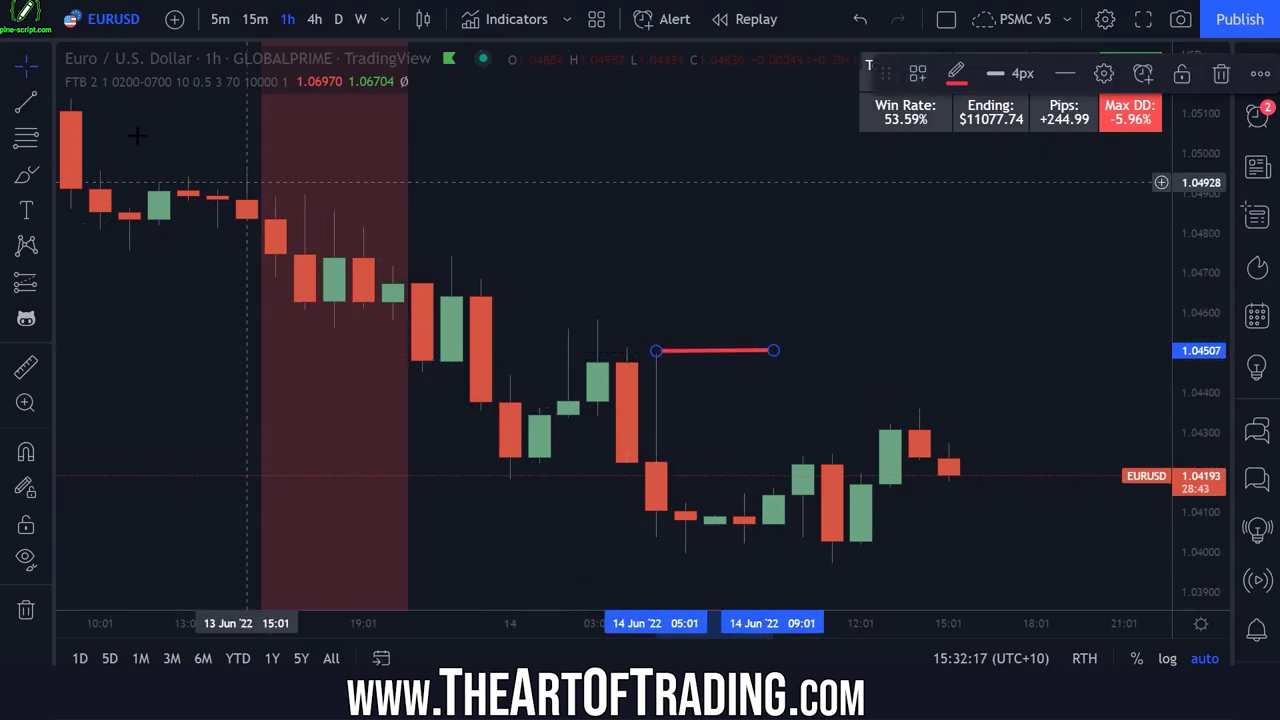
click(26, 100)
drag(655, 537, 745, 537)
Step: Start bar replay at the 14 June 05:01 candle and switch the chart to 5m
click(722, 20)
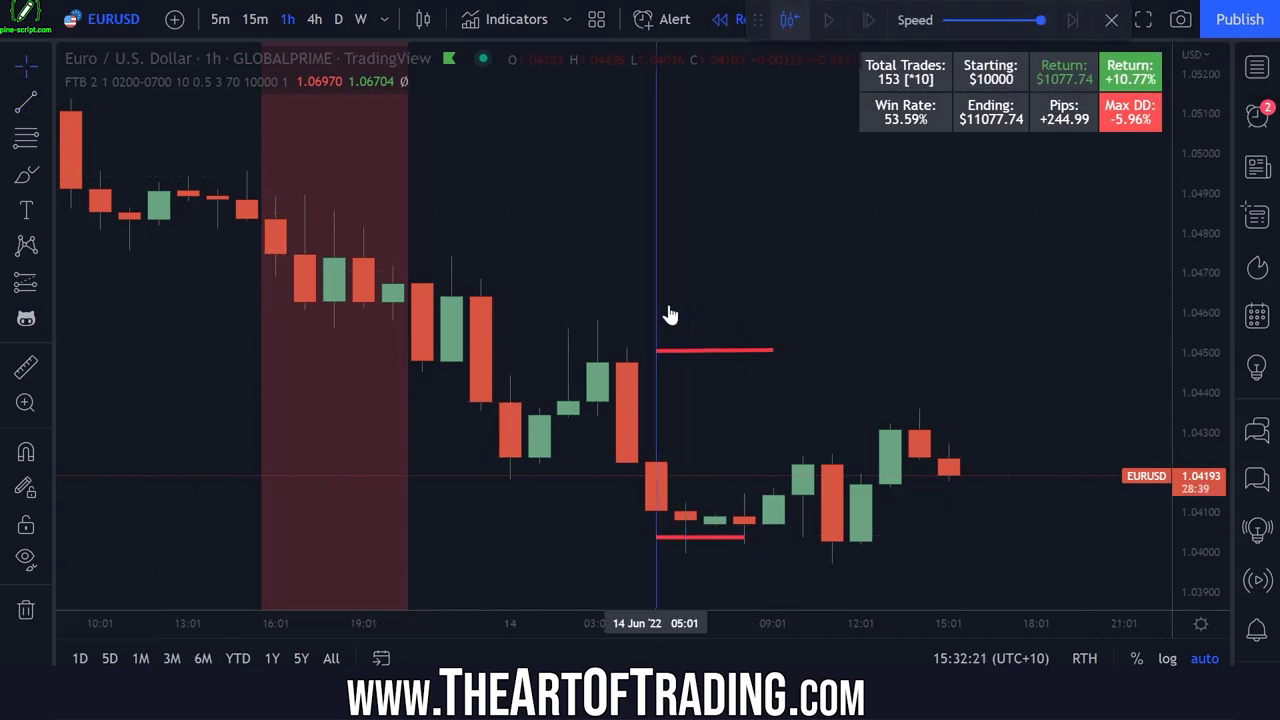
click(695, 320)
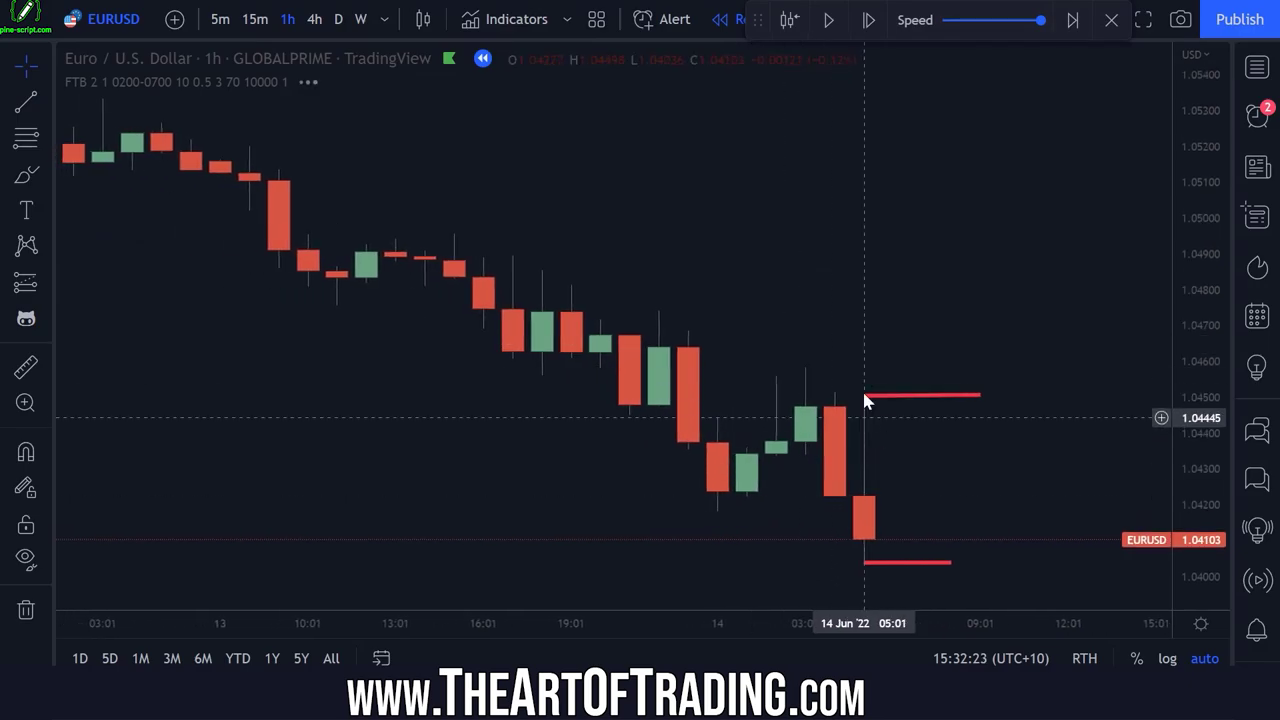
click(220, 19)
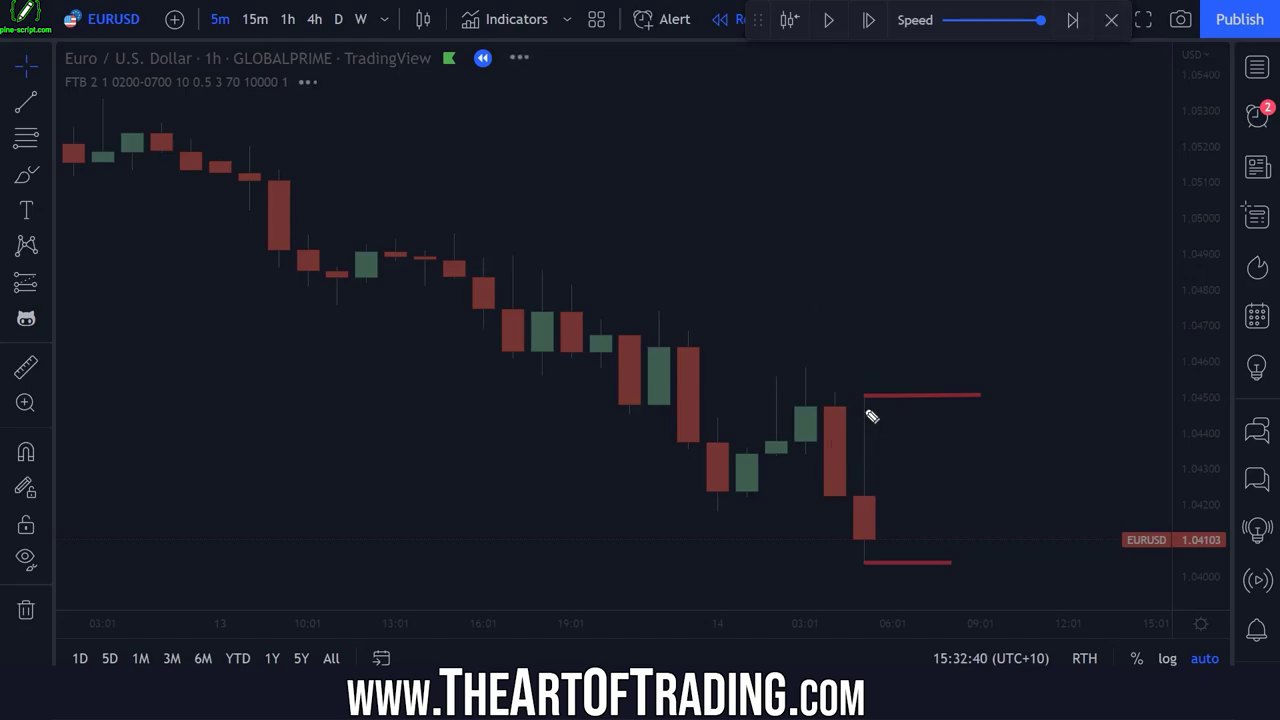
Step: Sketch a possible intrabar price path between the two red lines, and clear the annotation to inspect the 5m candles
drag(940, 486, 994, 462)
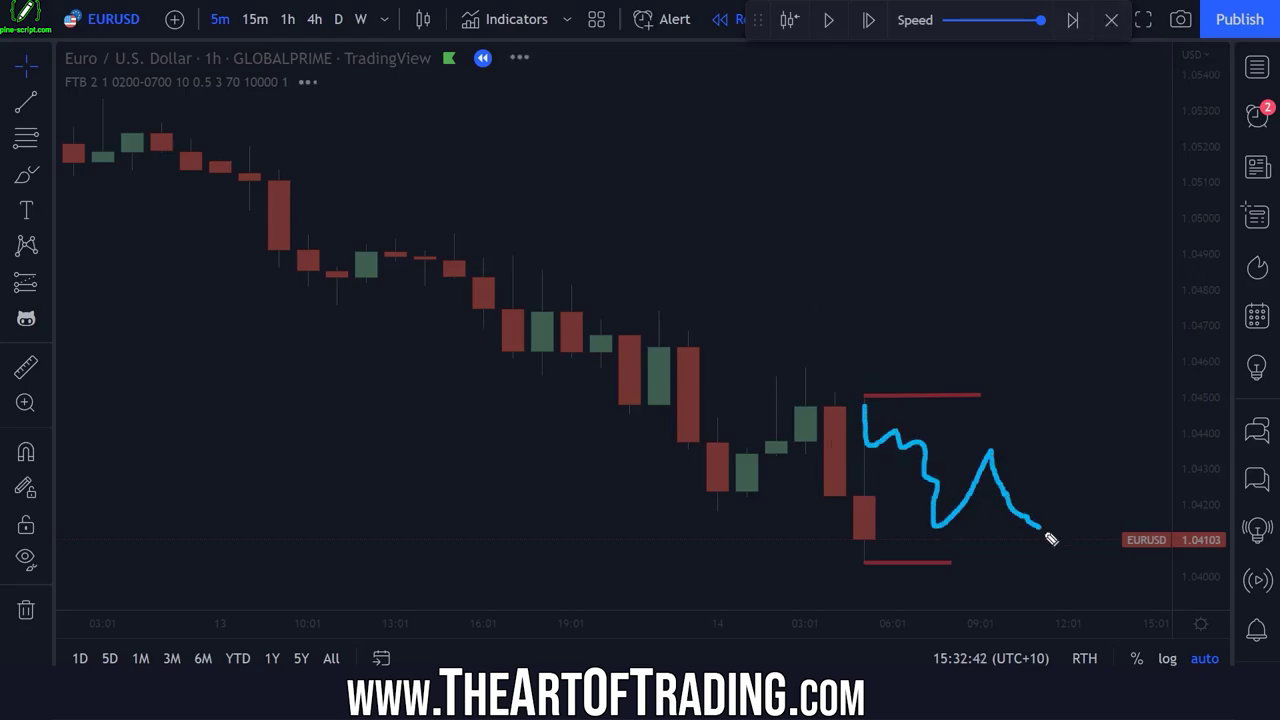
mouse_move(858, 407)
mouse_down()
mouse_move(908, 450)
mouse_move(860, 392)
mouse_up()
key(Escape)
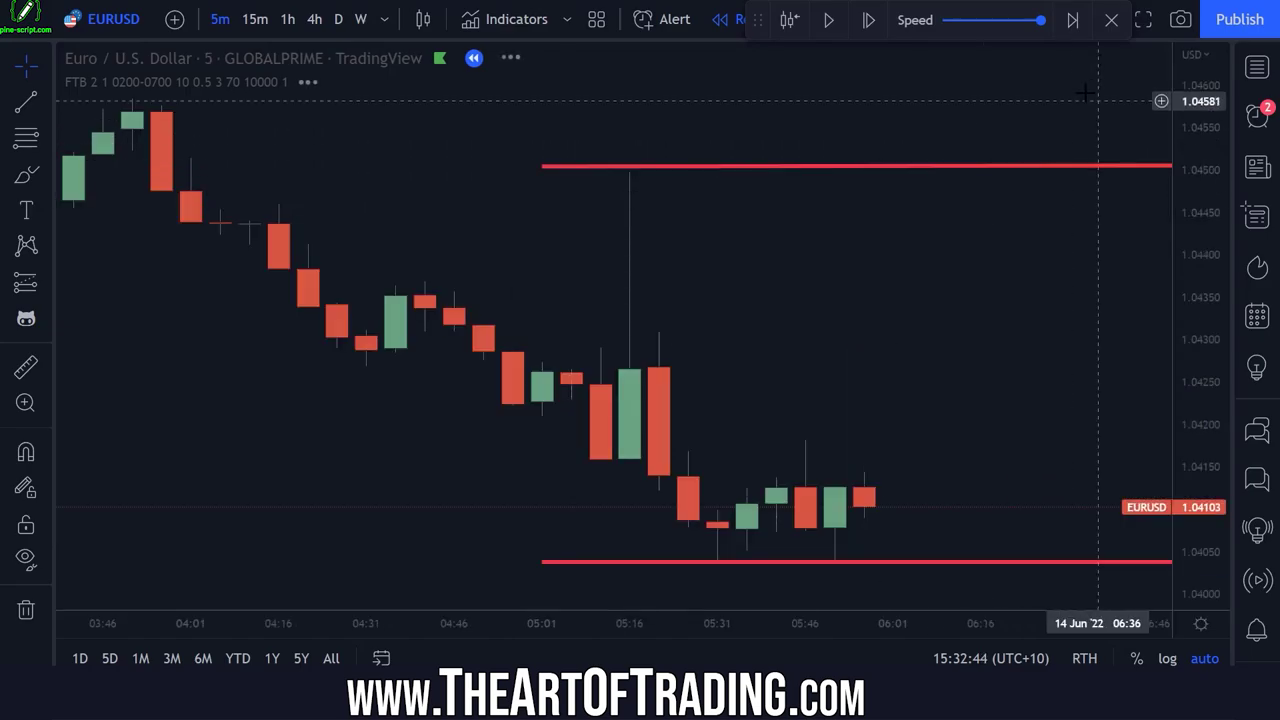
Step: Exit bar replay and return the 5m EURUSD chart to live data
click(1109, 22)
click(852, 270)
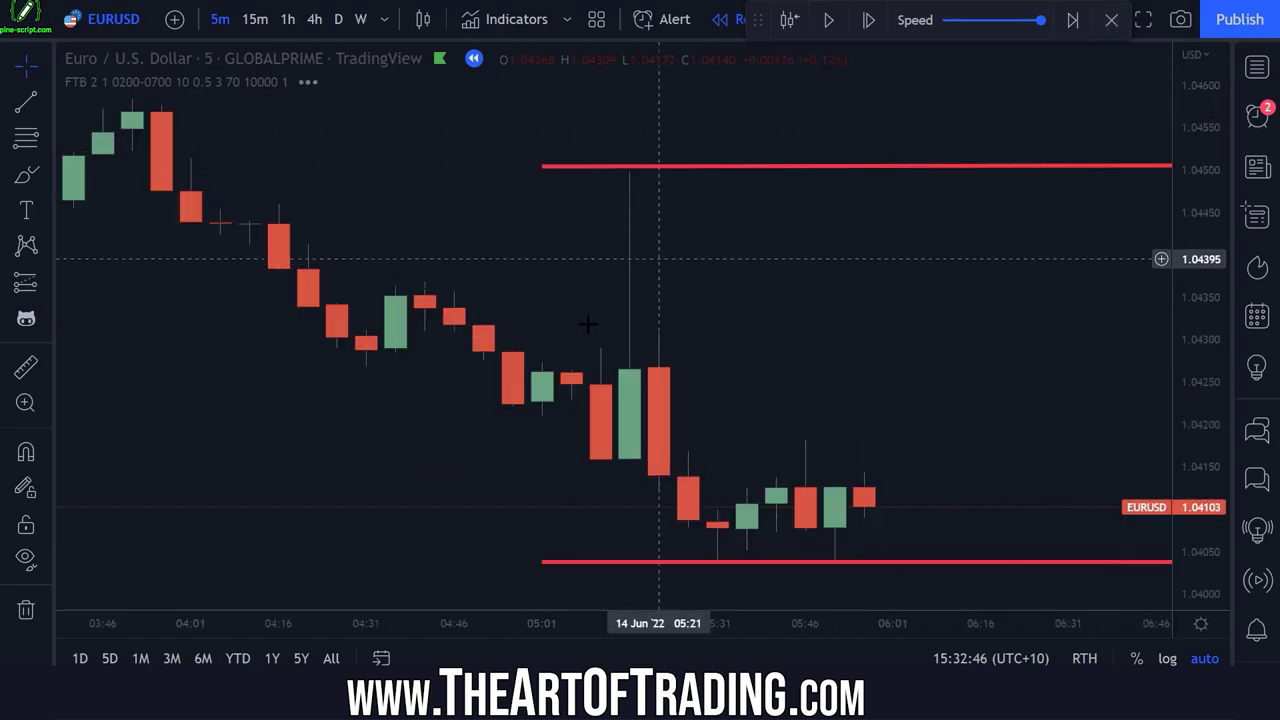
click(1110, 22)
click(811, 417)
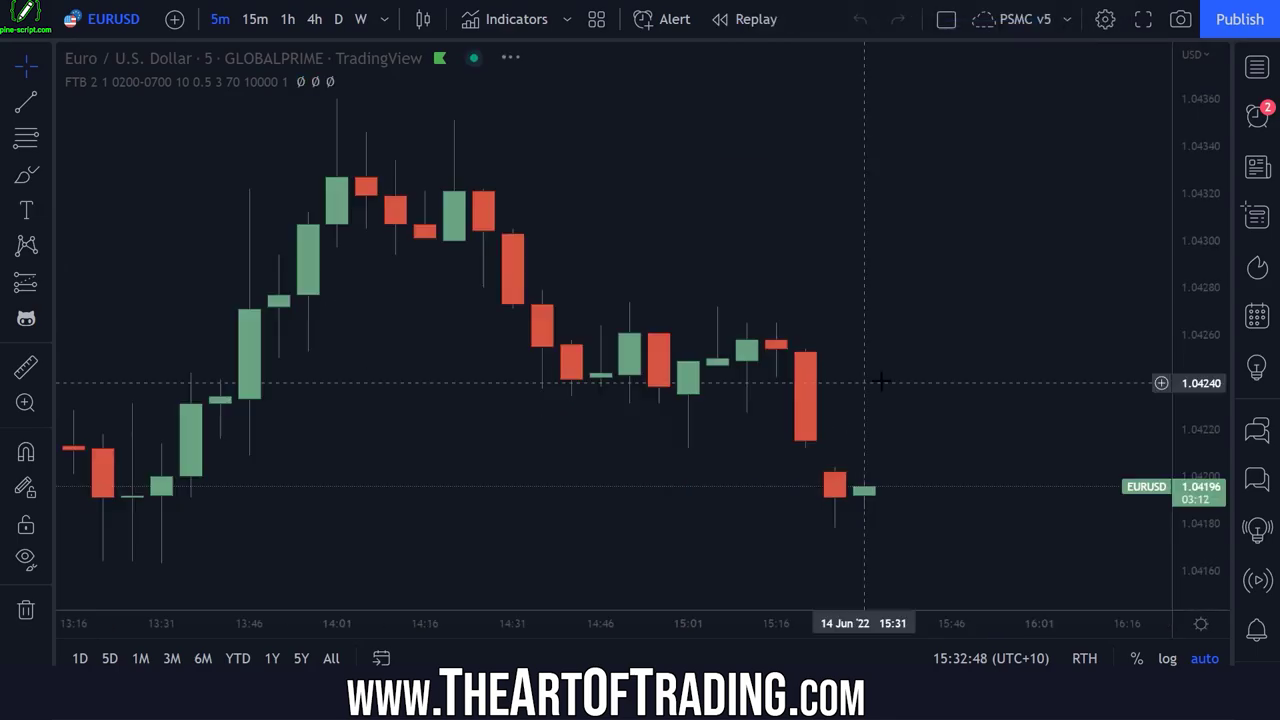
Step: Examine the FTB strategy's past trades on the 1h EURUSD chart back to the highlighted 9 February 2021 18:01 short
scroll(630, 370, left, 4)
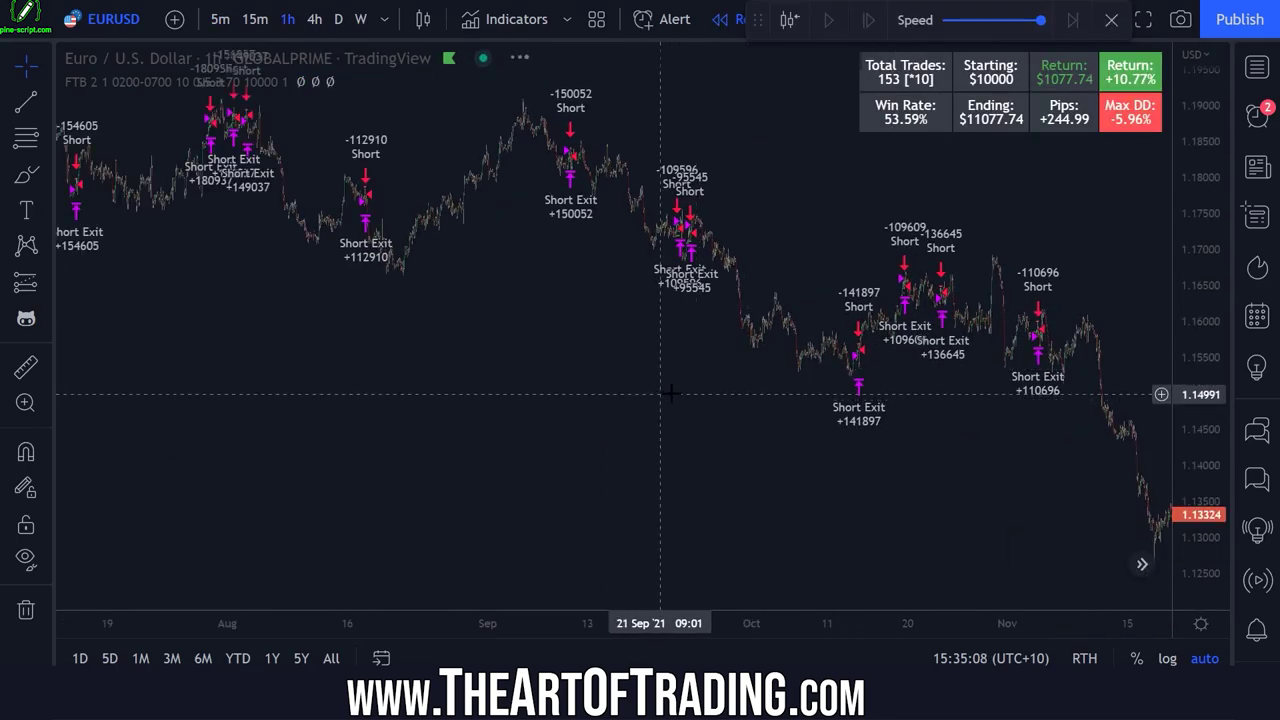
scroll(760, 360, left, 6)
scroll(620, 260, left, 8)
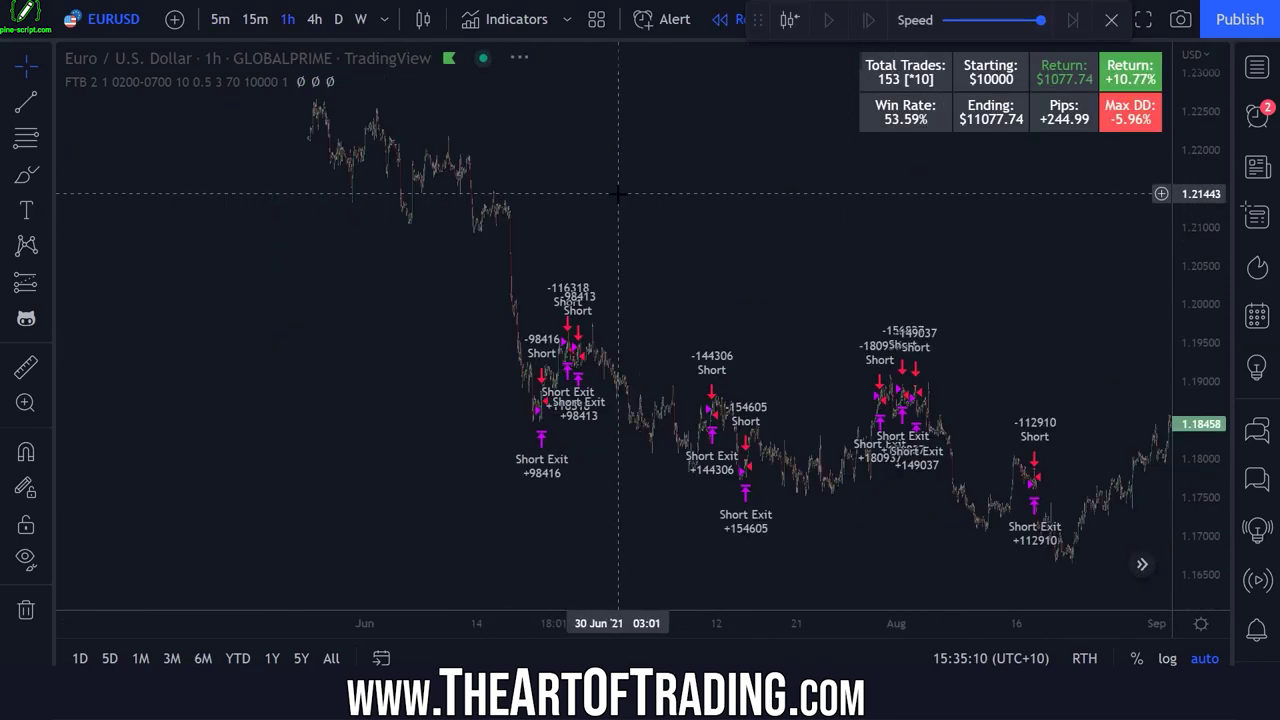
drag(276, 262, 713, 294)
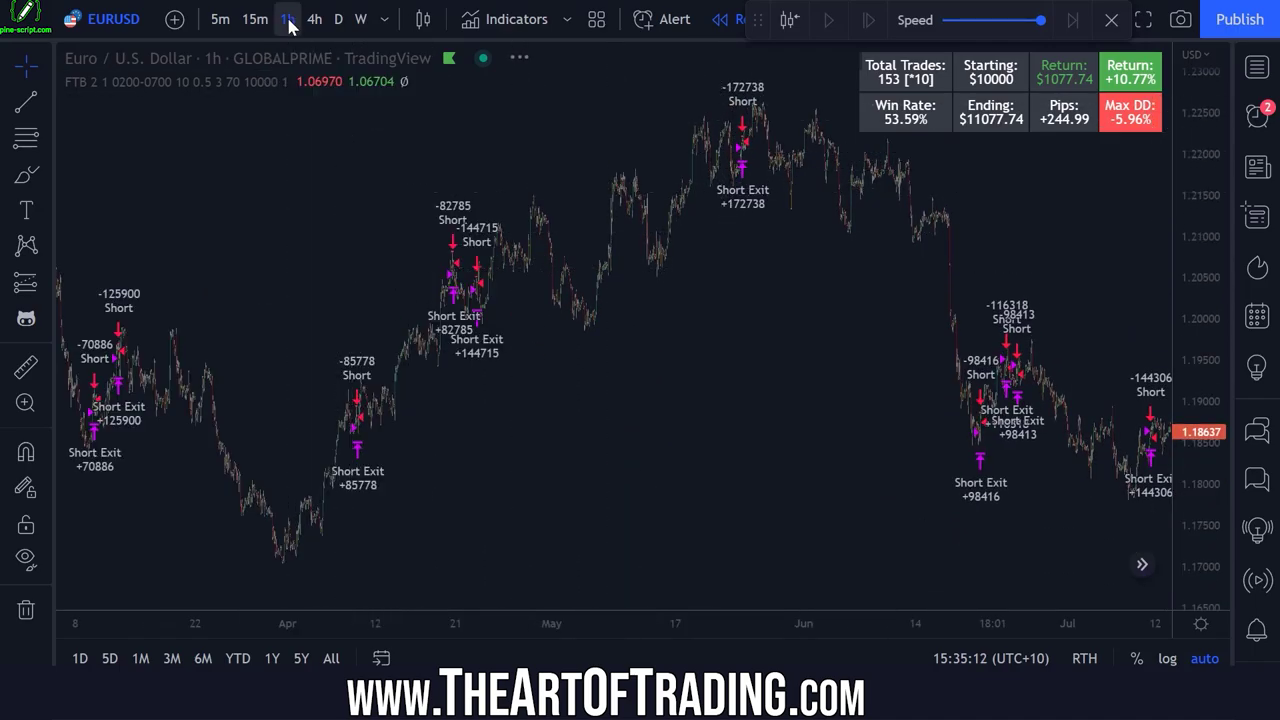
drag(424, 272, 642, 274)
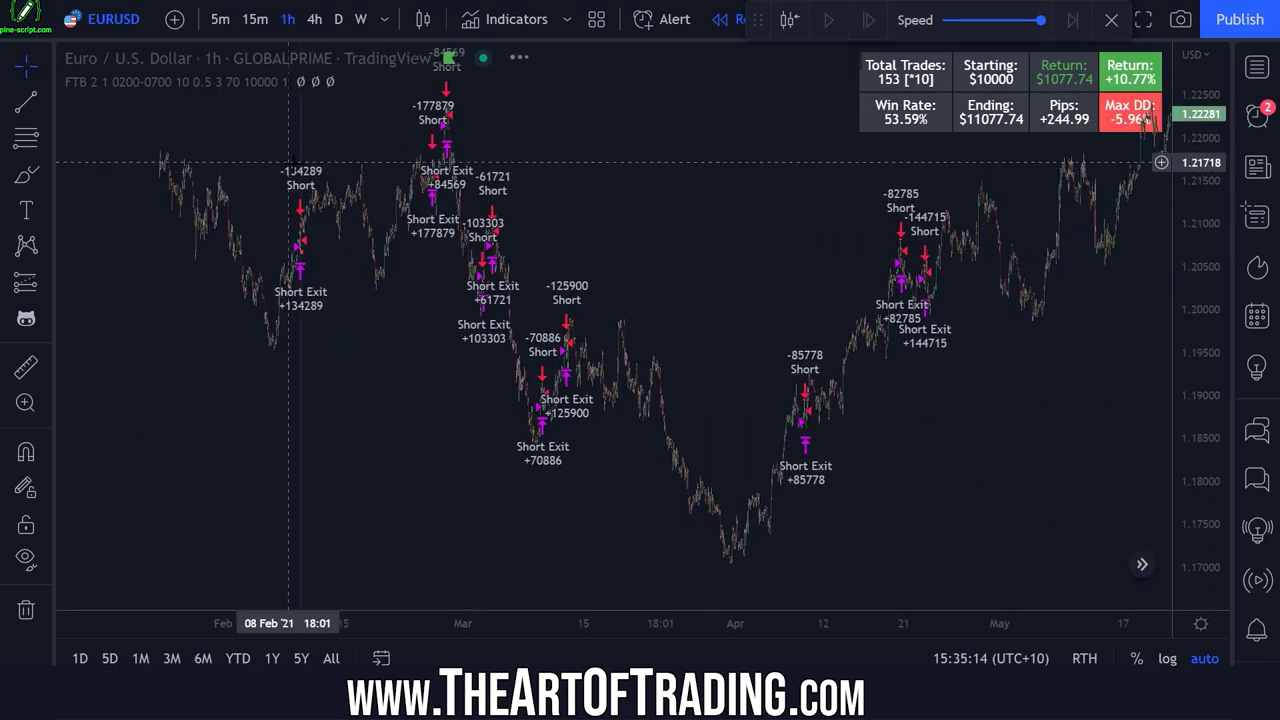
drag(271, 166, 938, 181)
scroll(939, 181, up, 8)
drag(236, 195, 657, 208)
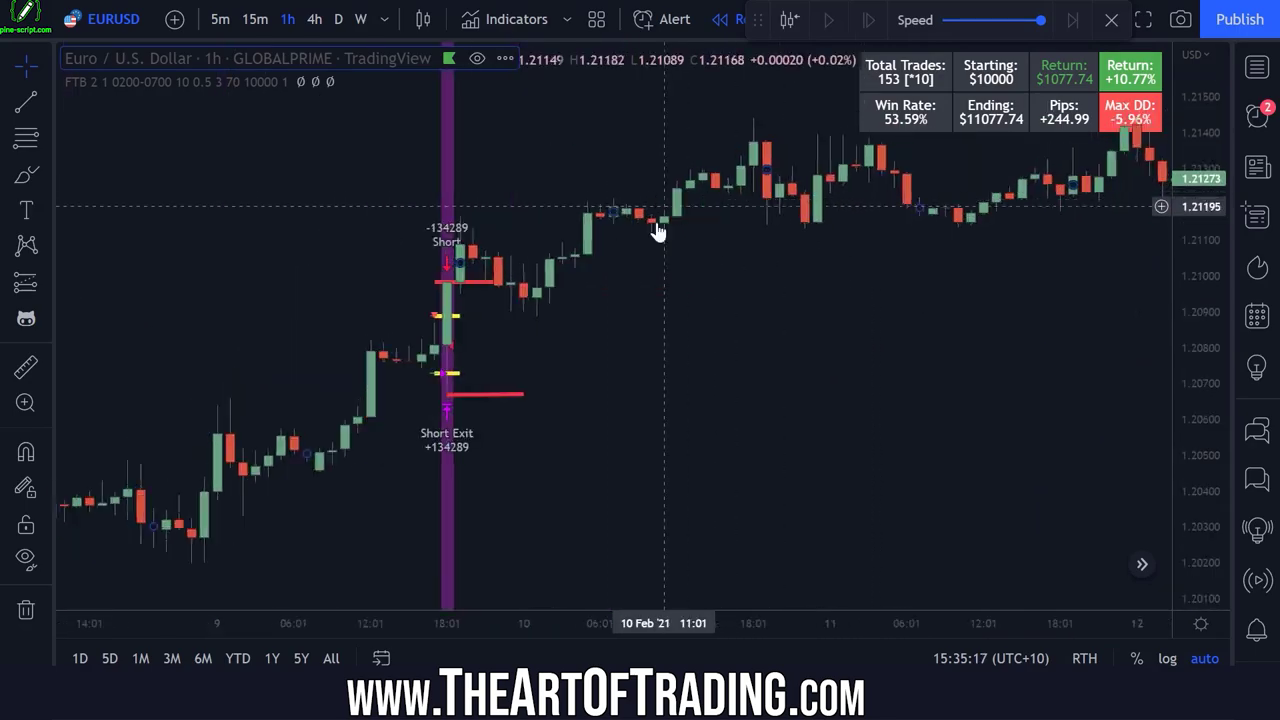
Step: Remove the red and yellow drawings around the highlighted February 2021 trade on the EURUSD chart
right_click(714, 335)
click(808, 621)
drag(780, 330, 677, 309)
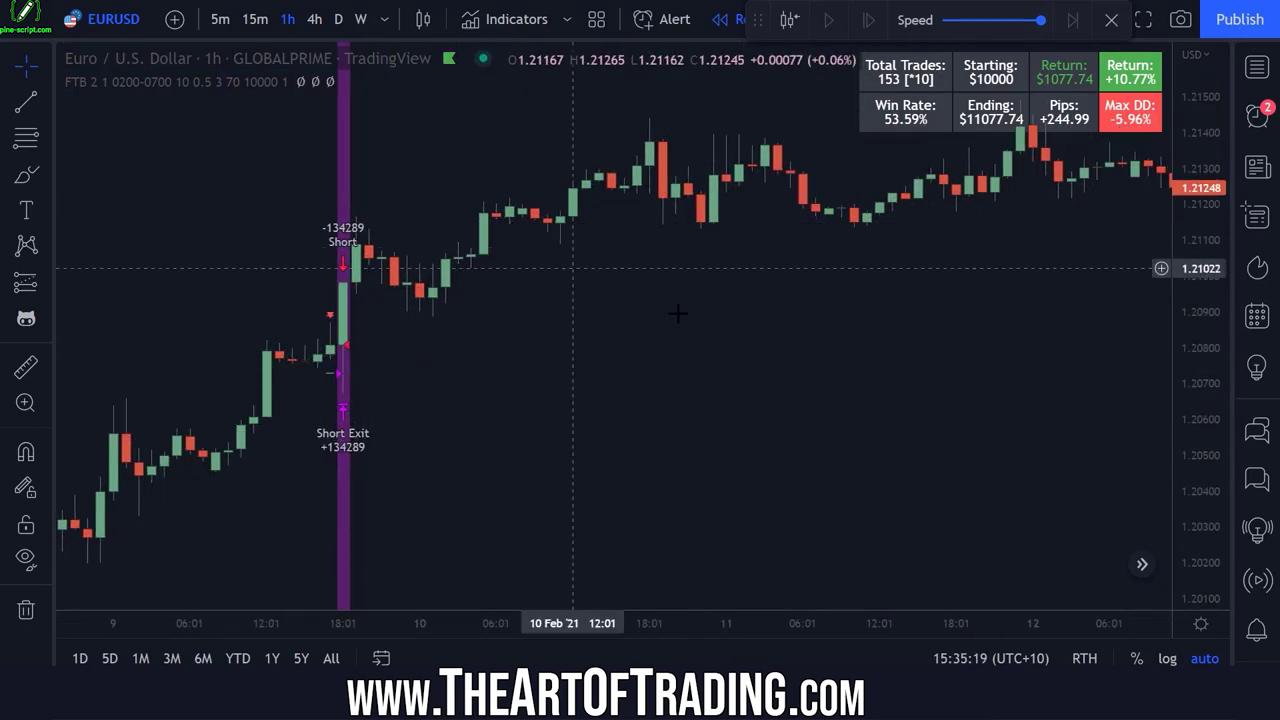
Step: Load AUDCAD from the Forex - OANDA watchlist and reset the chart view
click(1257, 66)
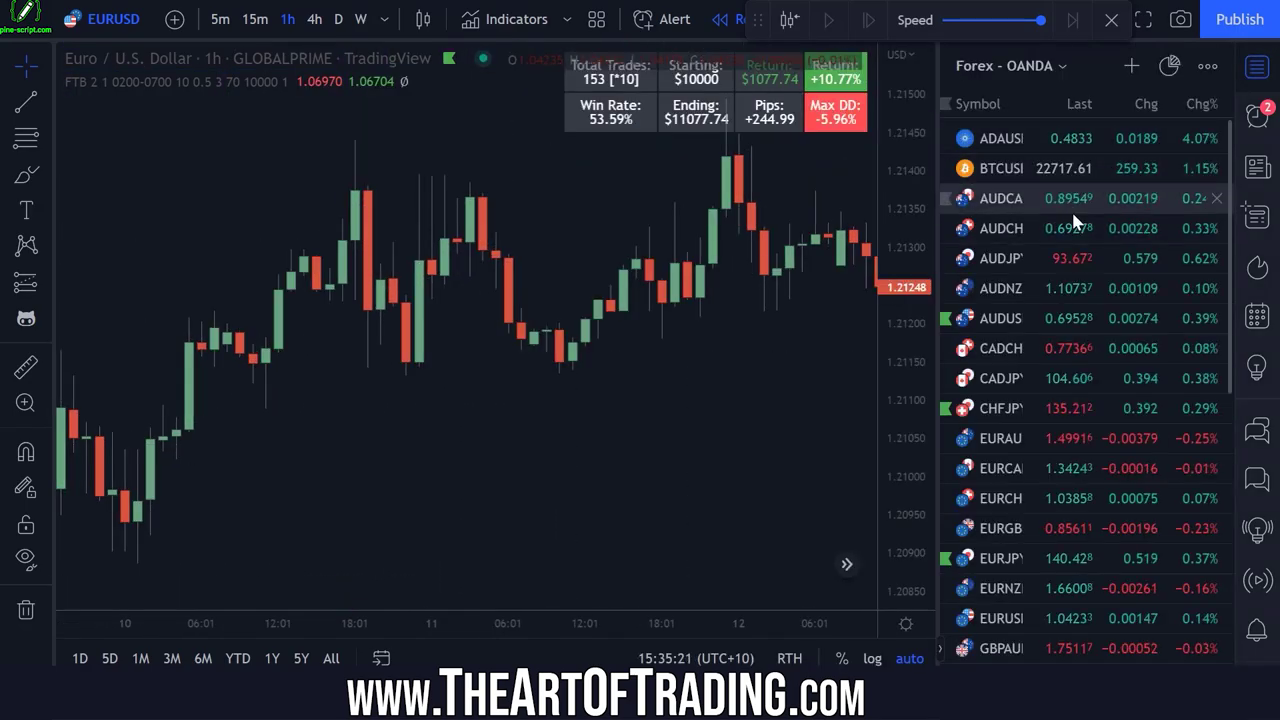
click(1022, 200)
right_click(471, 172)
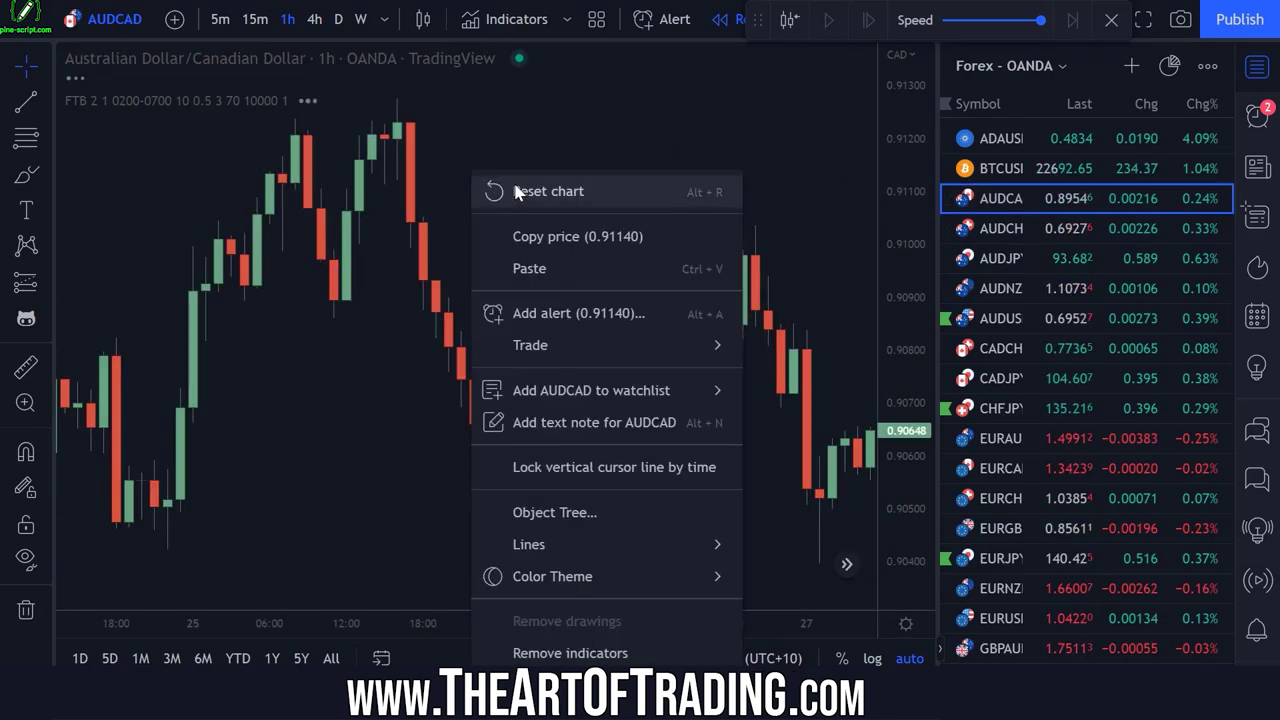
click(517, 191)
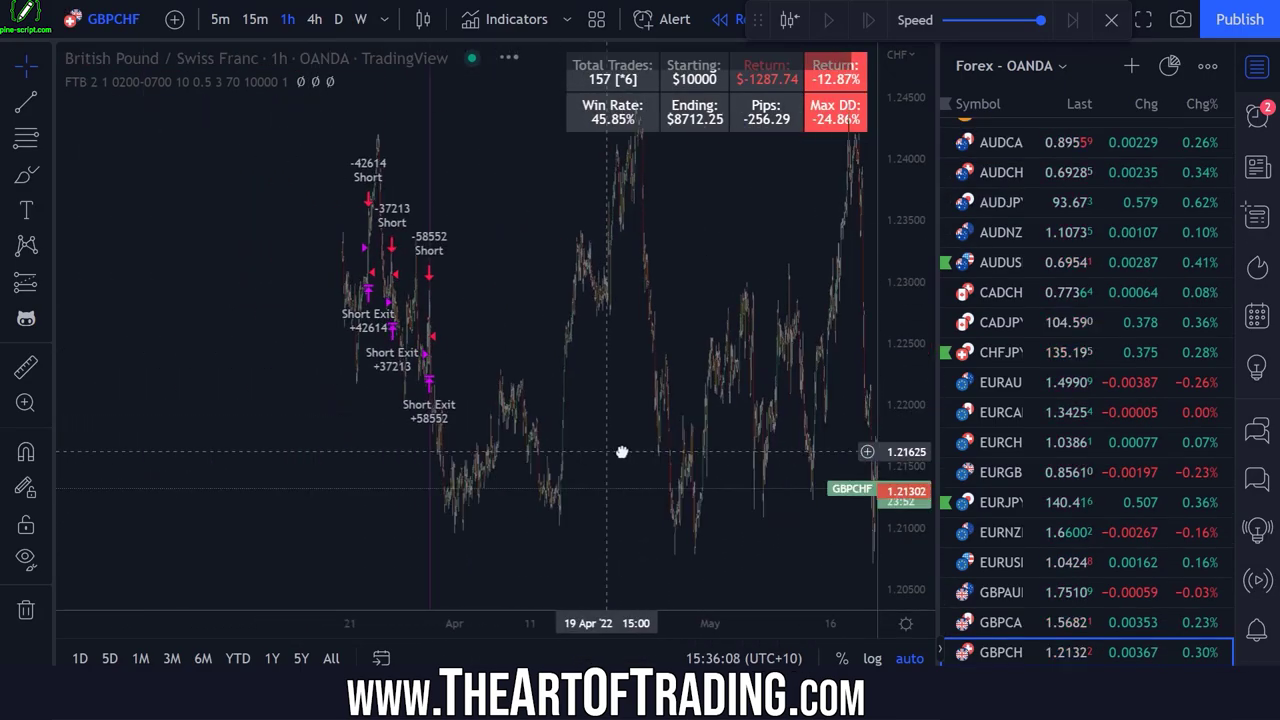
Step: Hide the watchlist and examine the highlighted GBPCHF short trade at 21:00 on 29 March 2022, circling its exit-level marker
drag(623, 449, 730, 443)
scroll(663, 425, up, 15)
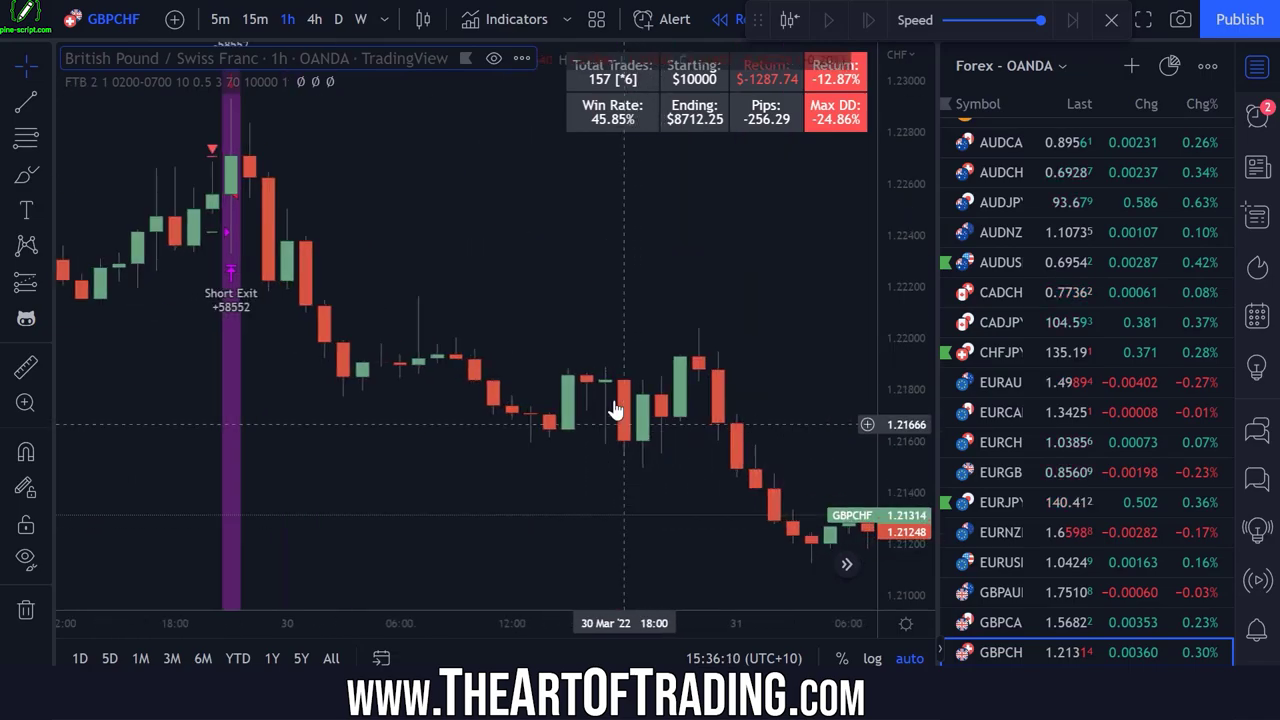
drag(617, 411, 688, 411)
click(1257, 66)
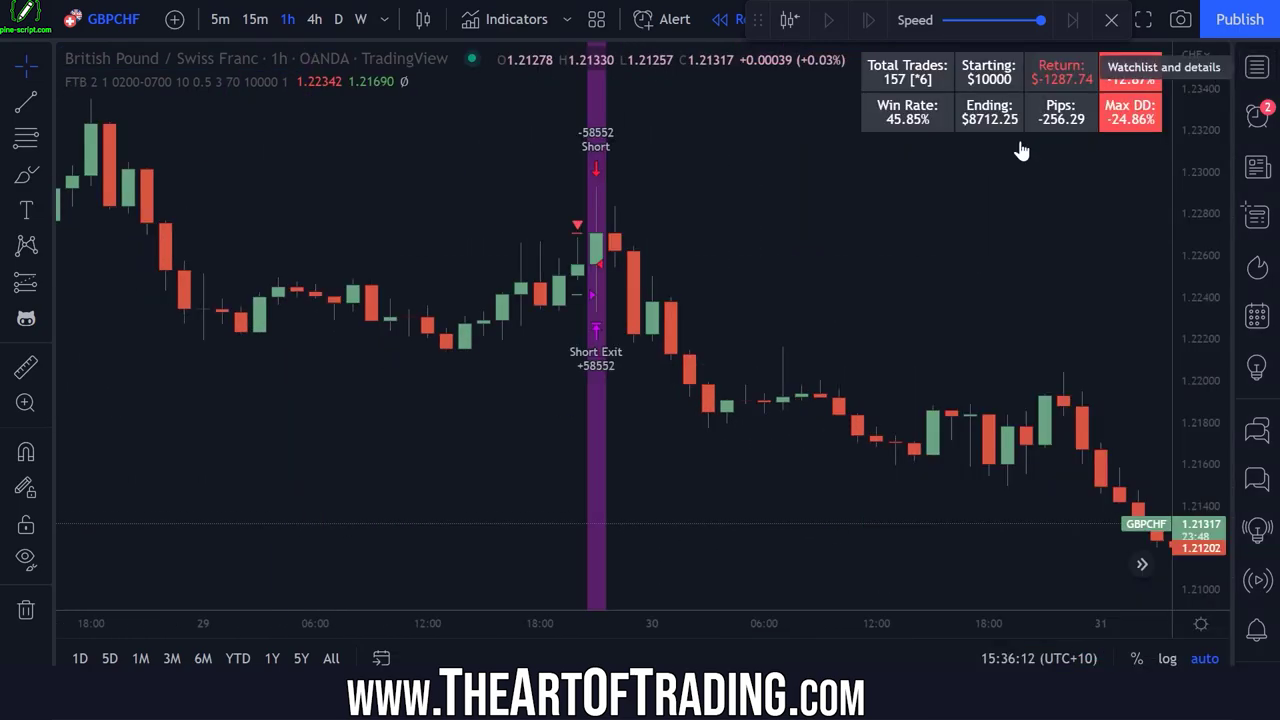
scroll(811, 217, up, 5)
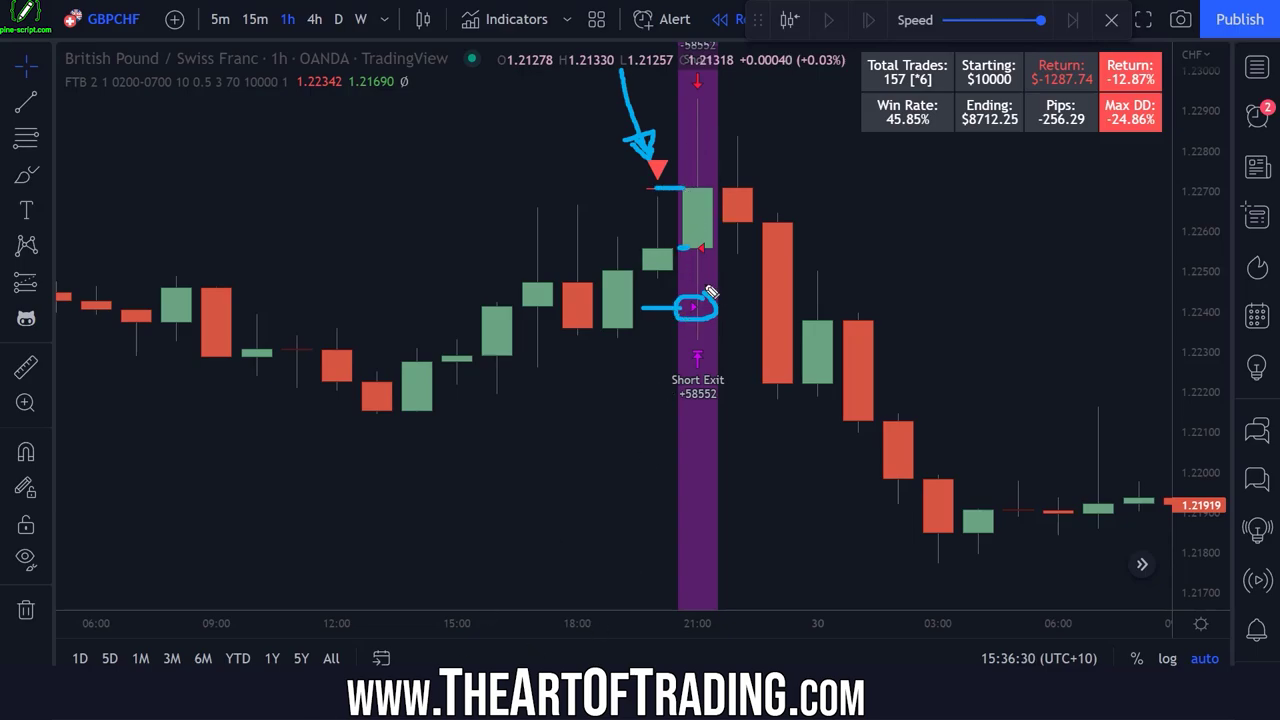
drag(712, 298, 716, 320)
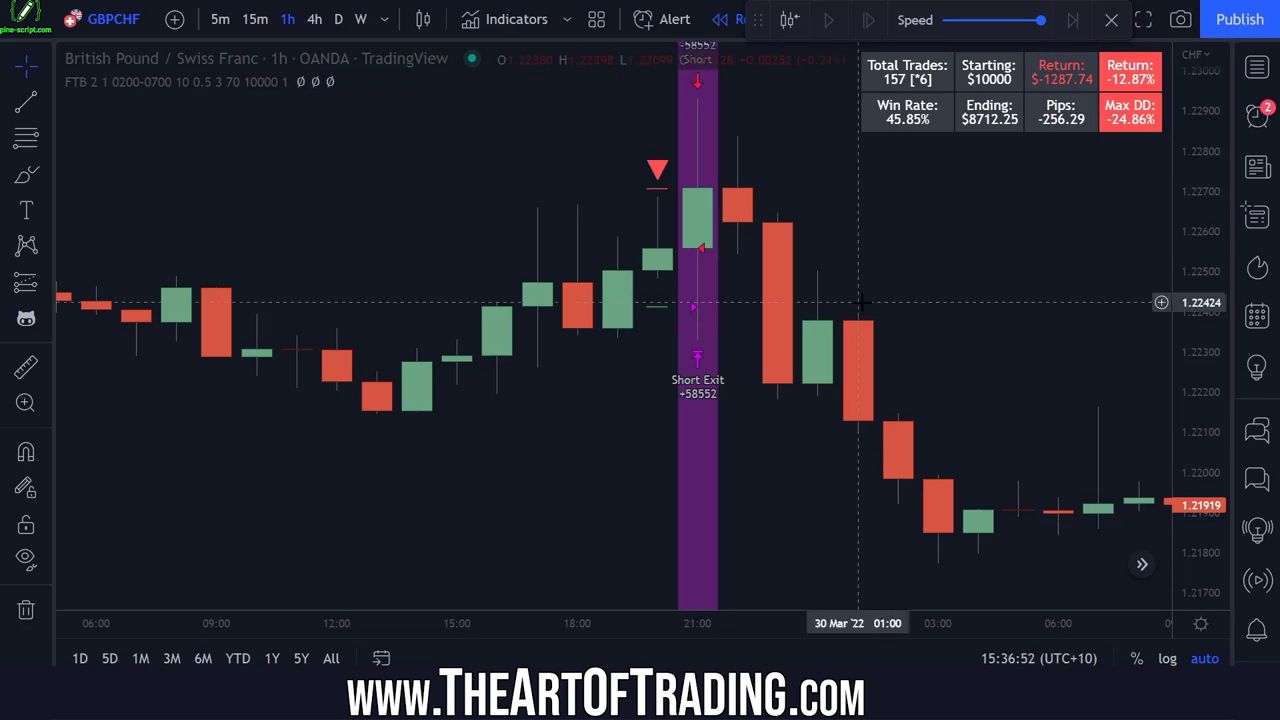
Step: Check the Use bar magnifier option in the FTB properties for GBPCHF and accept them unchanged
click(334, 82)
scroll(706, 401, down, 3)
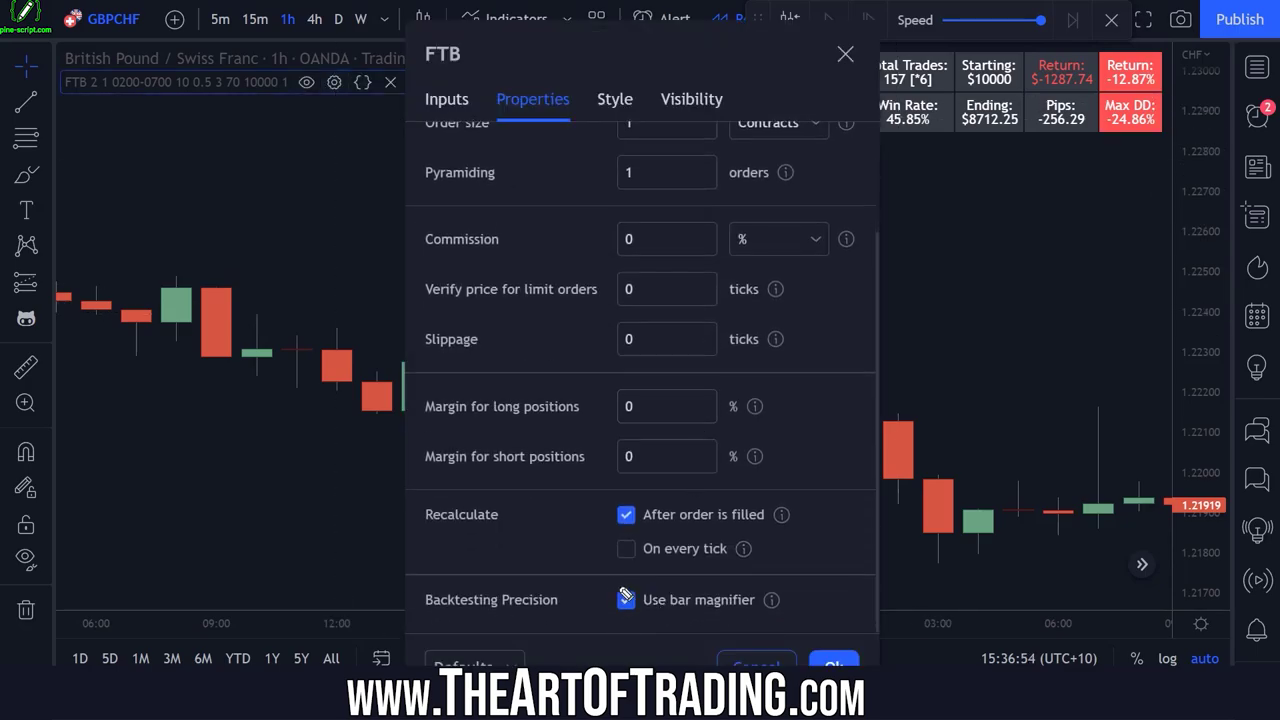
click(833, 664)
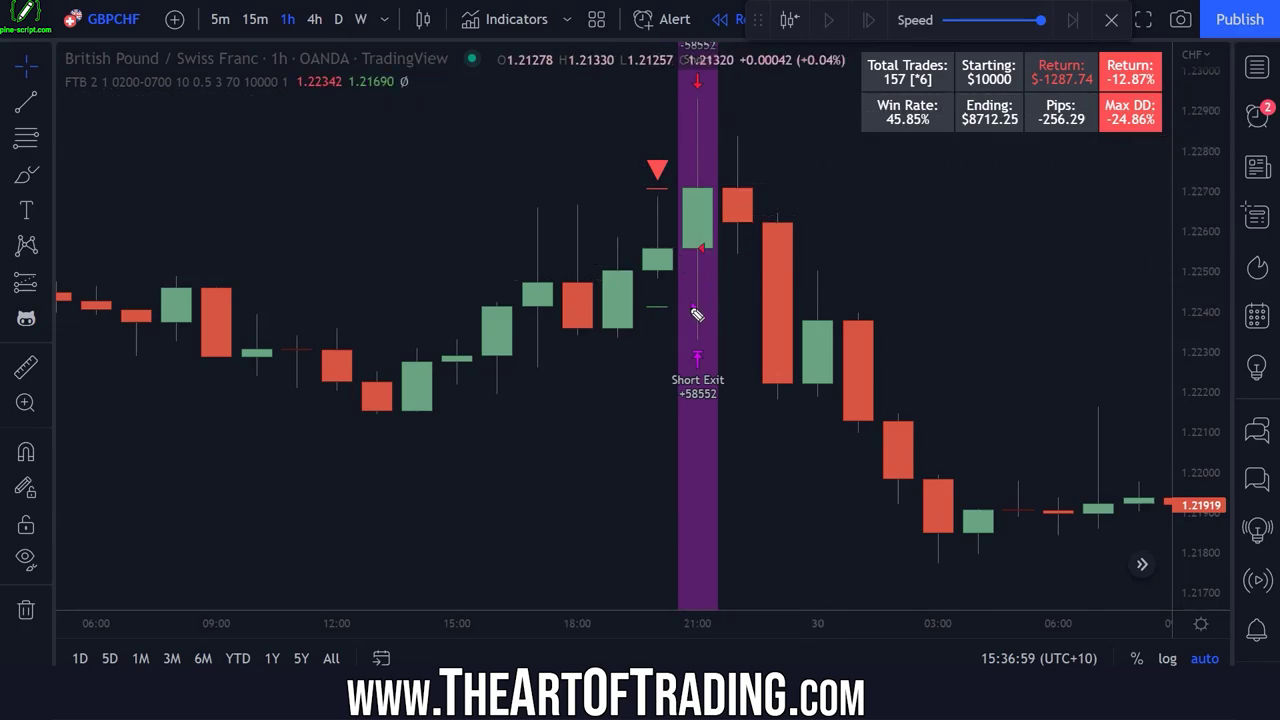
Step: Sketch an intrabar path through the highlighted GBPCHF candle, from its open past the target level, up to the high and back to the close
drag(707, 302, 721, 306)
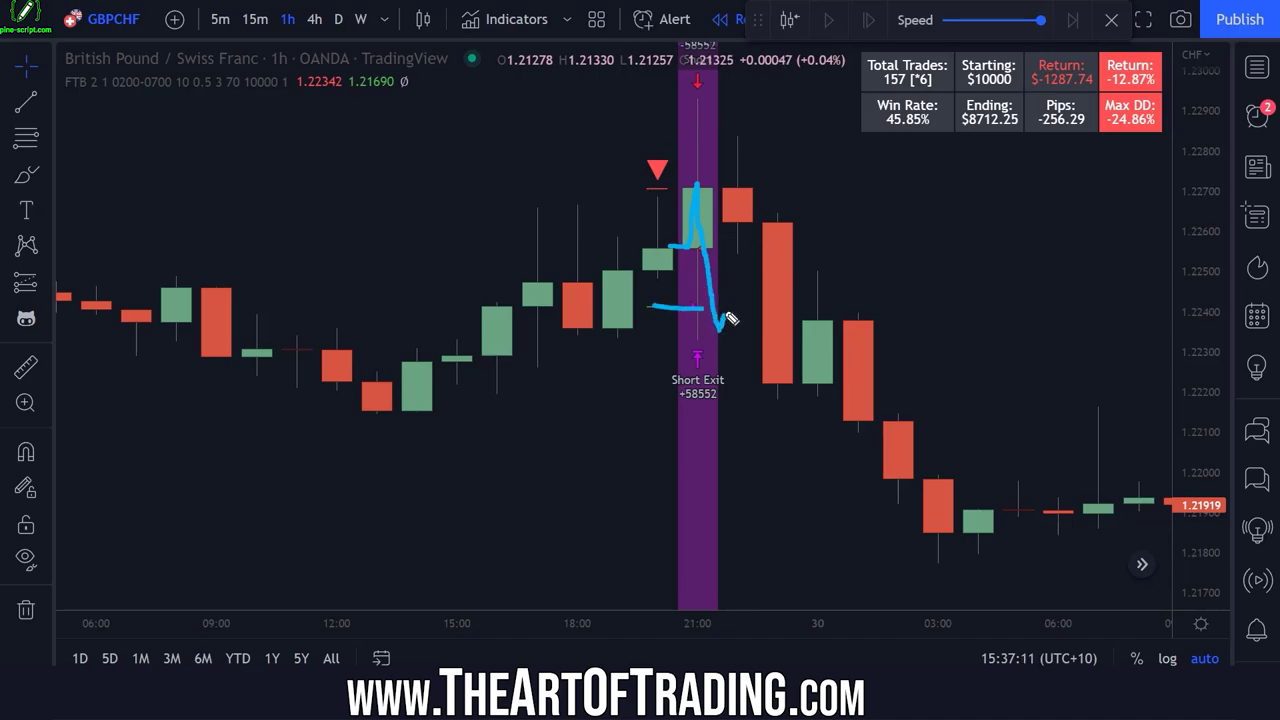
drag(730, 318, 726, 106)
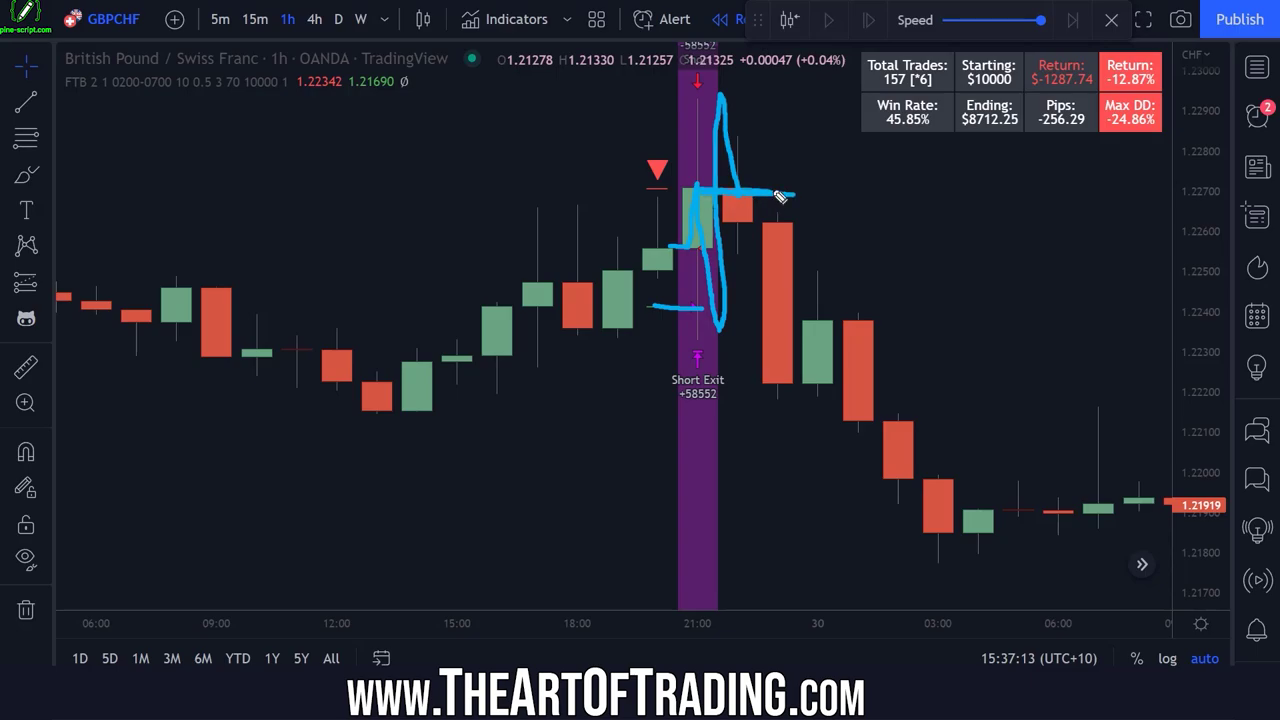
Step: Clear the sketched path and check the FTB strategy's properties again, accepting them unchanged
key(Escape)
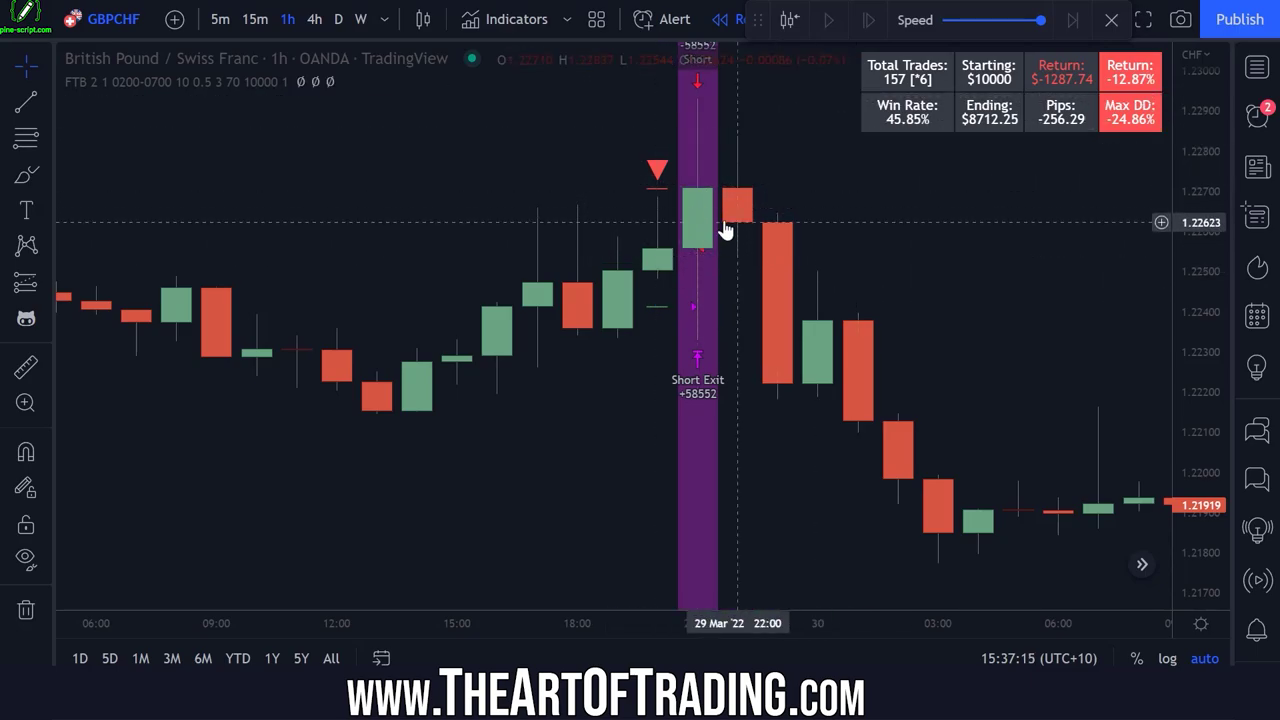
click(334, 82)
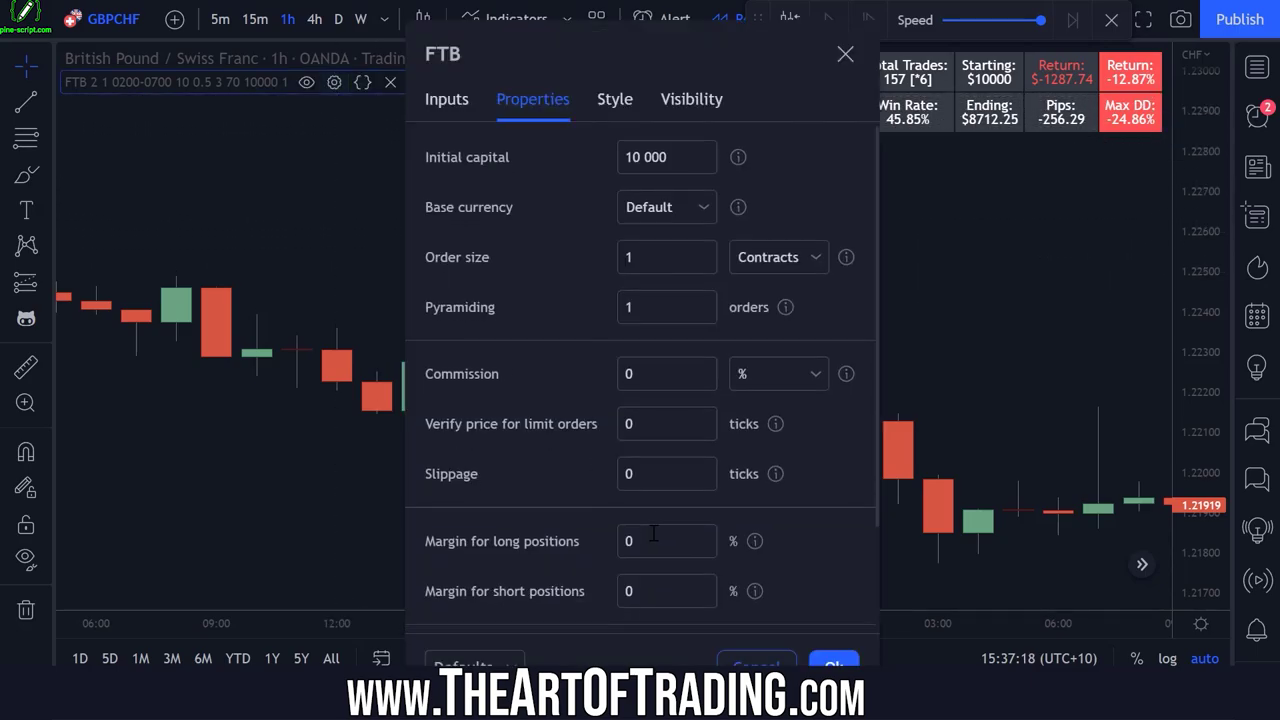
scroll(653, 533, down, 2)
click(818, 661)
Step: Start a bar replay at the highlighted 21:00 GBPCHF candle and draw trend lines extending the stop-loss and target levels past it
click(793, 20)
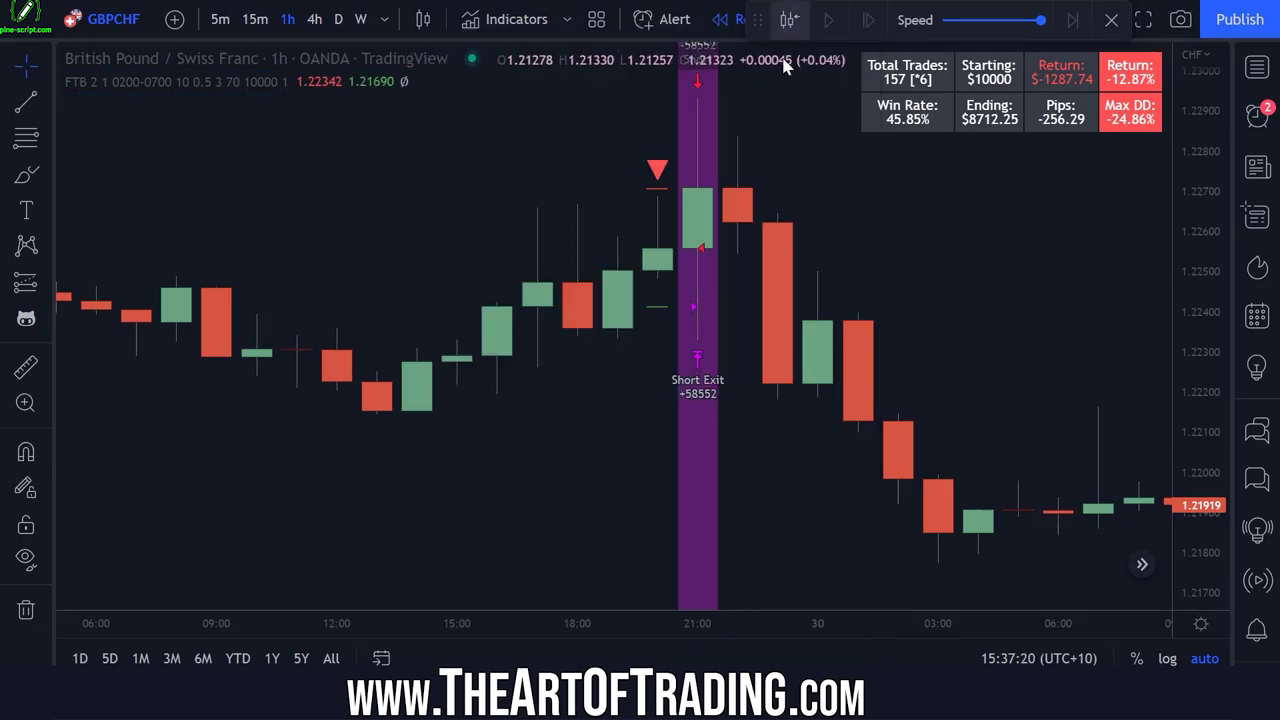
click(722, 170)
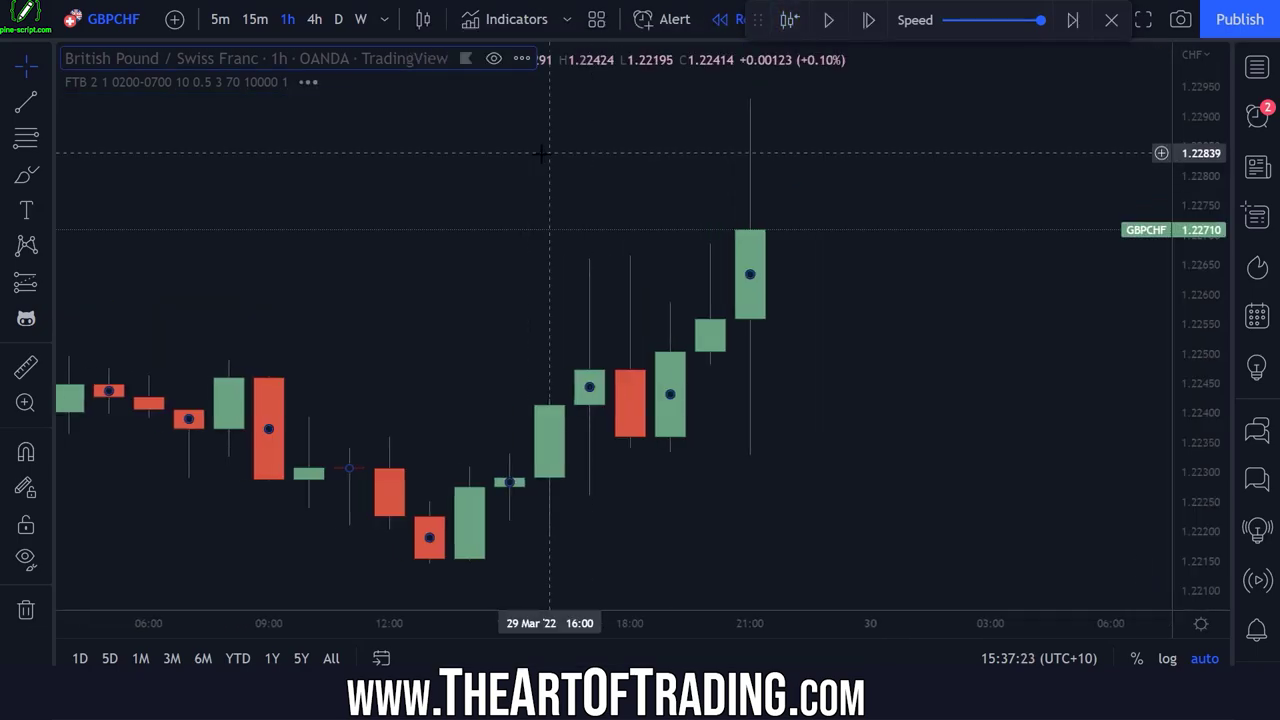
click(25, 106)
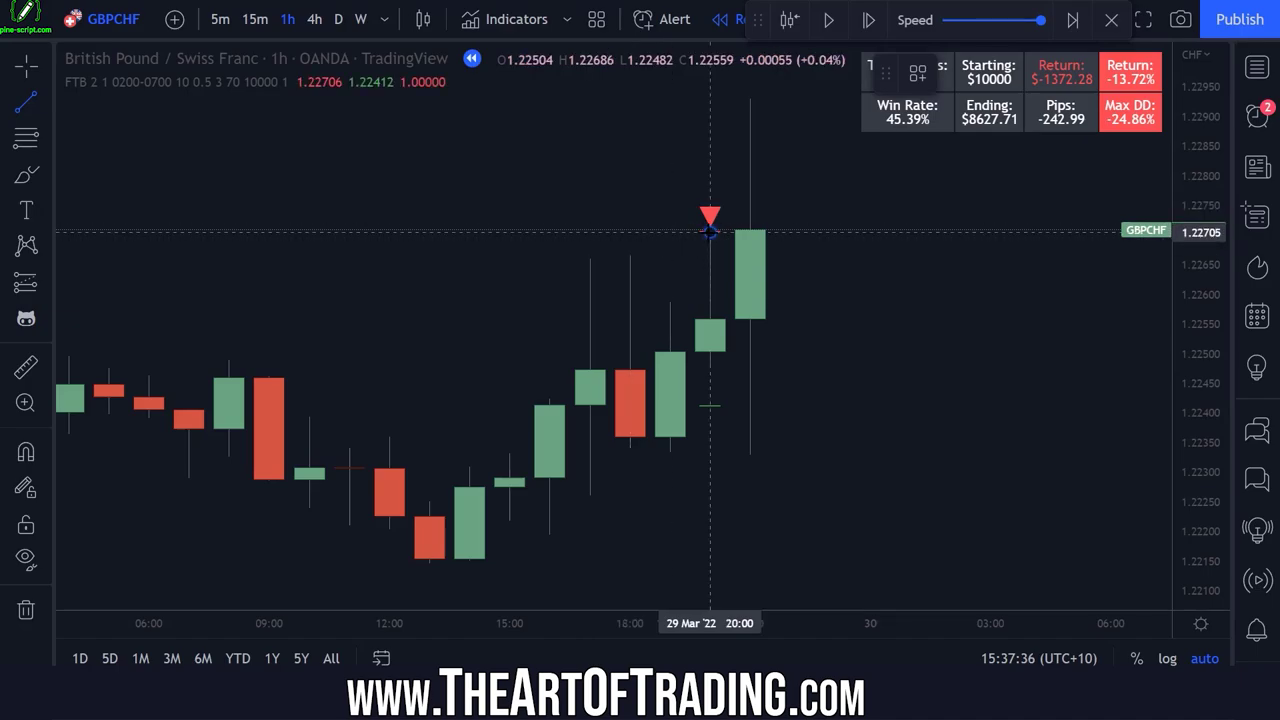
click(790, 232)
click(30, 108)
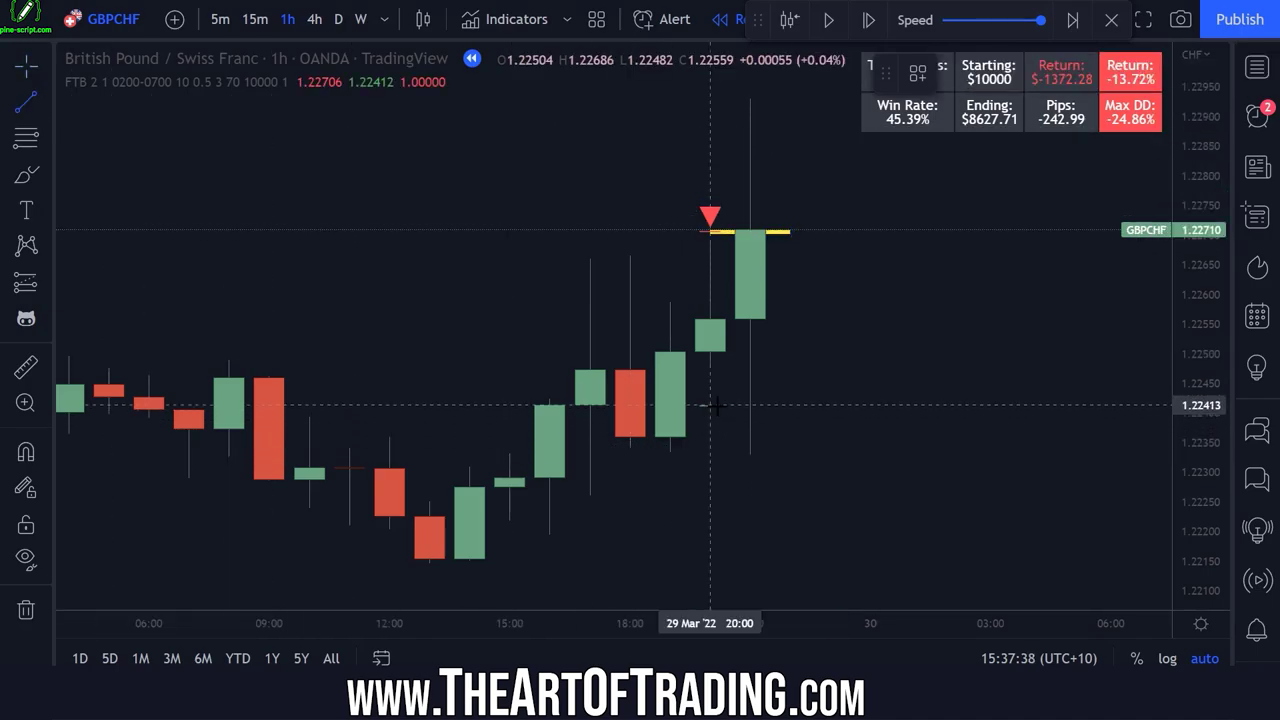
drag(710, 406, 790, 406)
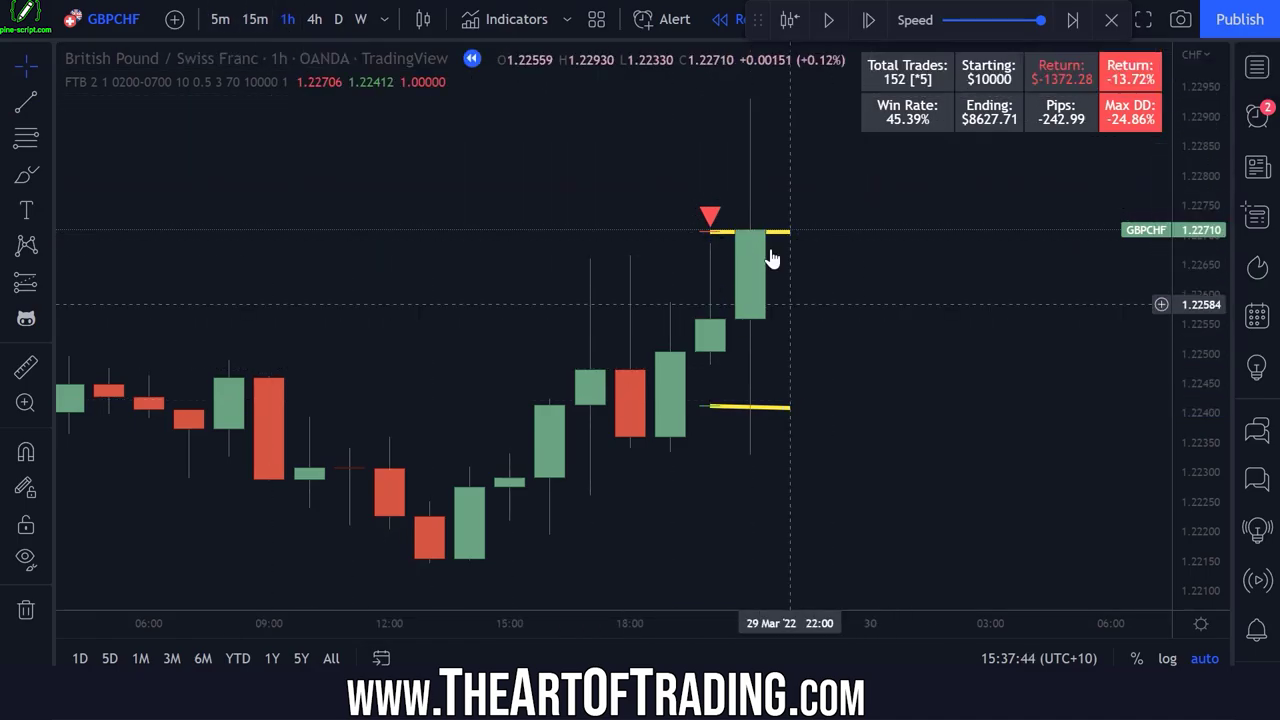
Step: Switch GBPCHF to the 5-minute timeframe and sketch the price path from the 20:40 high through the target line up to the stop line
click(353, 684)
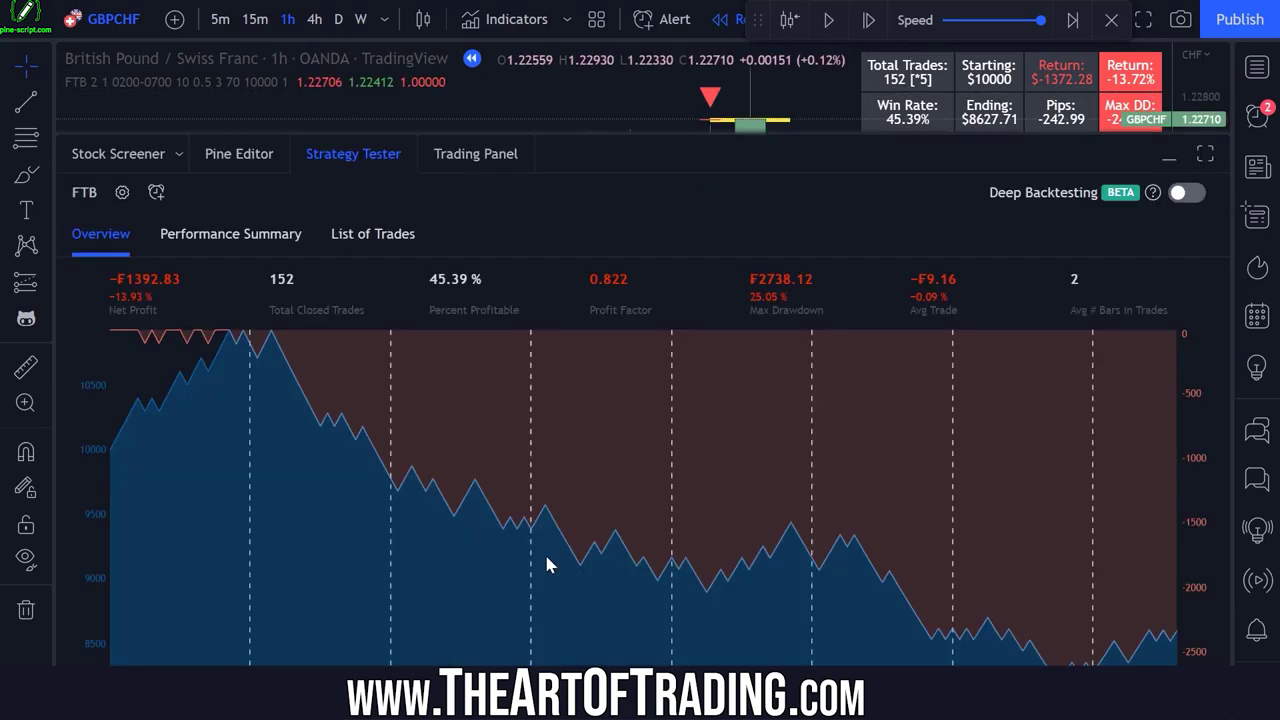
click(346, 157)
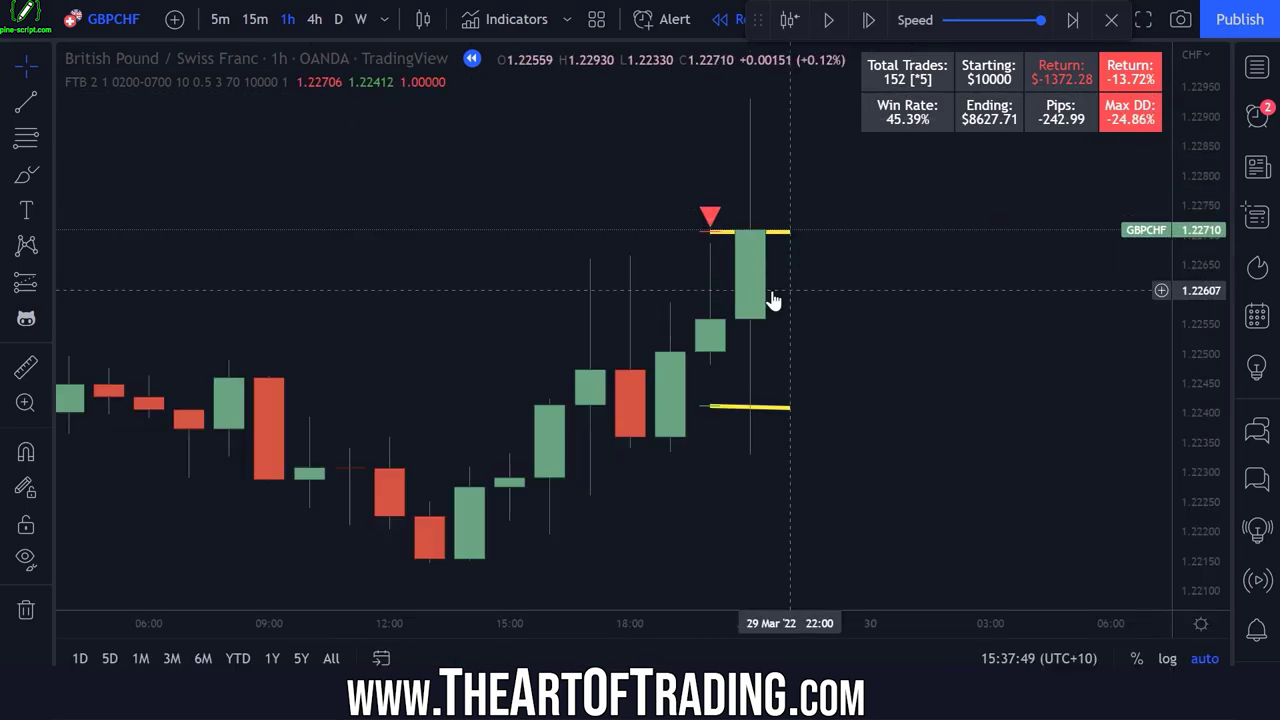
click(220, 20)
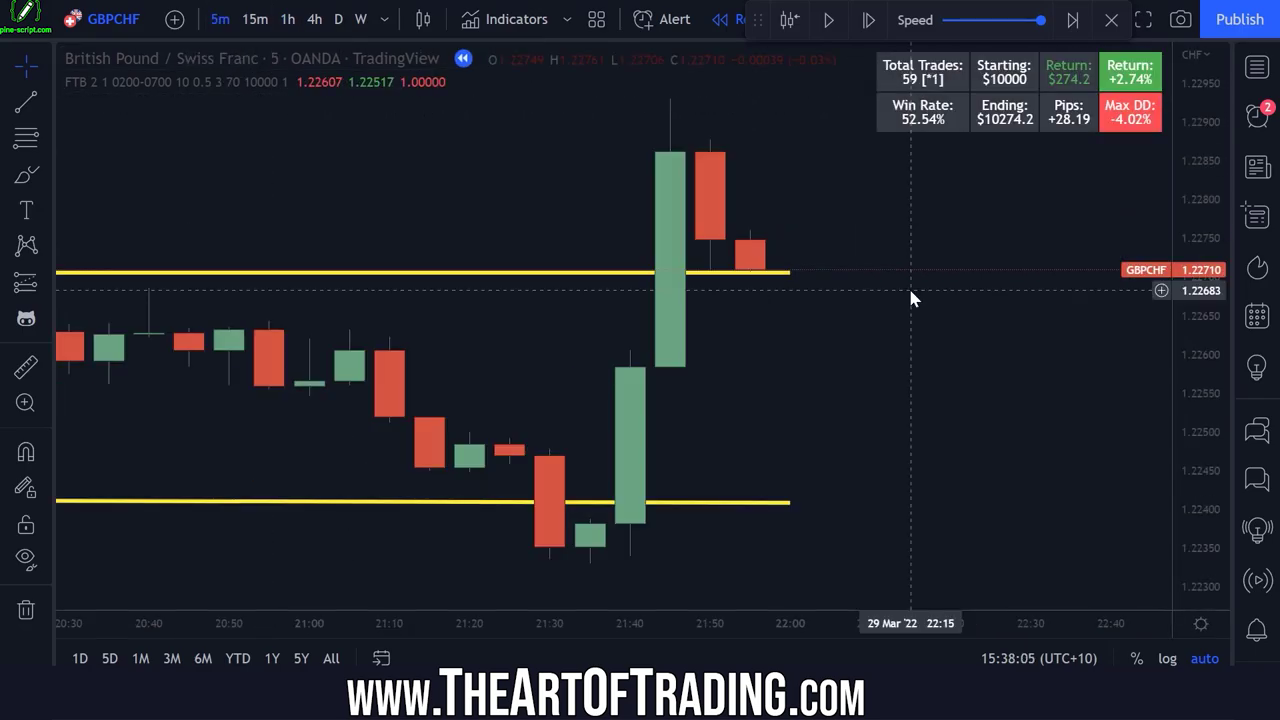
scroll(715, 240, down, 3)
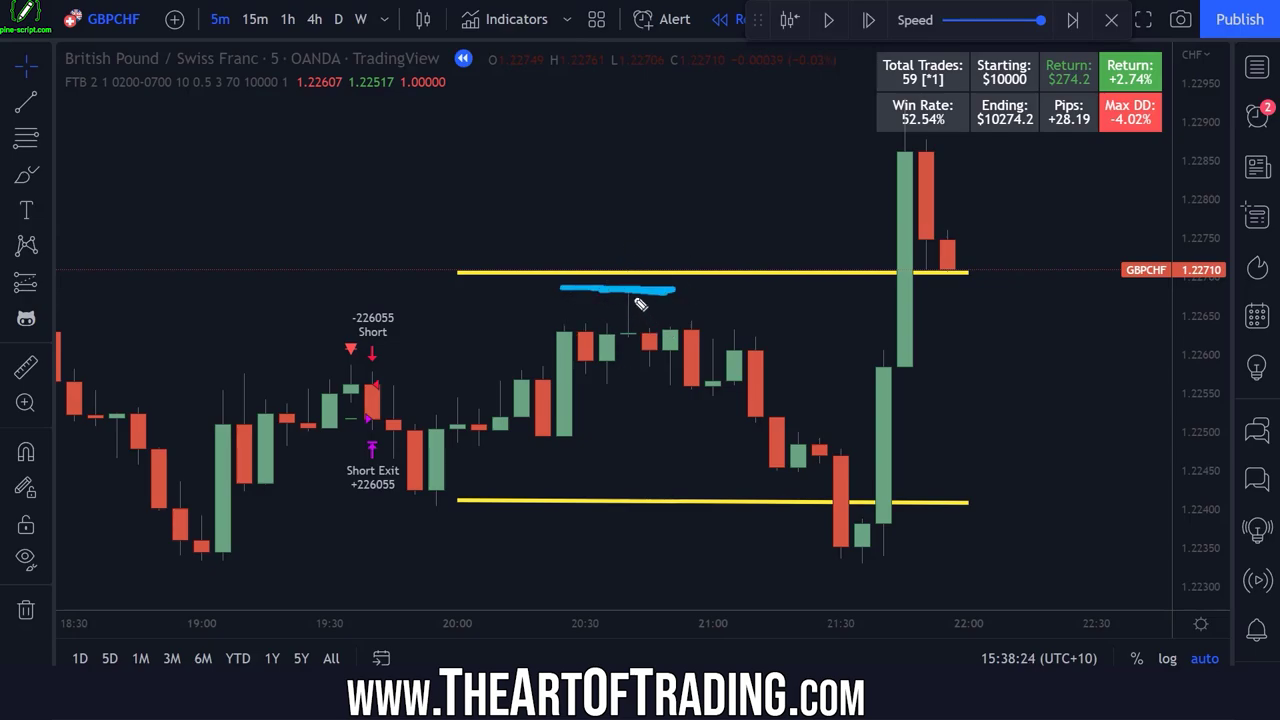
mouse_move(634, 298)
mouse_down()
mouse_move(732, 408)
mouse_move(846, 504)
mouse_up()
drag(462, 500, 894, 507)
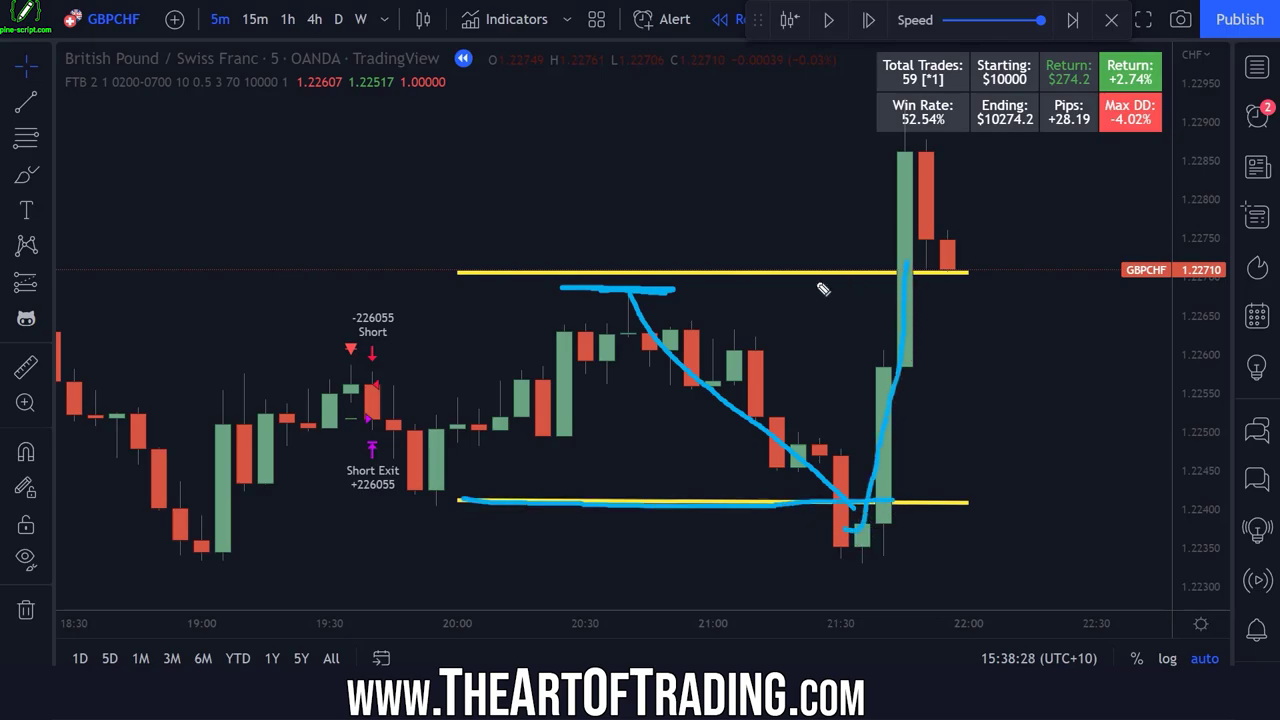
drag(822, 289, 982, 292)
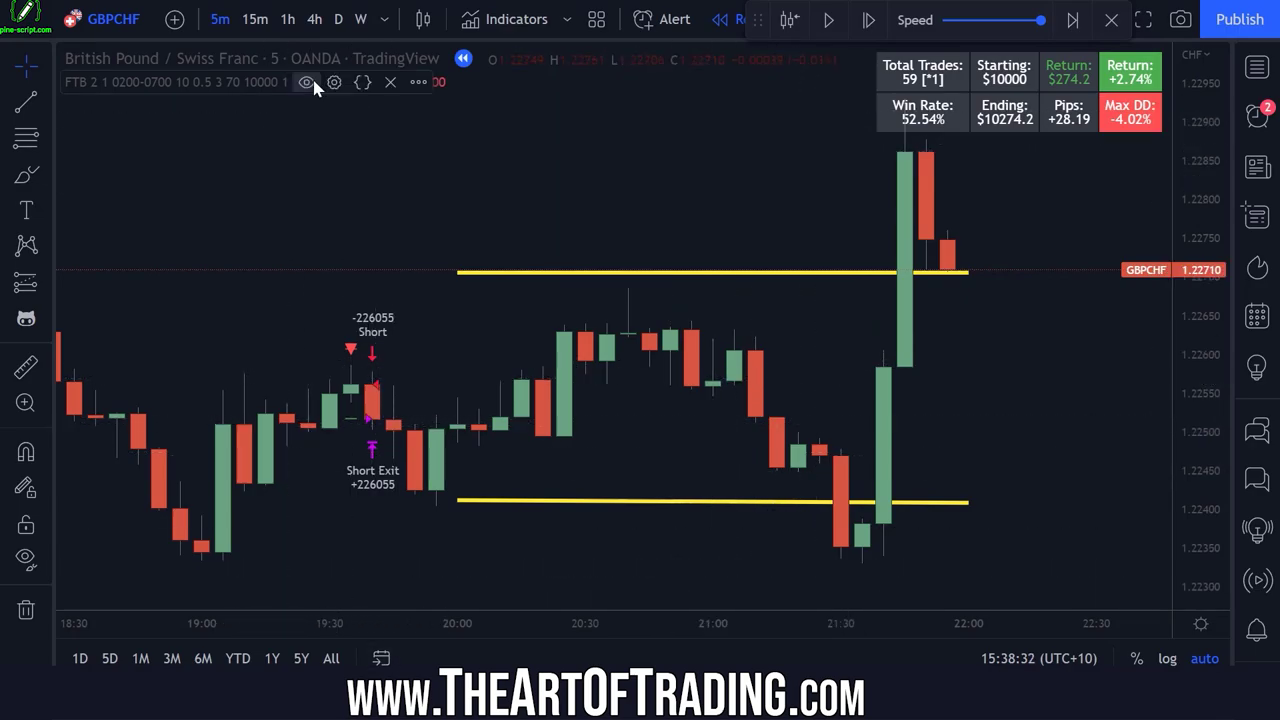
Step: Clear the sketch, review the FTB properties unchanged, and examine the 5-minute bars between the two yellow lines
click(334, 82)
scroll(610, 480, down, 3)
click(832, 661)
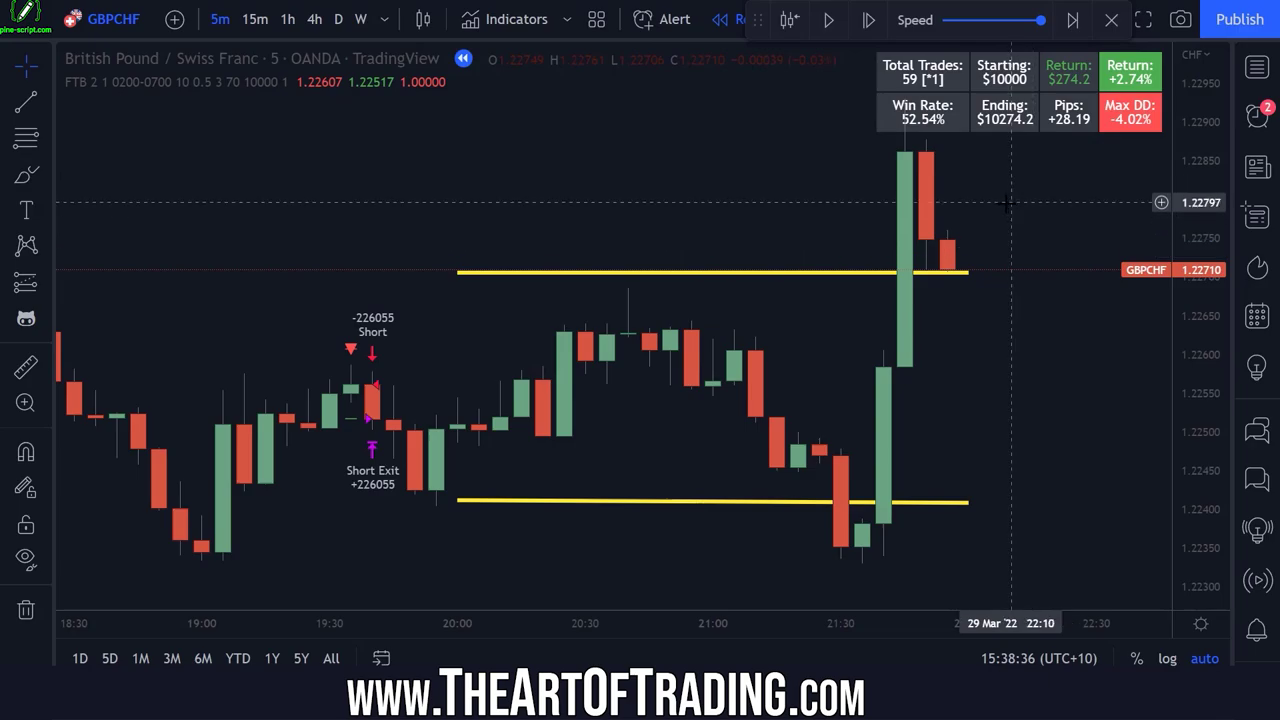
drag(775, 190, 643, 178)
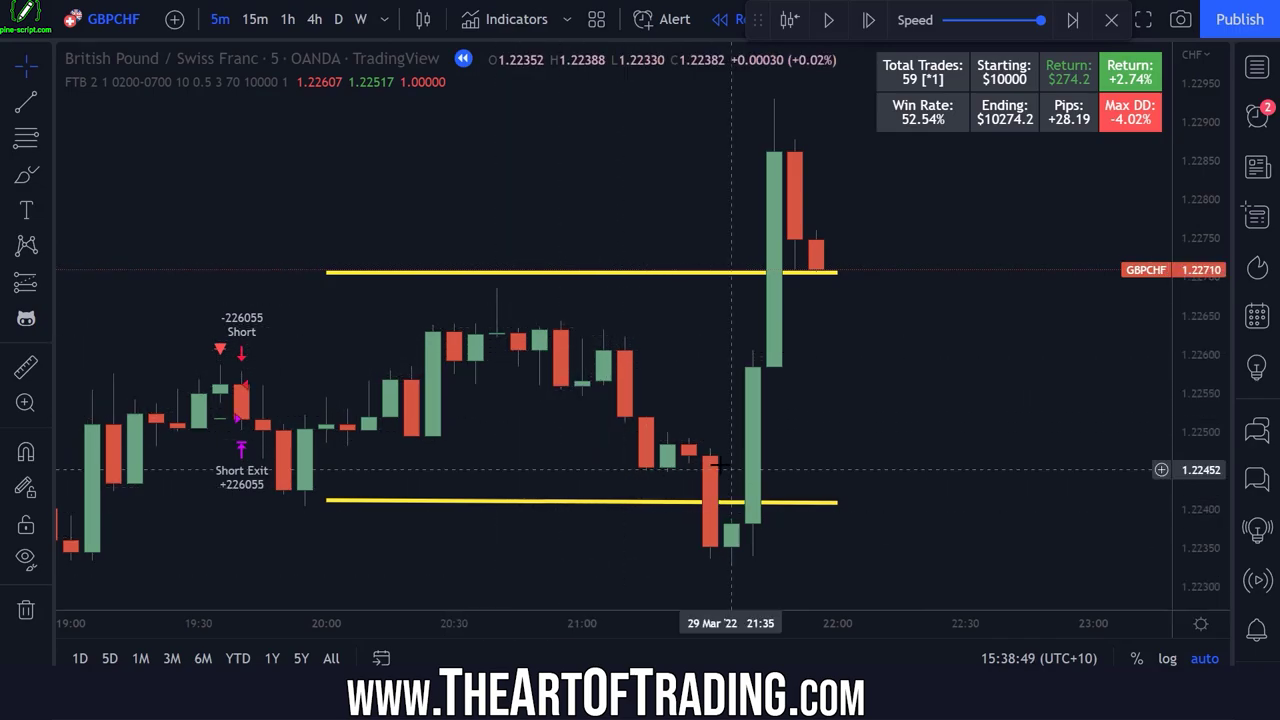
Step: Return GBPCHF to the 1-hour timeframe and select the yellow trend line at the stop-loss level
click(287, 19)
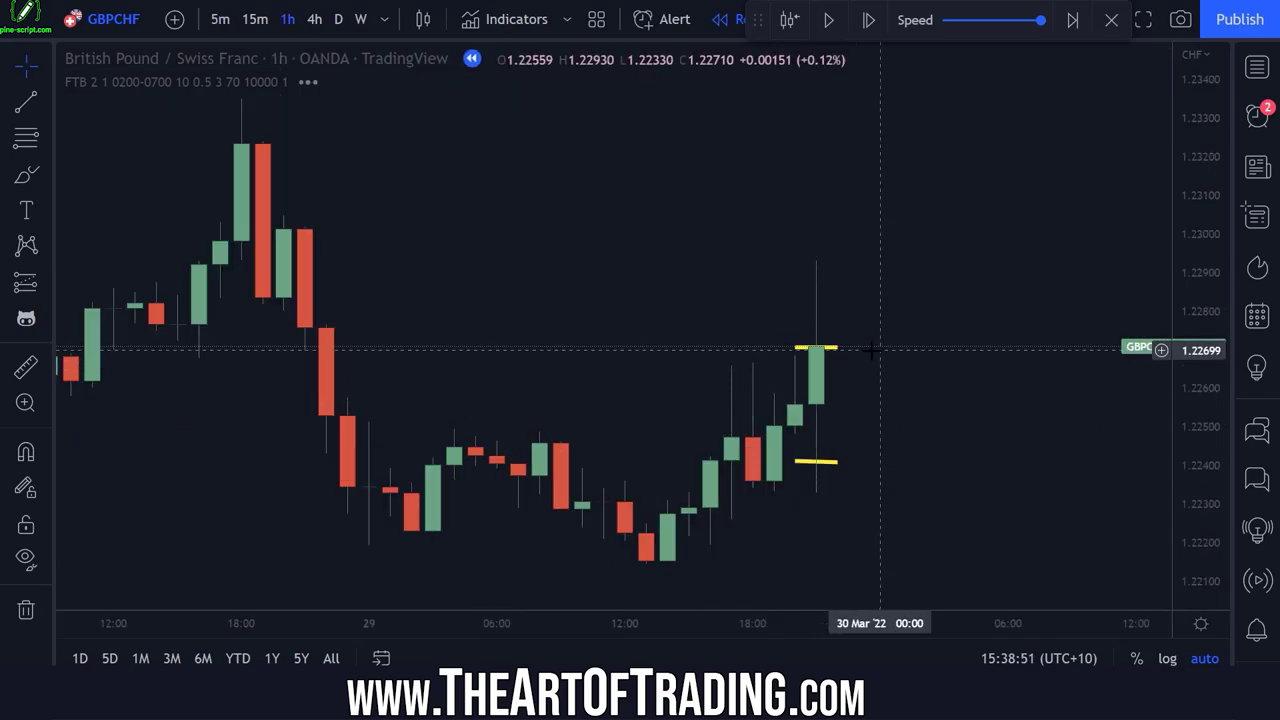
click(822, 349)
click(879, 318)
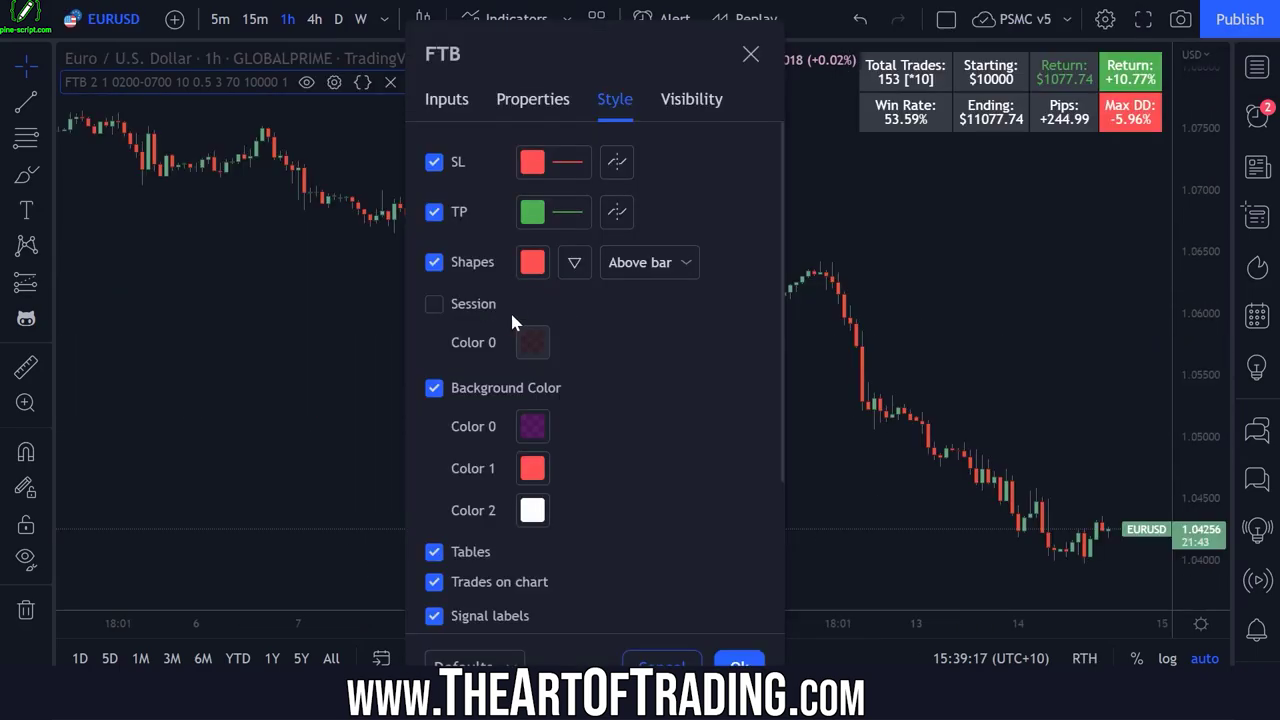
Step: Turn on the Session shading in the FTB style settings for EURUSD and look over the shaded trade history
click(433, 304)
click(739, 665)
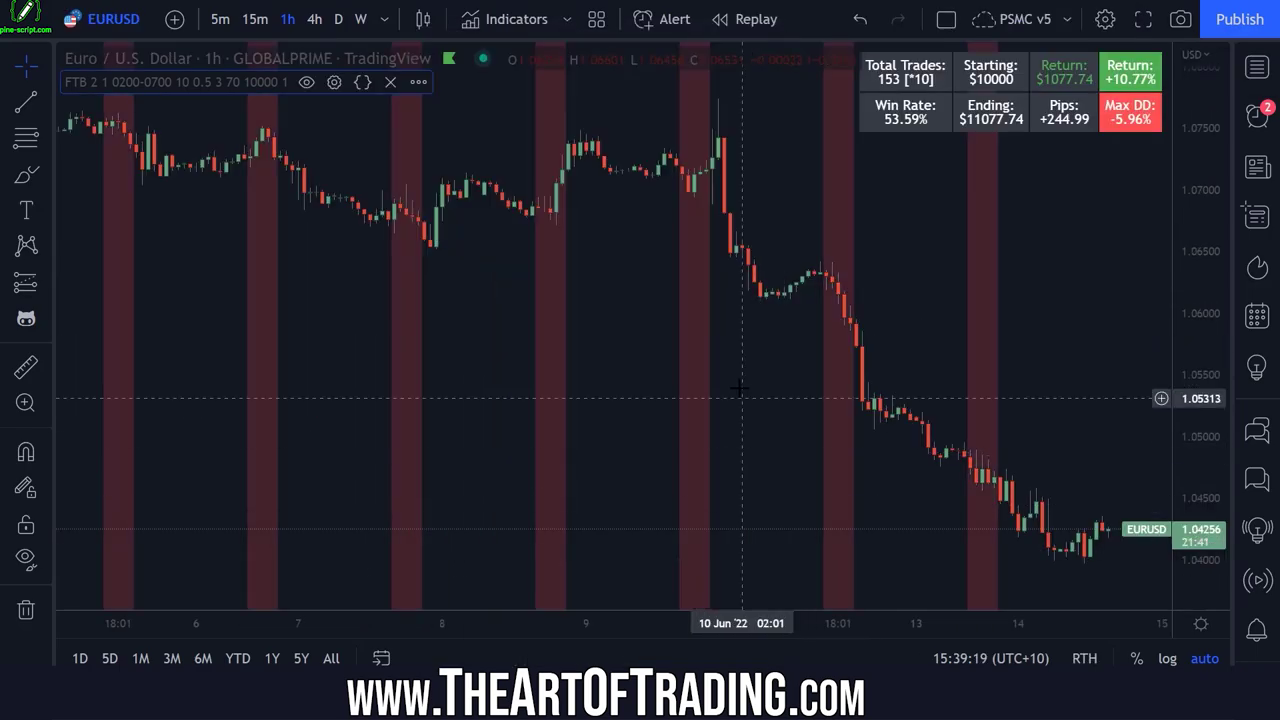
drag(737, 386, 806, 386)
scroll(858, 418, down, 5)
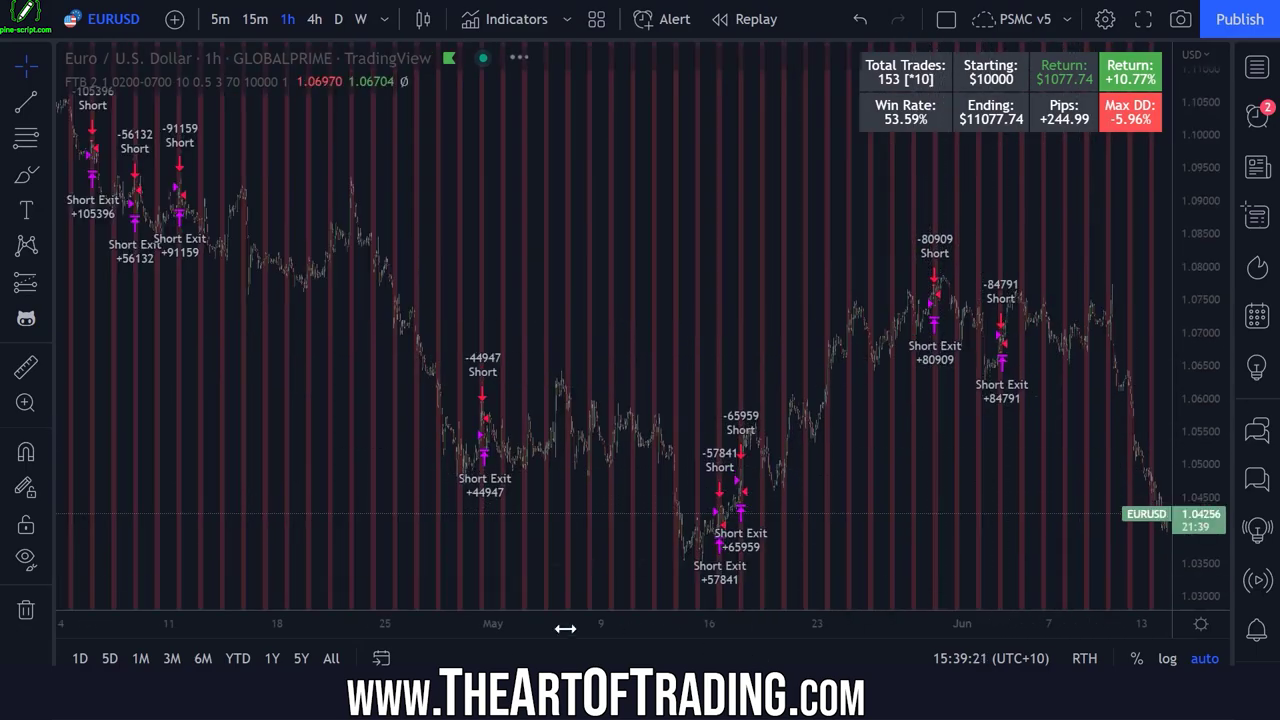
scroll(760, 450, up, 8)
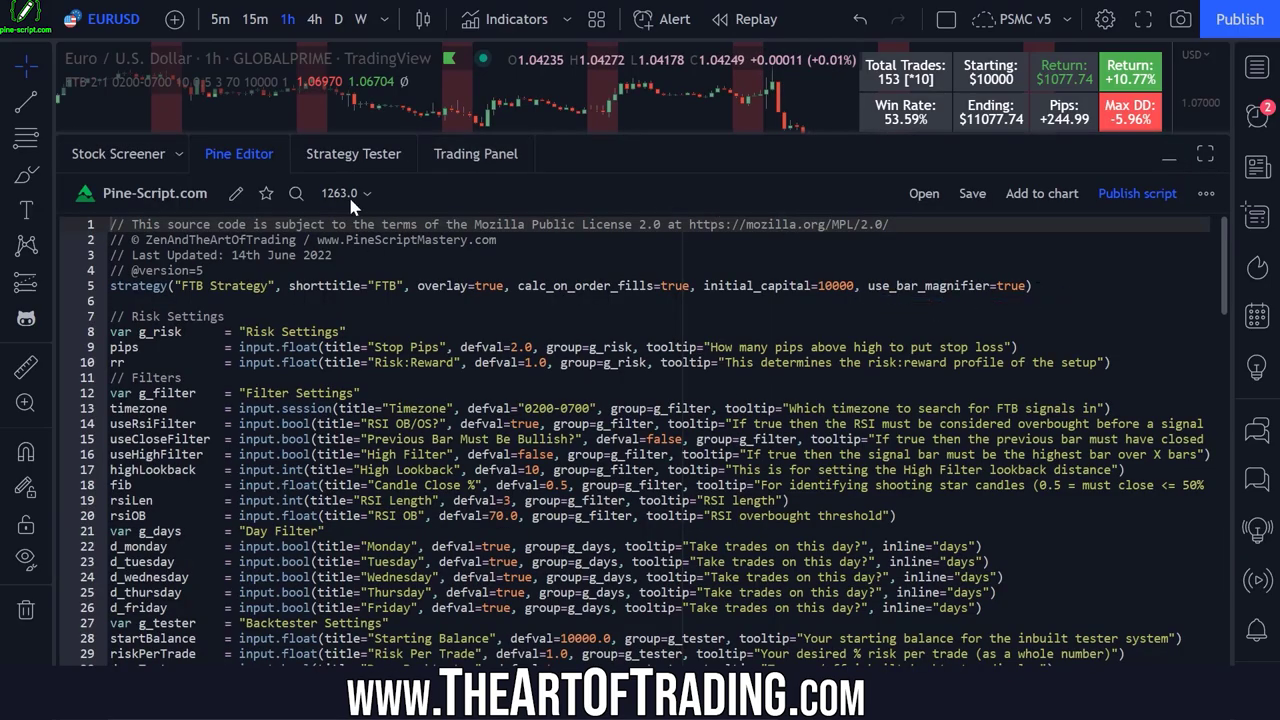
Step: Show the FTB strategy tester report and mark up its Deep Backtesting option
click(352, 154)
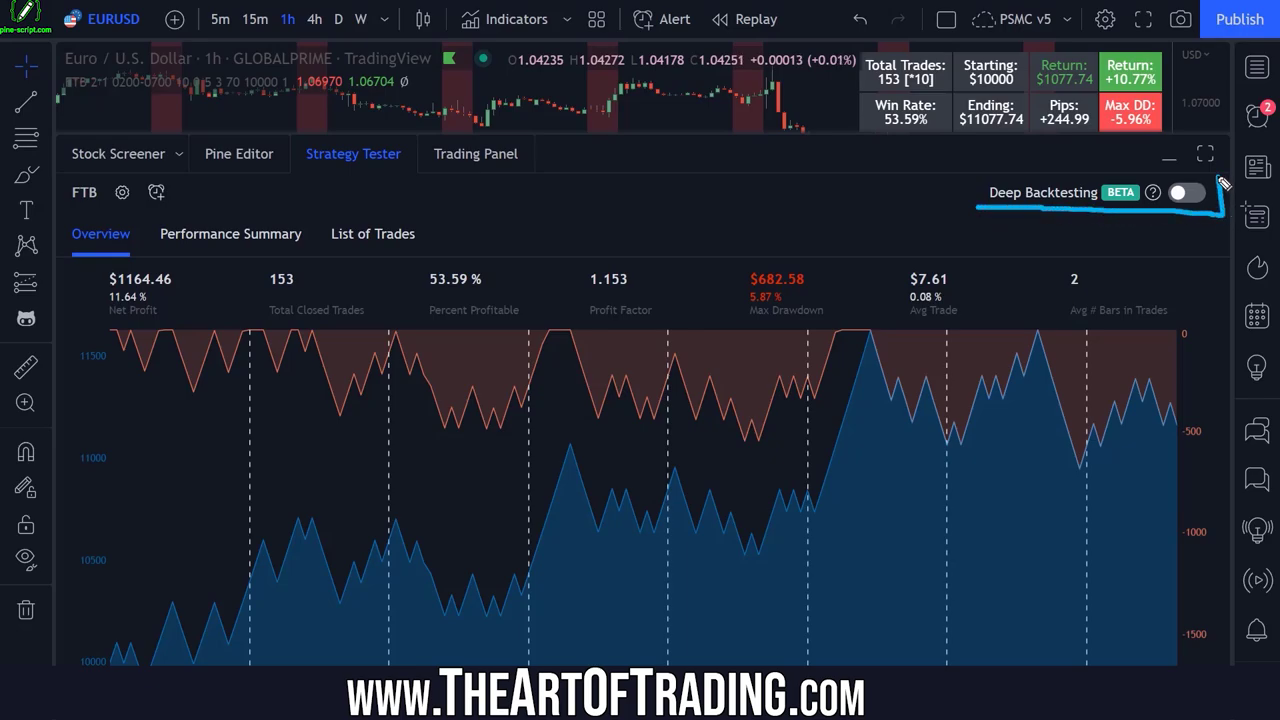
mouse_move(1222, 183)
mouse_down()
mouse_move(970, 168)
mouse_move(1070, 212)
mouse_up()
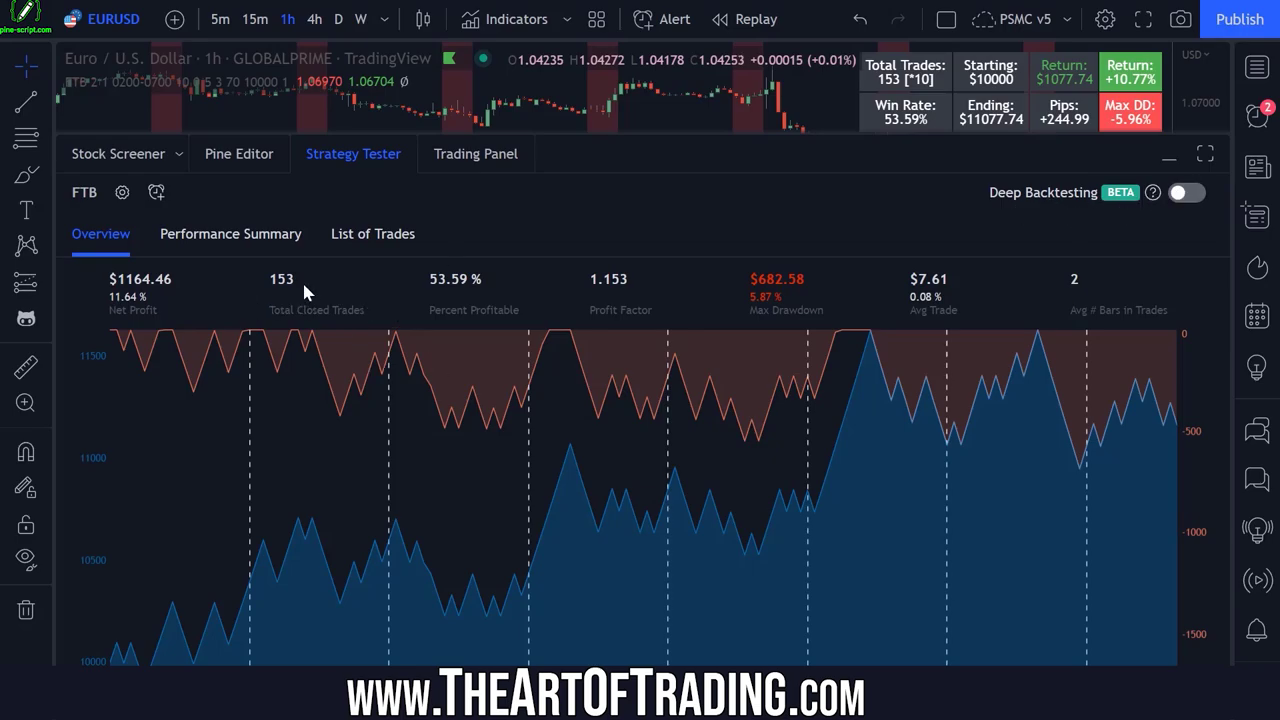
click(340, 156)
Step: Go to an early date on the EURUSD chart to reach its last available historical bar
scroll(894, 314, down, 3)
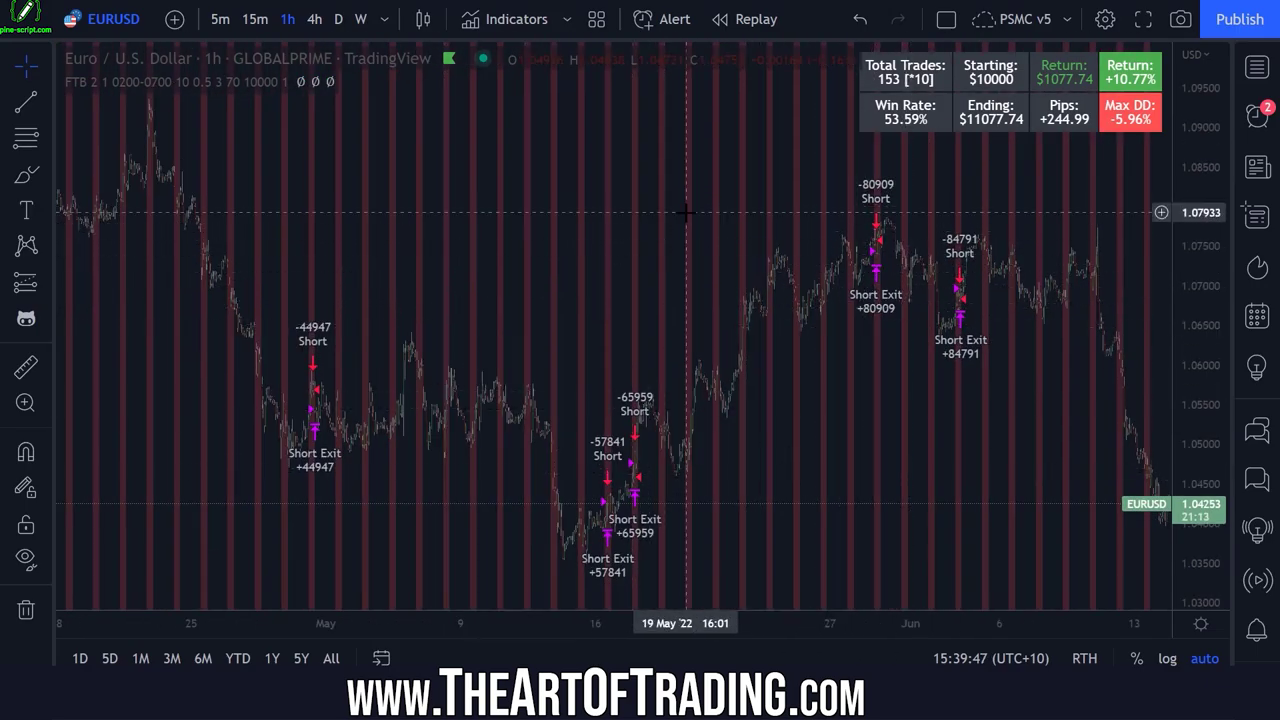
key(alt+g)
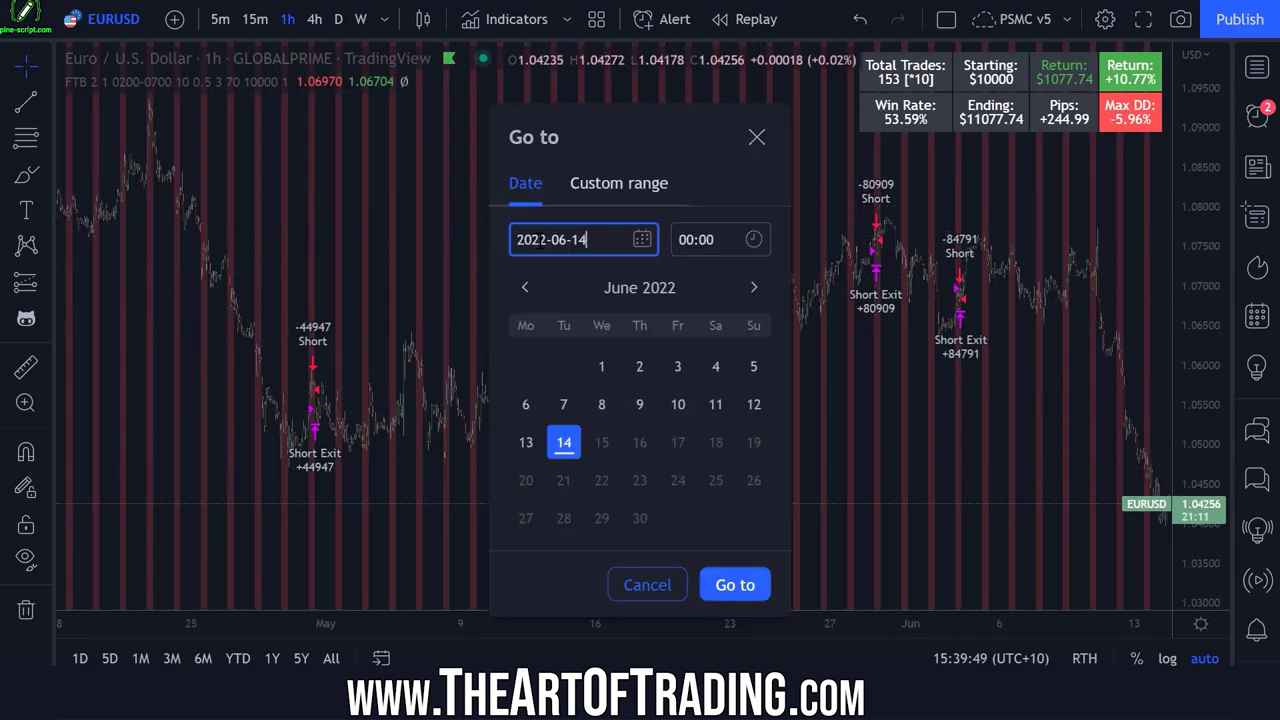
text(0)
click(745, 585)
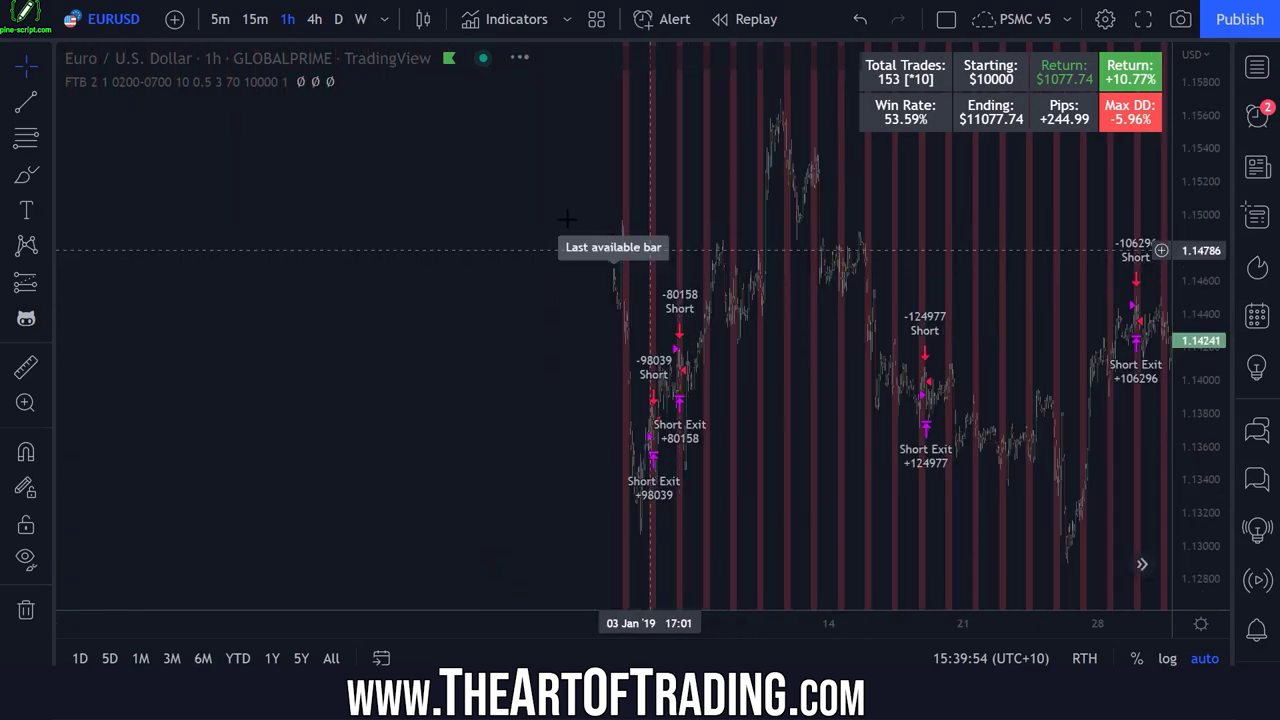
Step: Mark the earliest EURUSD bar with a vertical line at 02 Jan '19 08:01 and circle its date label
drag(574, 217, 1100, 188)
scroll(891, 177, up, 5)
drag(891, 177, 540, 251)
scroll(600, 250, up, 6)
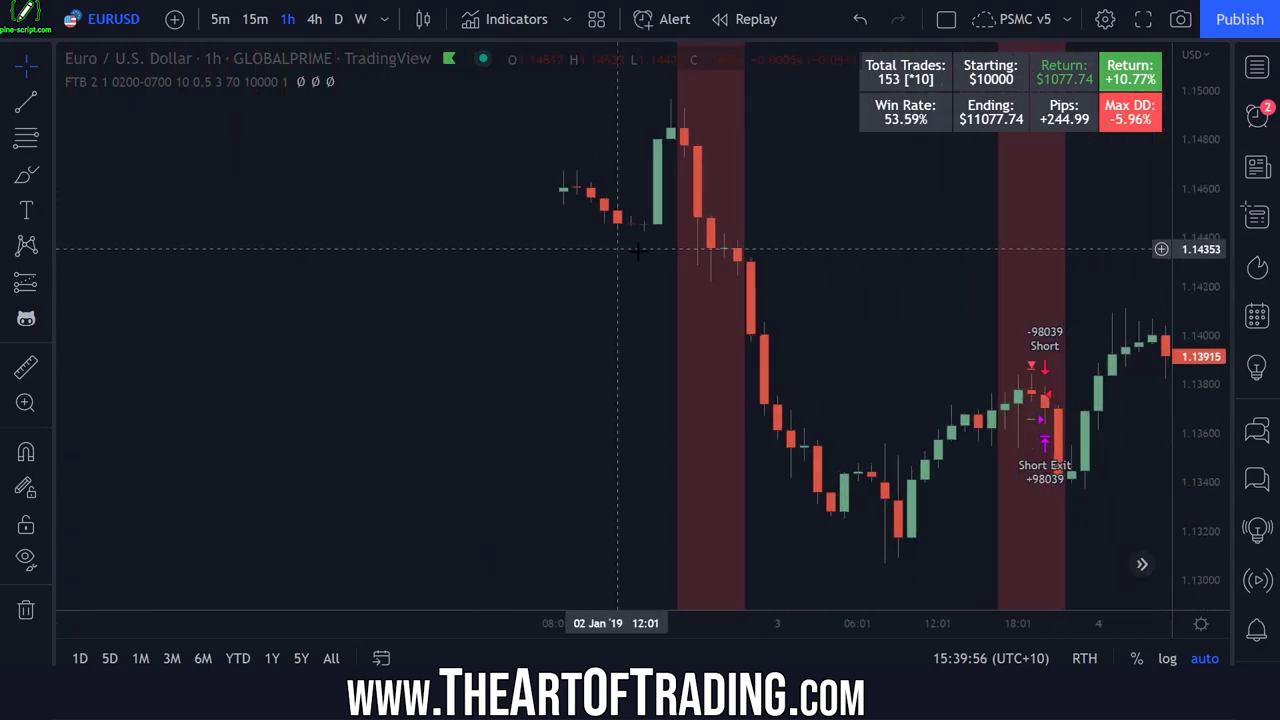
drag(637, 250, 755, 257)
scroll(688, 263, up, 4)
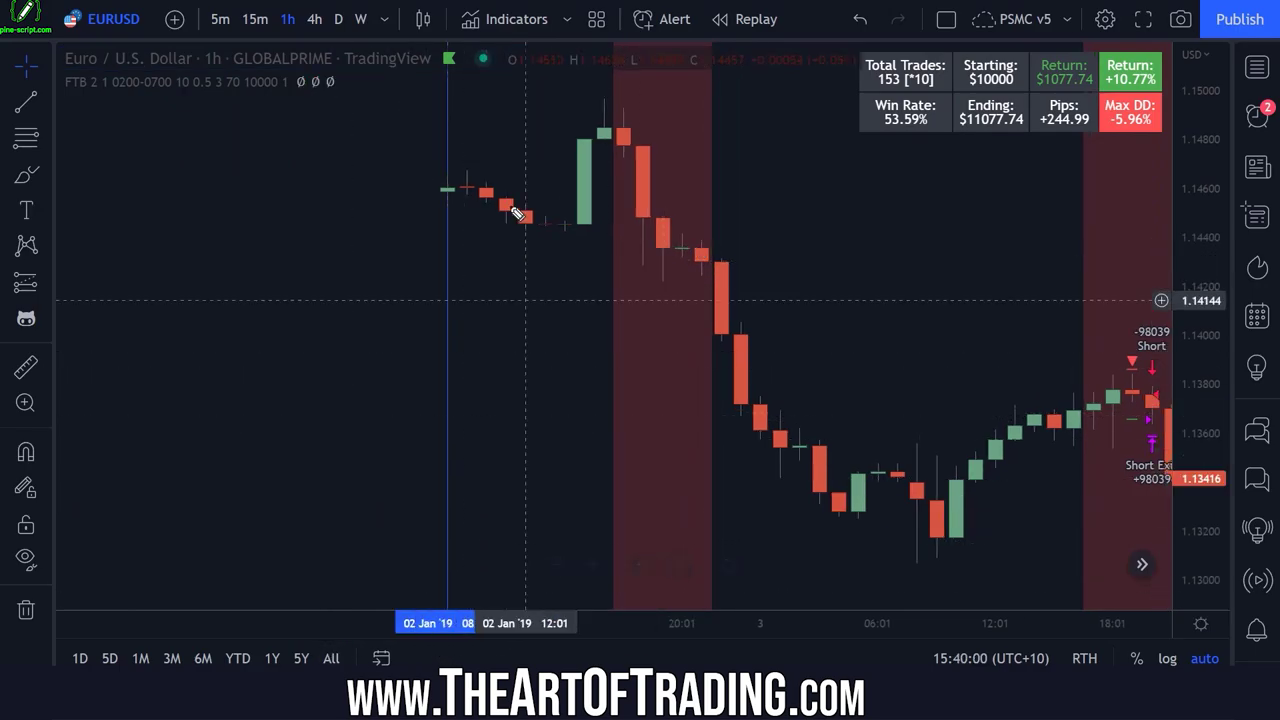
mouse_move(505, 609)
mouse_down()
mouse_move(385, 640)
mouse_move(472, 596)
mouse_move(415, 641)
mouse_up()
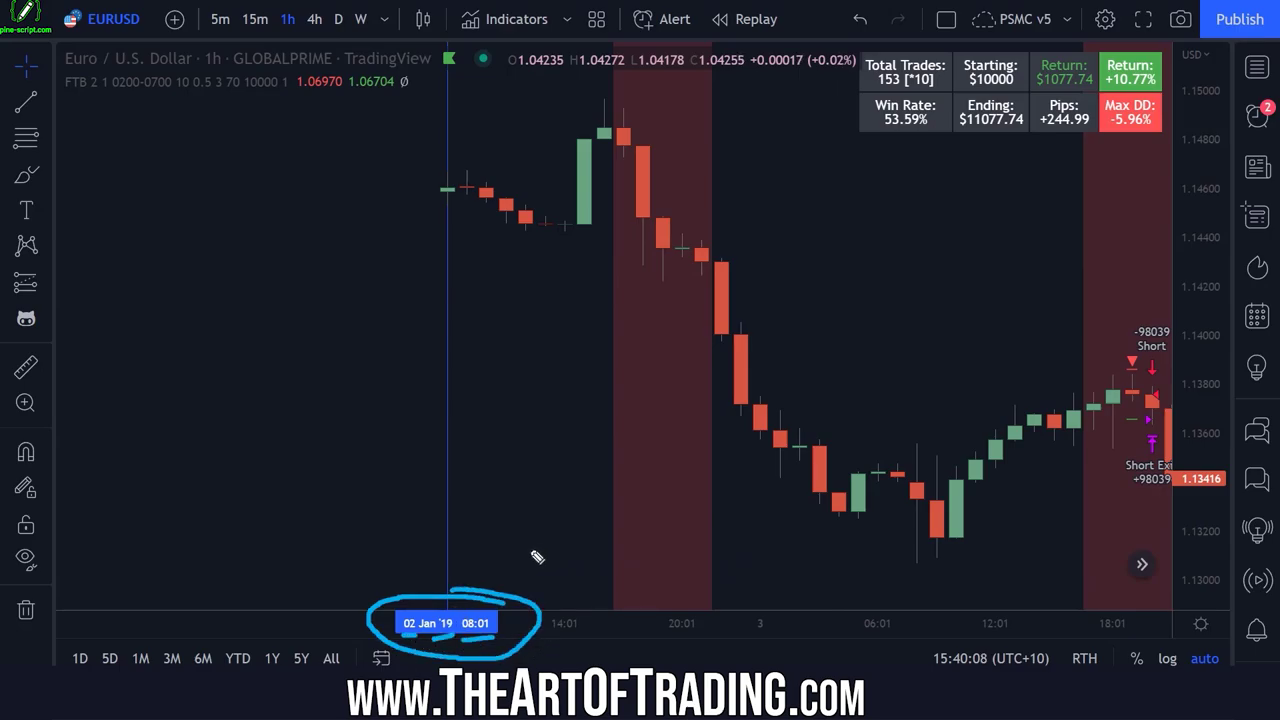
key(Escape)
Step: View the FTB strategy tester overview, hide it, and reset the EURUSD chart view
click(353, 694)
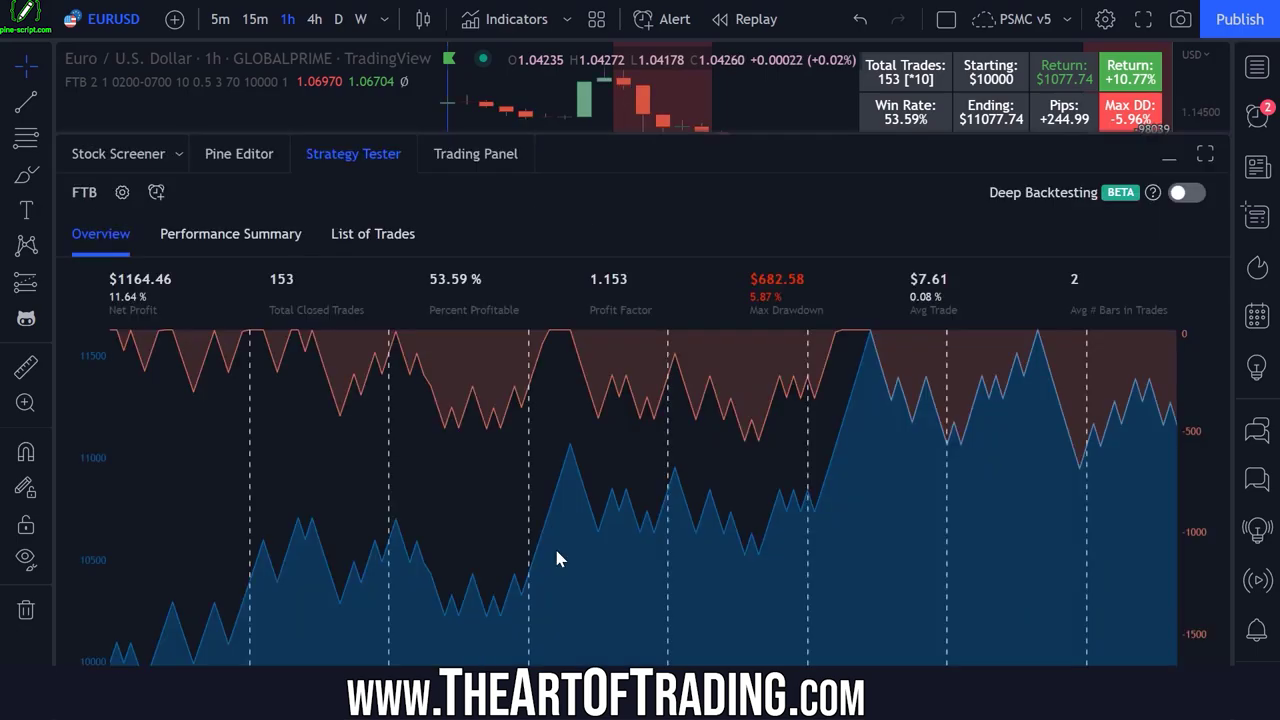
click(359, 164)
click(353, 690)
click(346, 157)
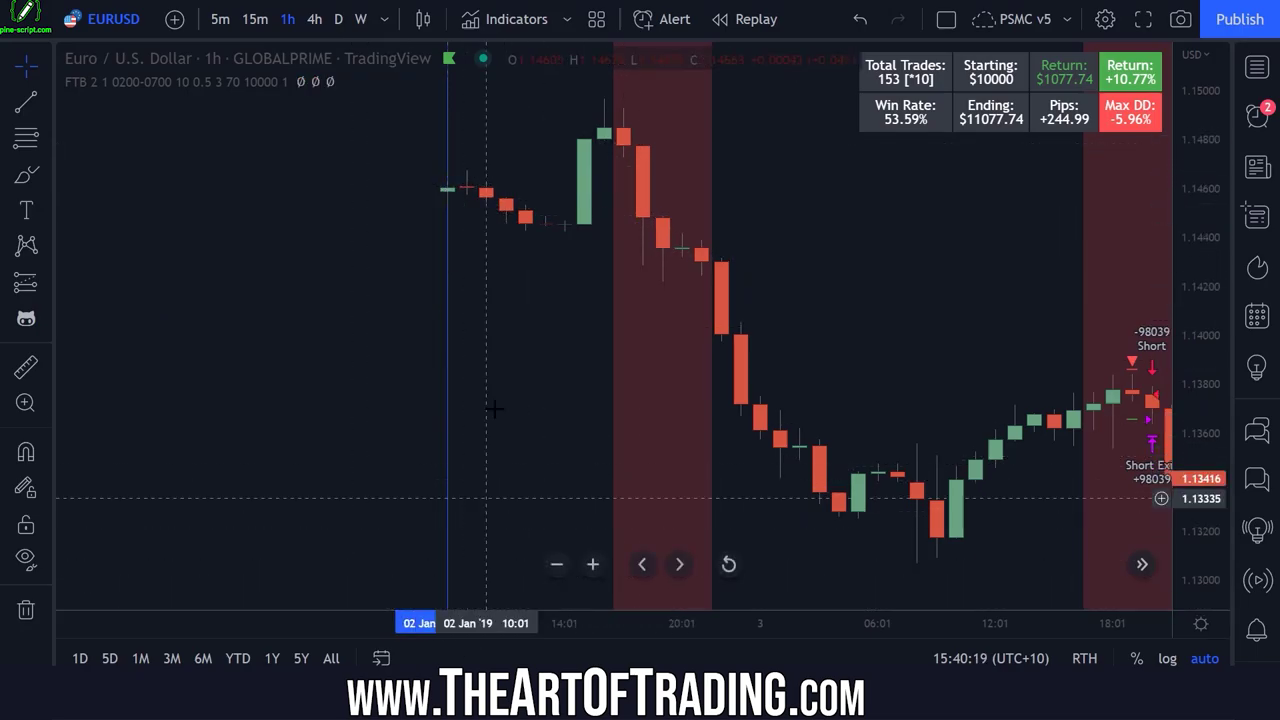
right_click(480, 170)
click(520, 191)
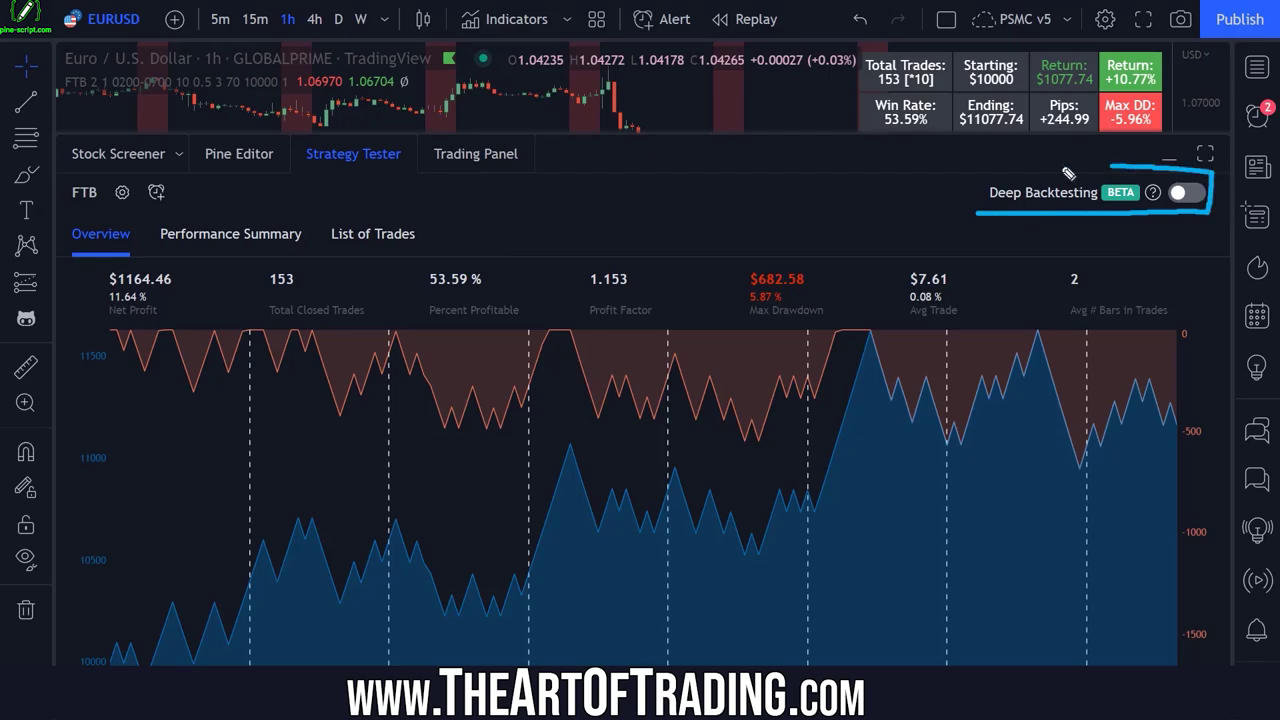
Step: Turn on Deep Backtesting for the FTB strategy and underline its report date range
click(1187, 192)
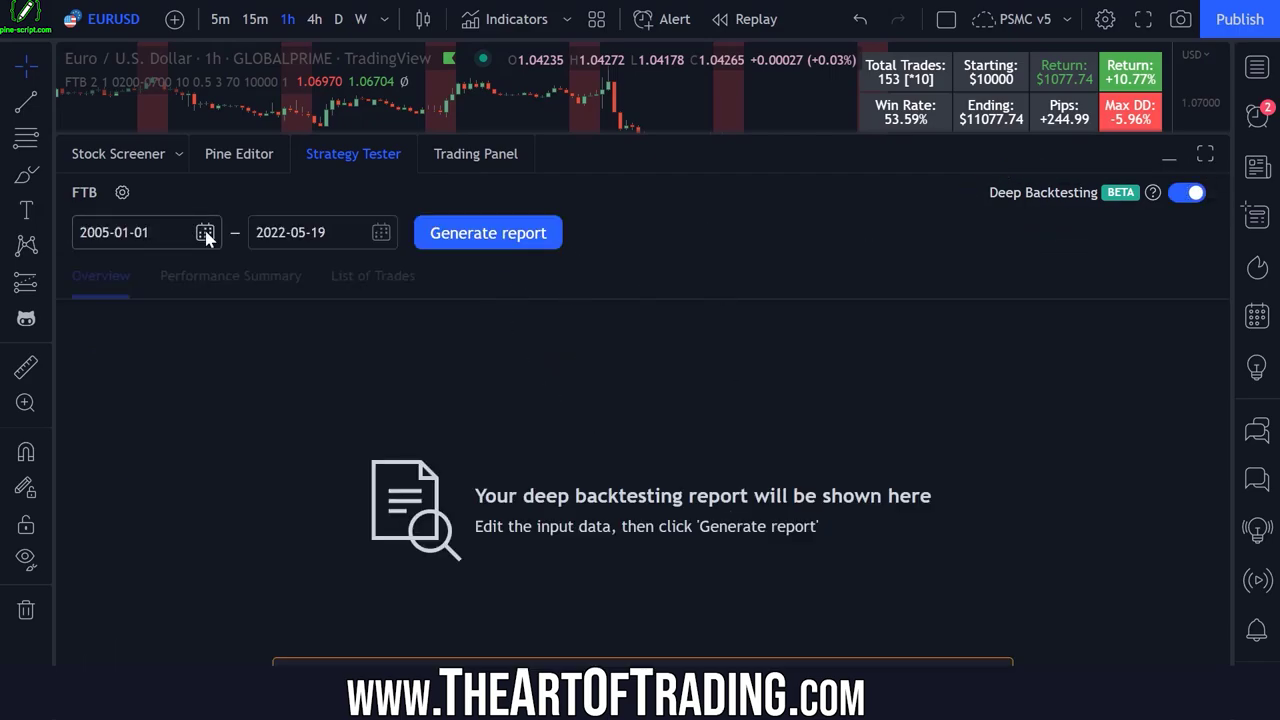
key(ctrl+shift+3)
drag(78, 254, 330, 258)
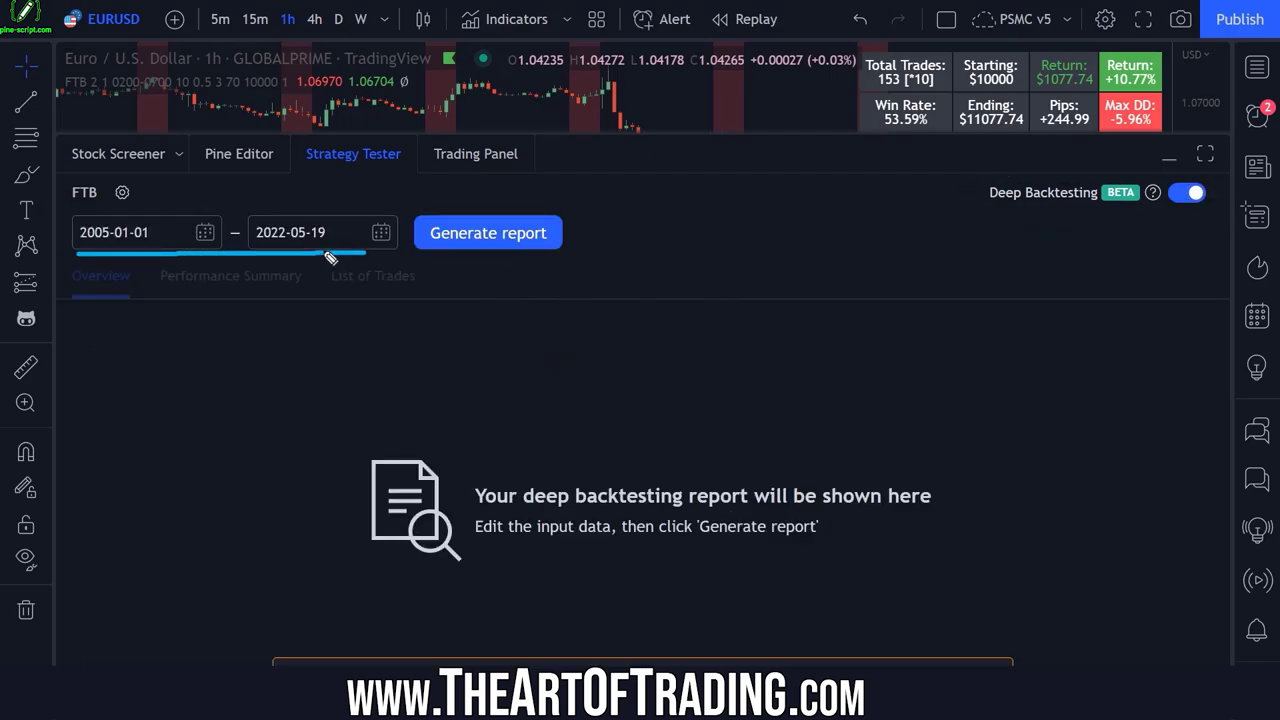
key(Escape)
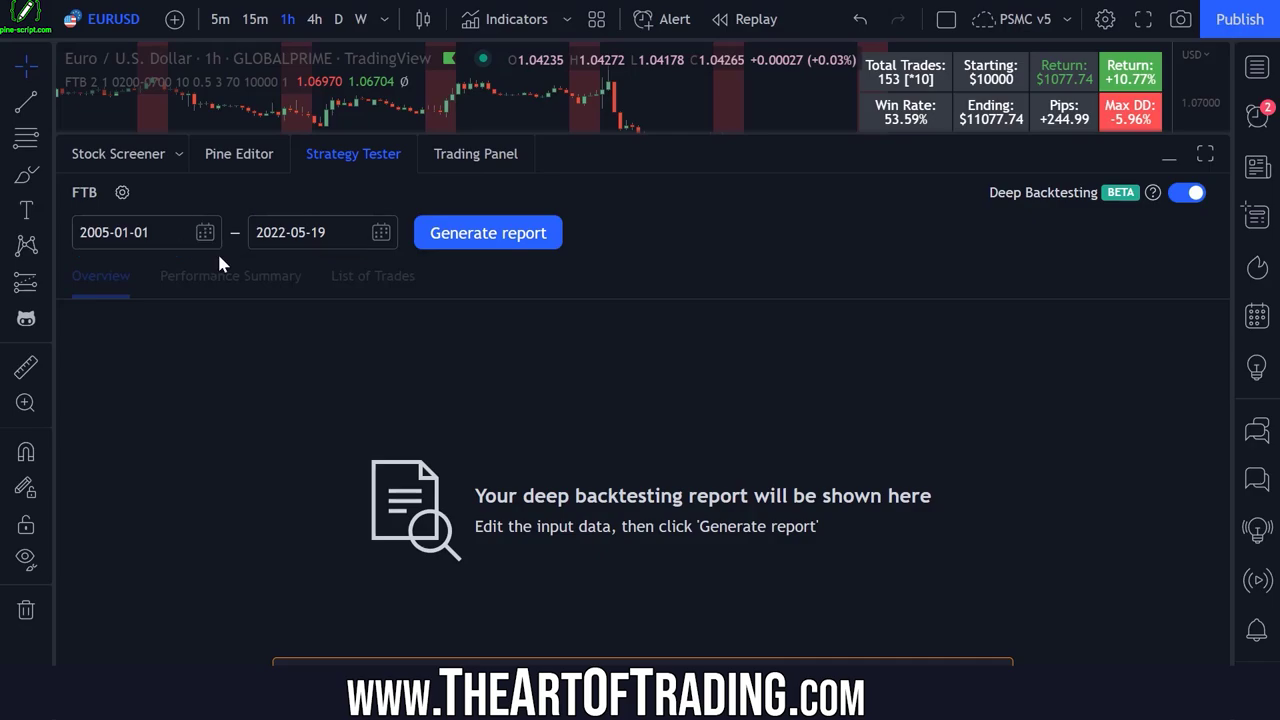
Step: Check that the FTB strategy uses the bar magnifier and generate its Deep Backtesting report for 2005-01-01 to 2022-05-19
click(76, 234)
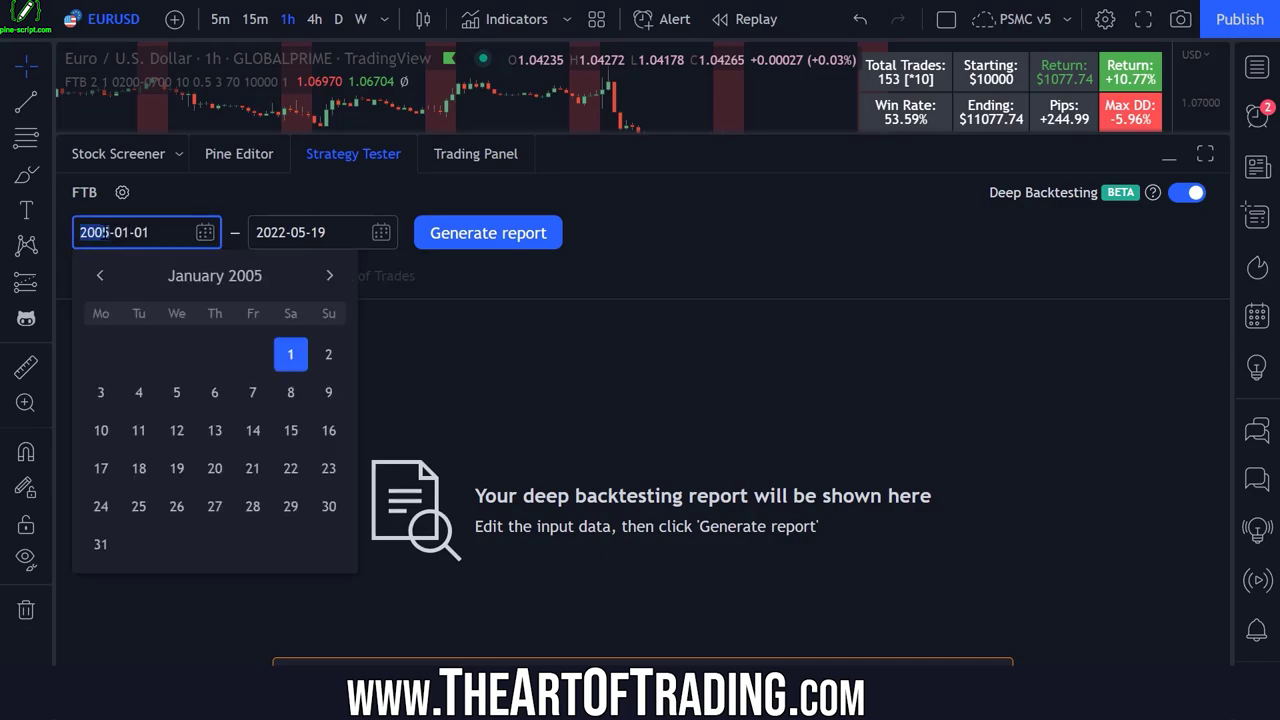
click(200, 212)
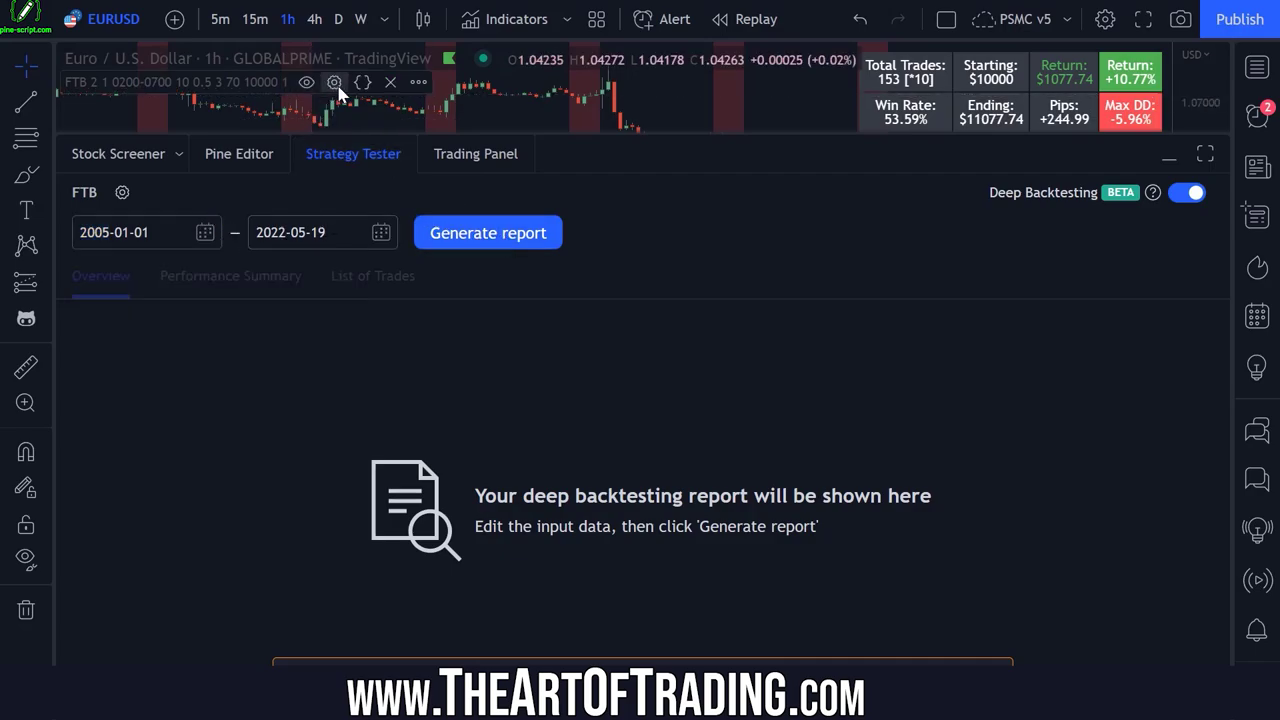
click(334, 82)
click(577, 99)
scroll(697, 455, down, 3)
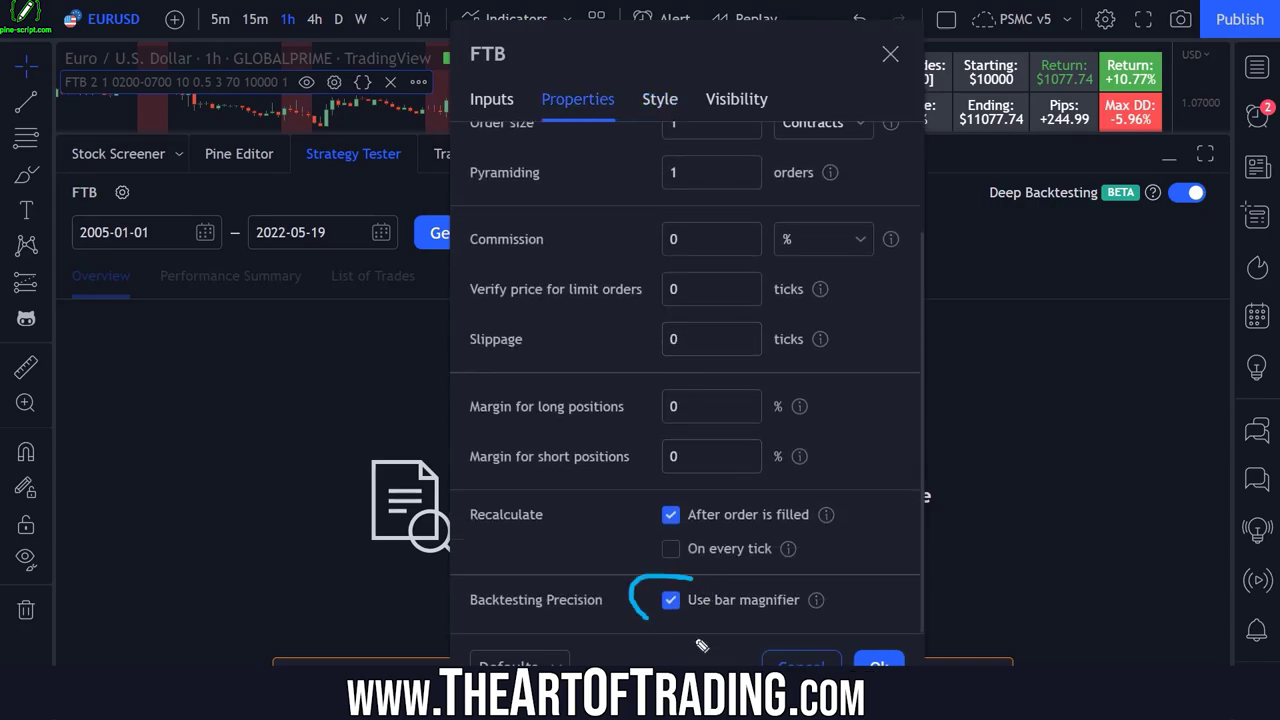
click(878, 664)
click(517, 236)
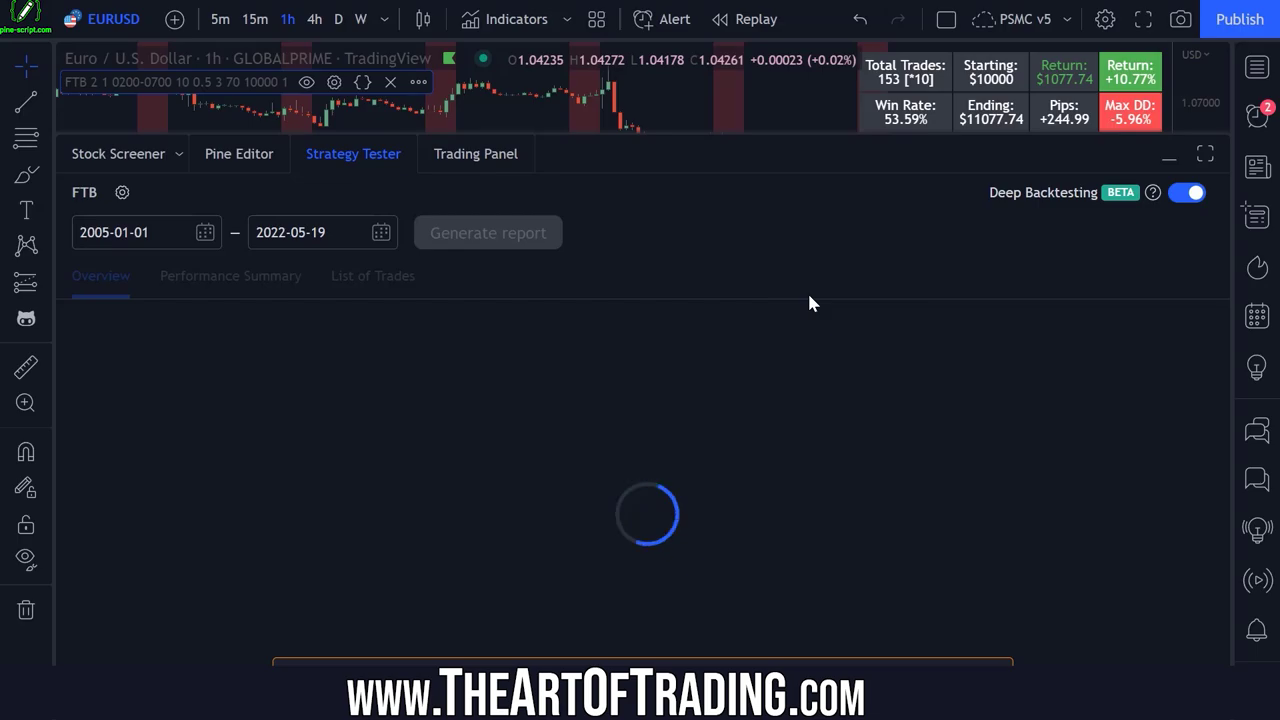
Step: Review the FTB strategy's properties and the report's start date while the Deep Backtesting report loads
click(334, 82)
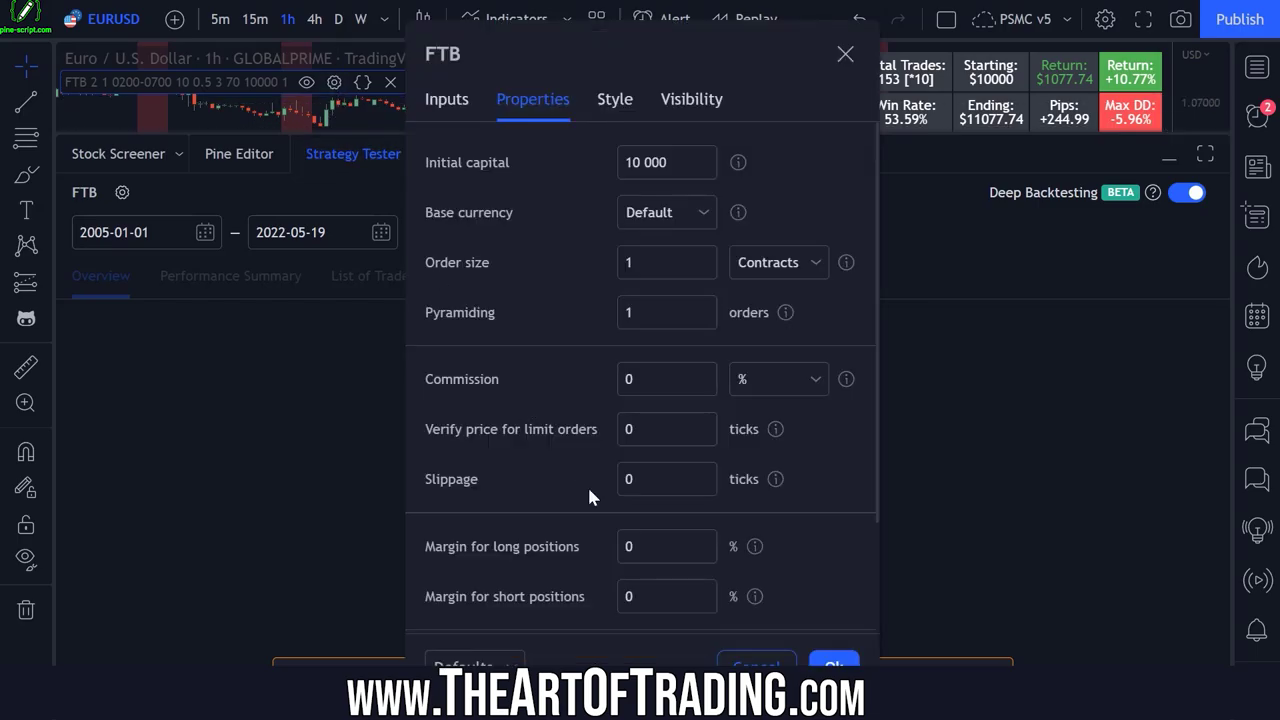
scroll(587, 484, down, 3)
click(832, 664)
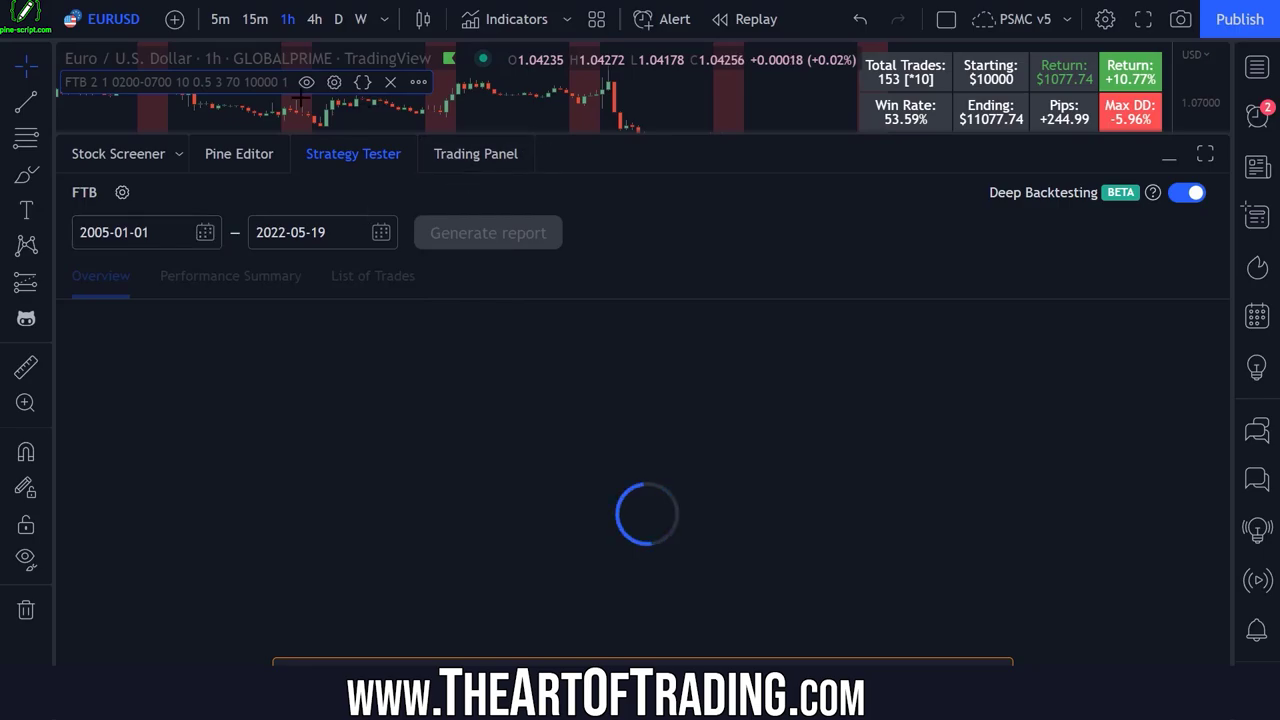
click(105, 232)
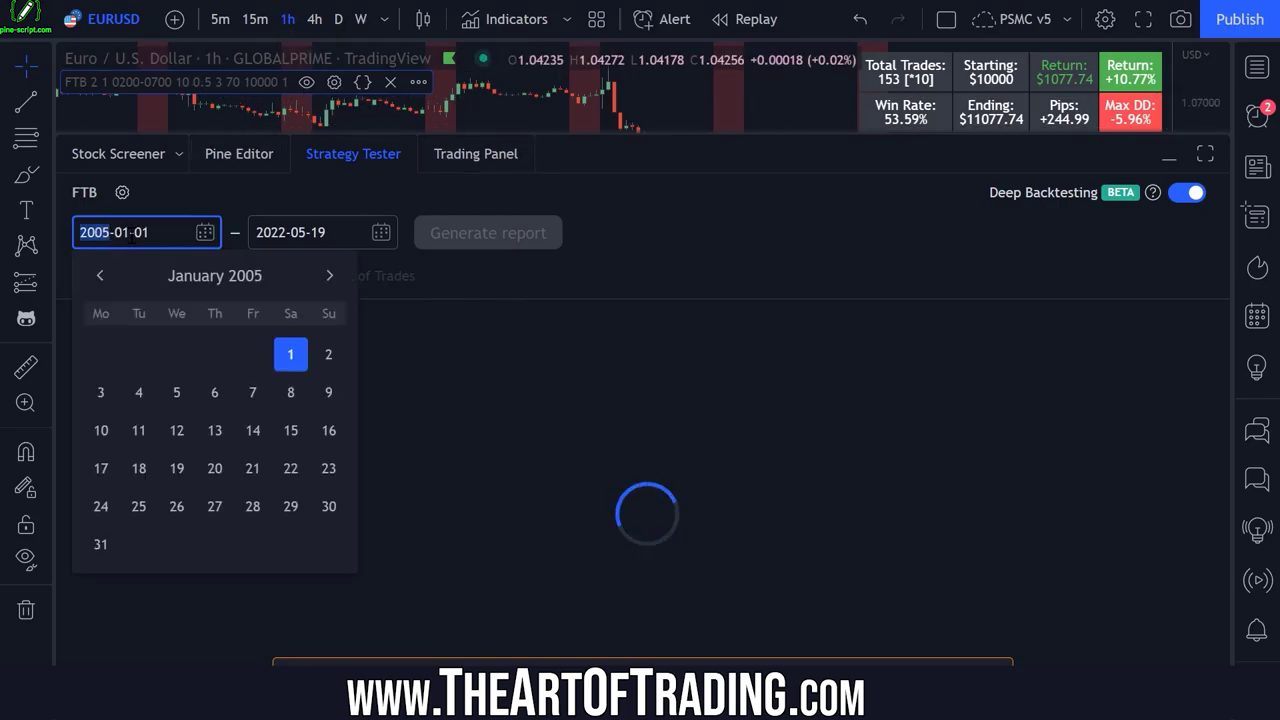
click(480, 388)
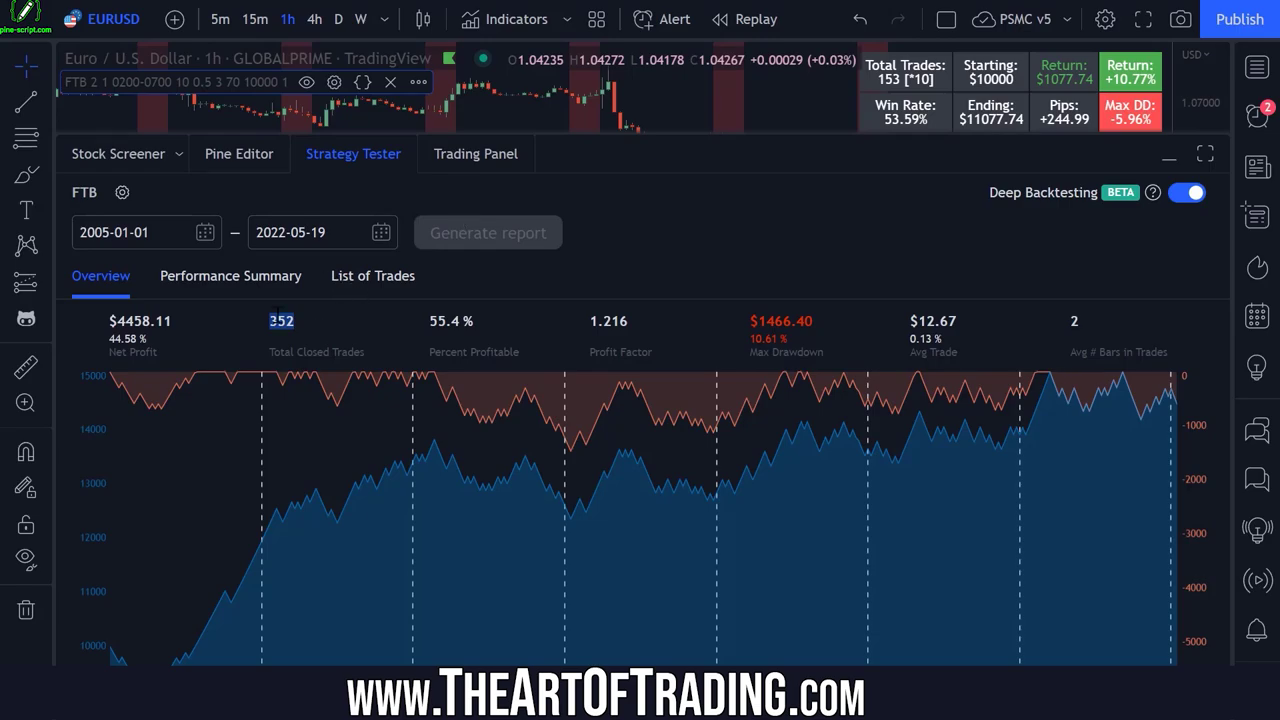
Step: Highlight the report's total closed trades, switch to OANDA's EURUSD feed, and generate its Deep Backtesting report
click(271, 320)
text(EURUSD)
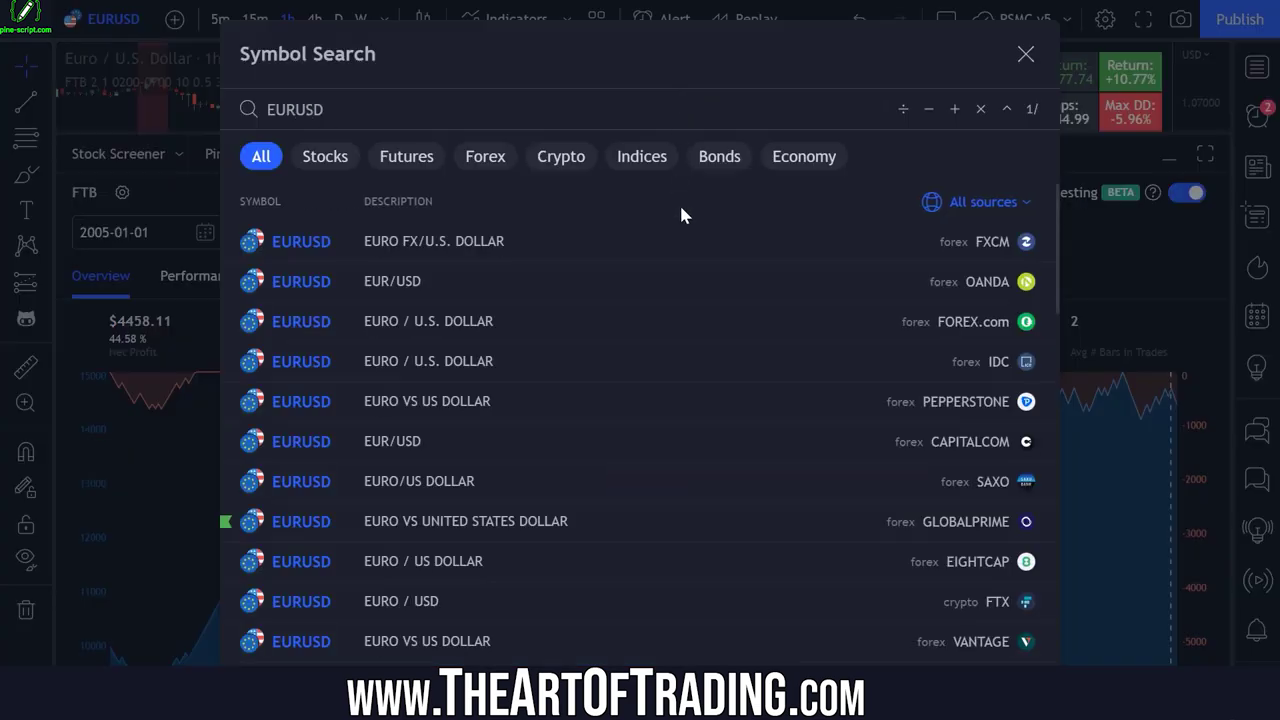
click(703, 278)
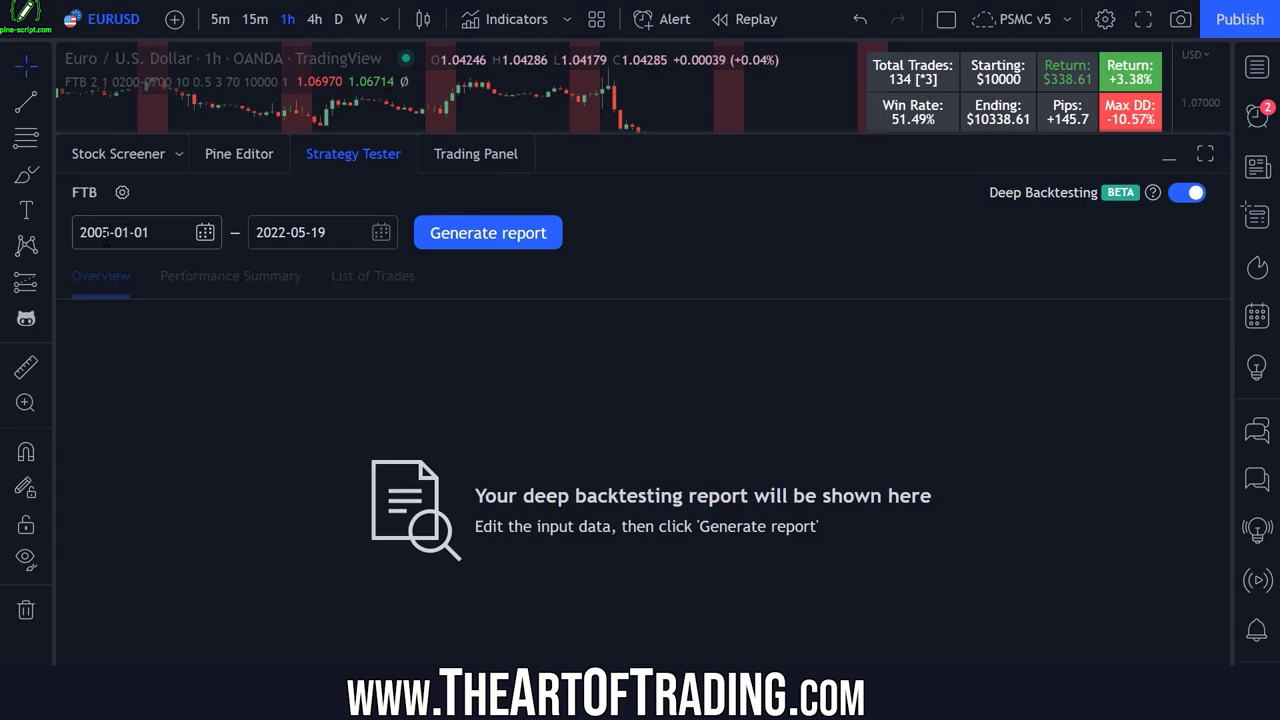
click(478, 240)
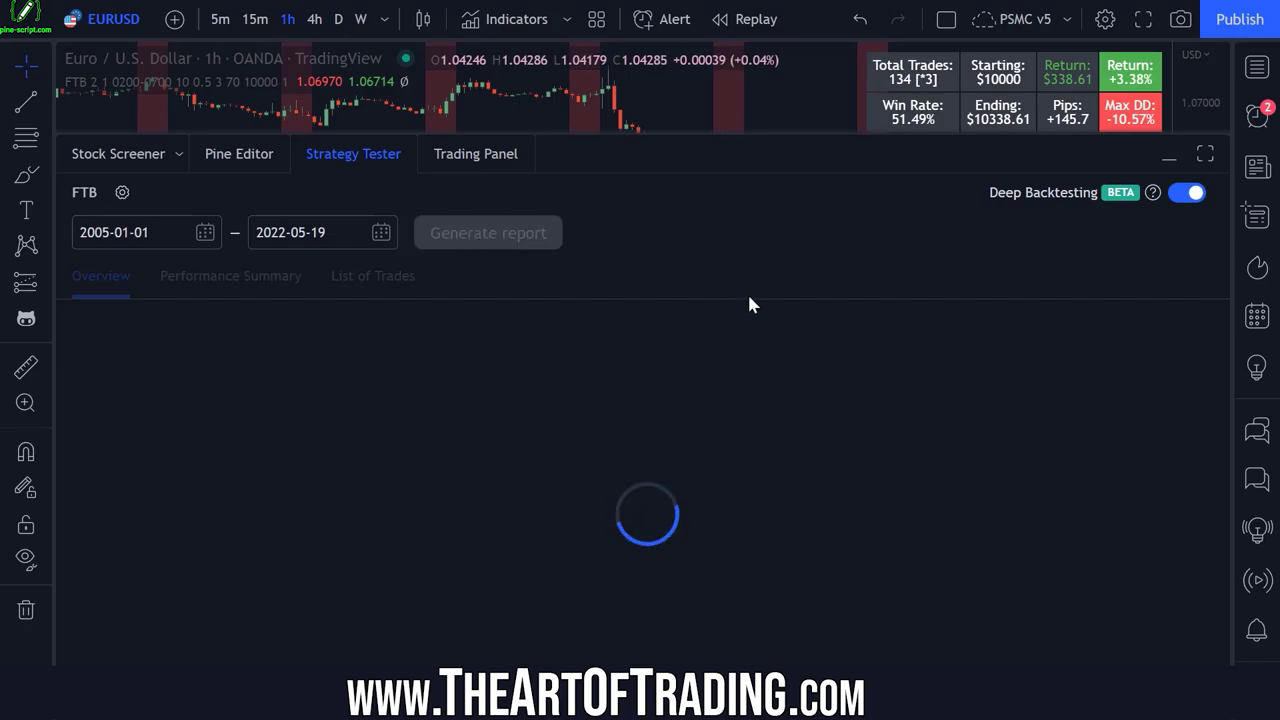
Step: Circle the total trades in the chart's results table, and mark the Deep Backtesting date range and total closed trades
drag(918, 70, 866, 97)
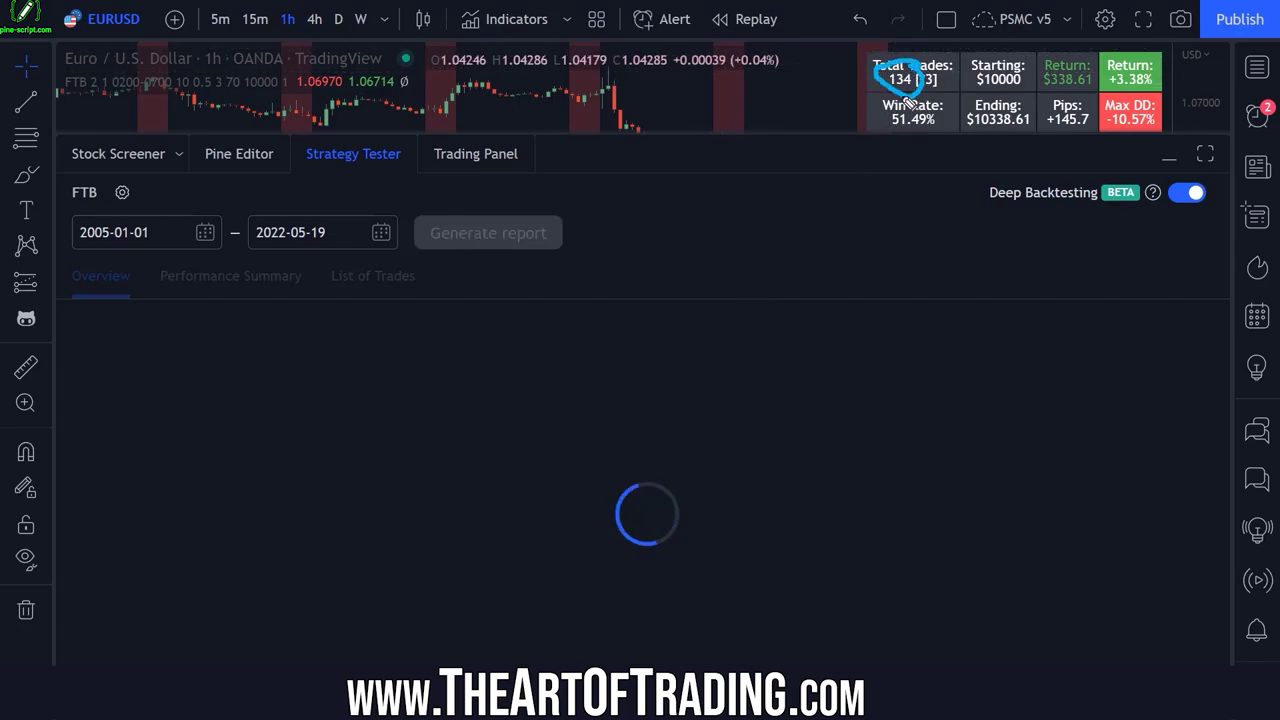
drag(705, 240, 887, 91)
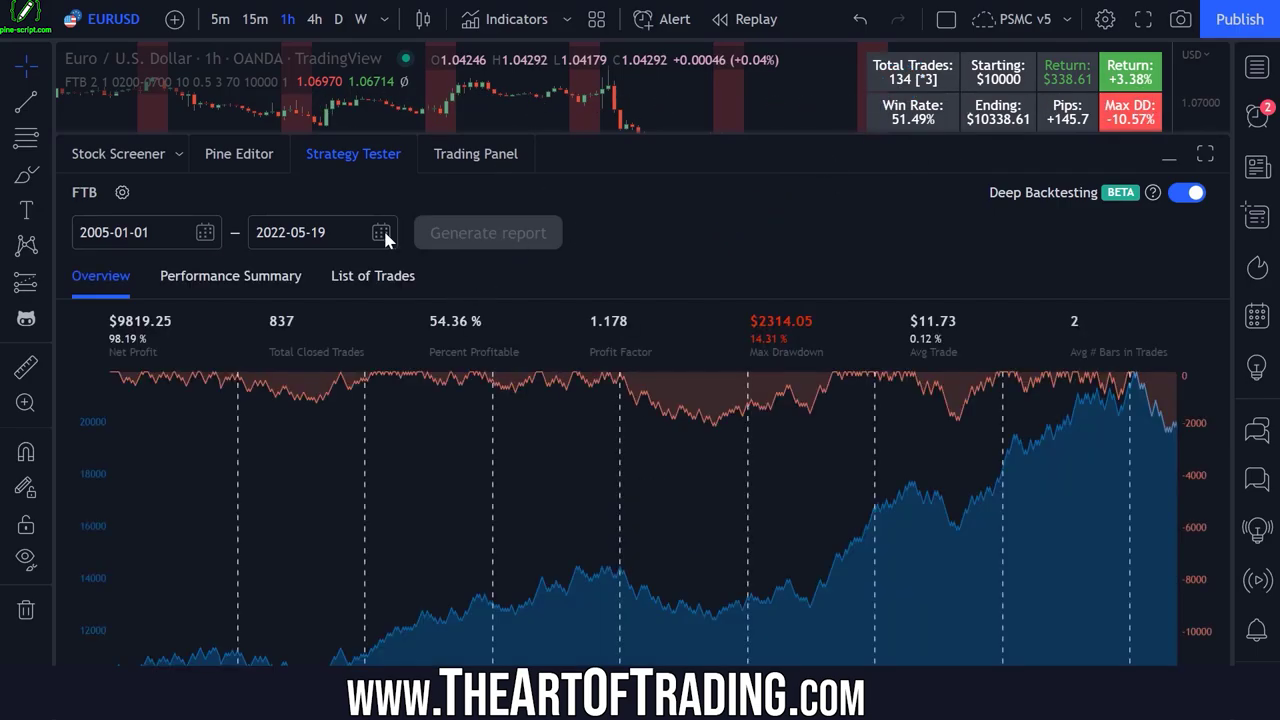
mouse_move(72, 220)
mouse_down()
mouse_move(90, 258)
mouse_move(380, 262)
mouse_move(332, 208)
mouse_move(66, 262)
mouse_move(104, 255)
mouse_up()
drag(258, 337, 320, 338)
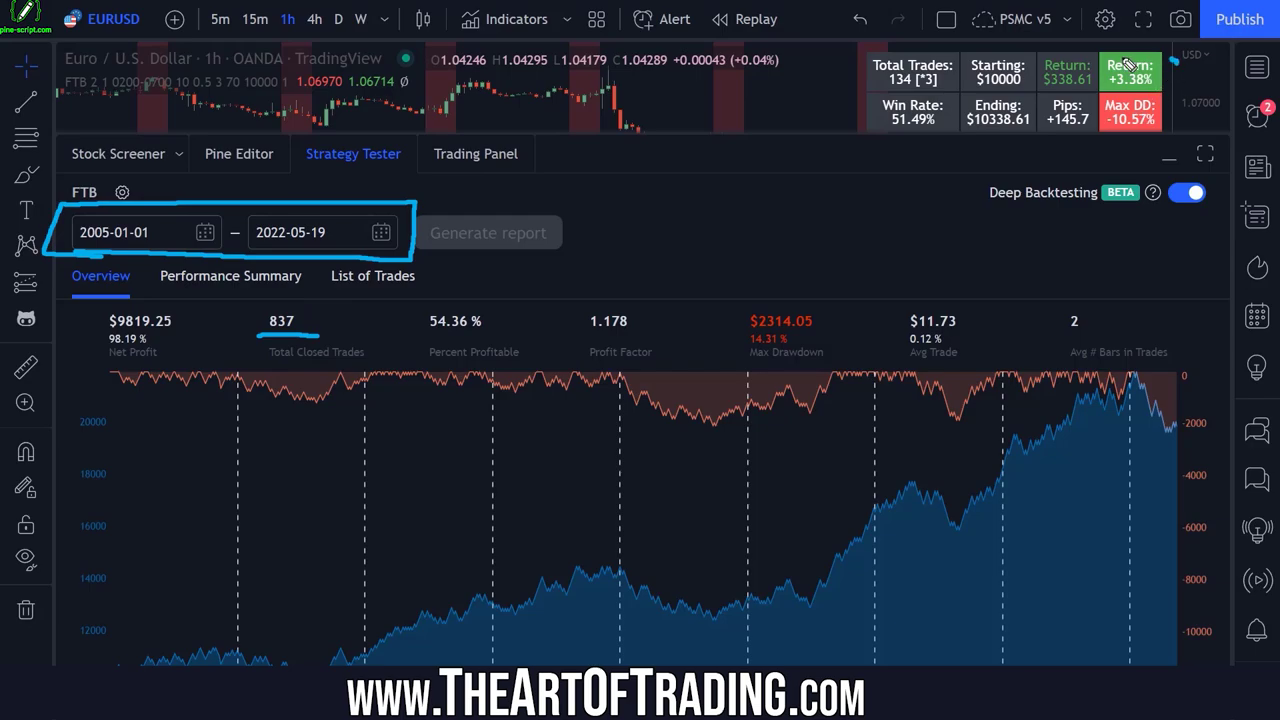
Step: Mark the chart table's return and drawdown and the report's net profit, drawdown, trade count and percent profitable, and clear the markings
drag(1175, 62, 1160, 58)
drag(180, 312, 198, 322)
drag(826, 326, 765, 381)
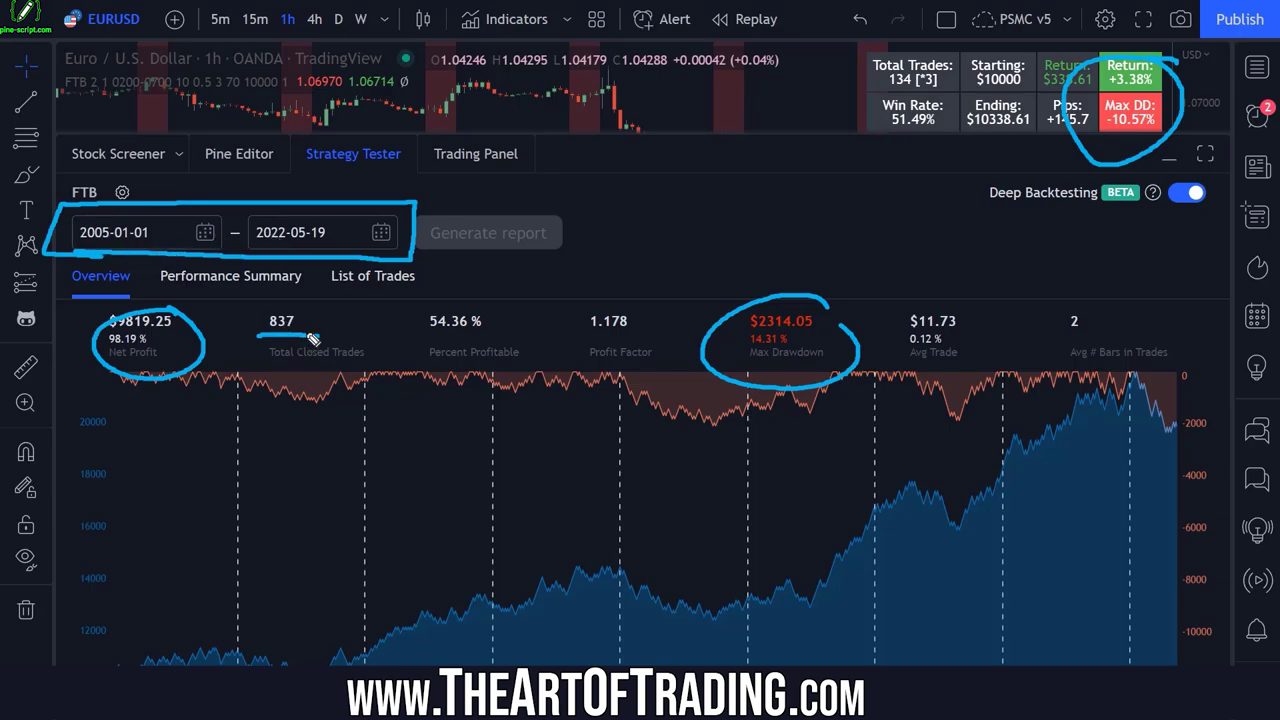
mouse_move(259, 343)
mouse_down()
mouse_move(322, 301)
mouse_move(326, 342)
mouse_up()
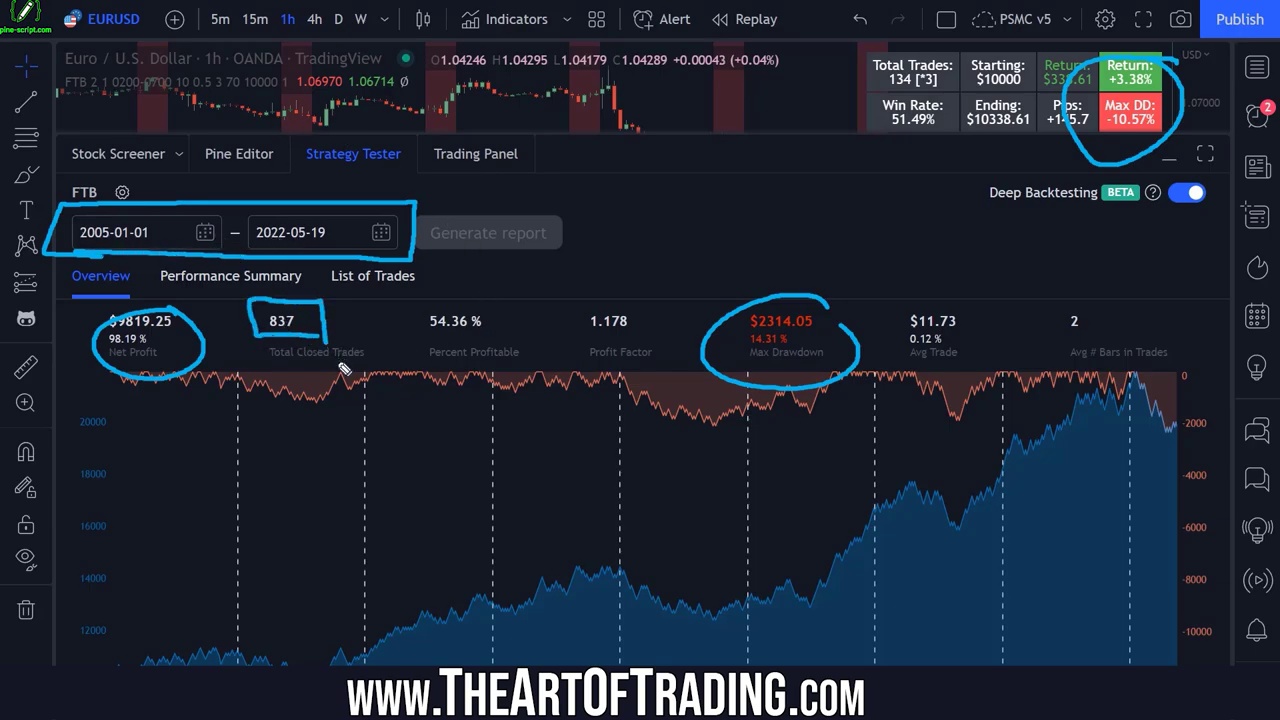
drag(505, 310, 470, 285)
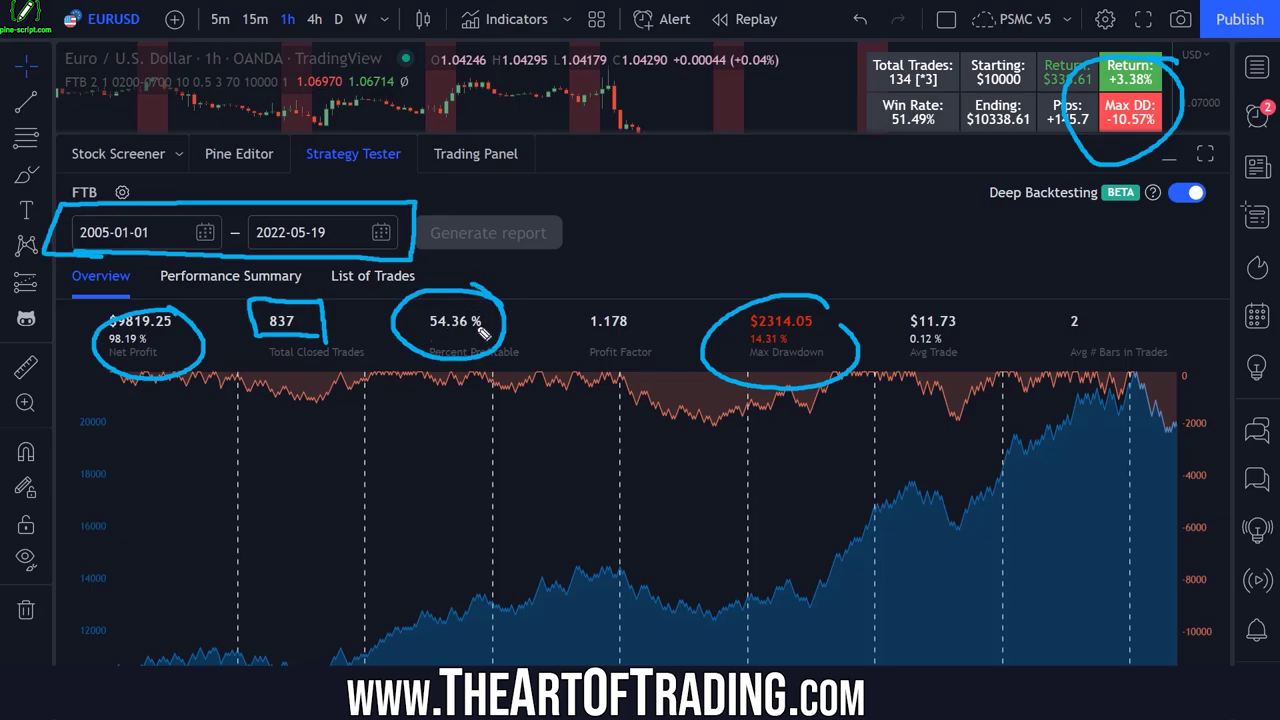
drag(100, 355, 182, 356)
drag(743, 358, 849, 360)
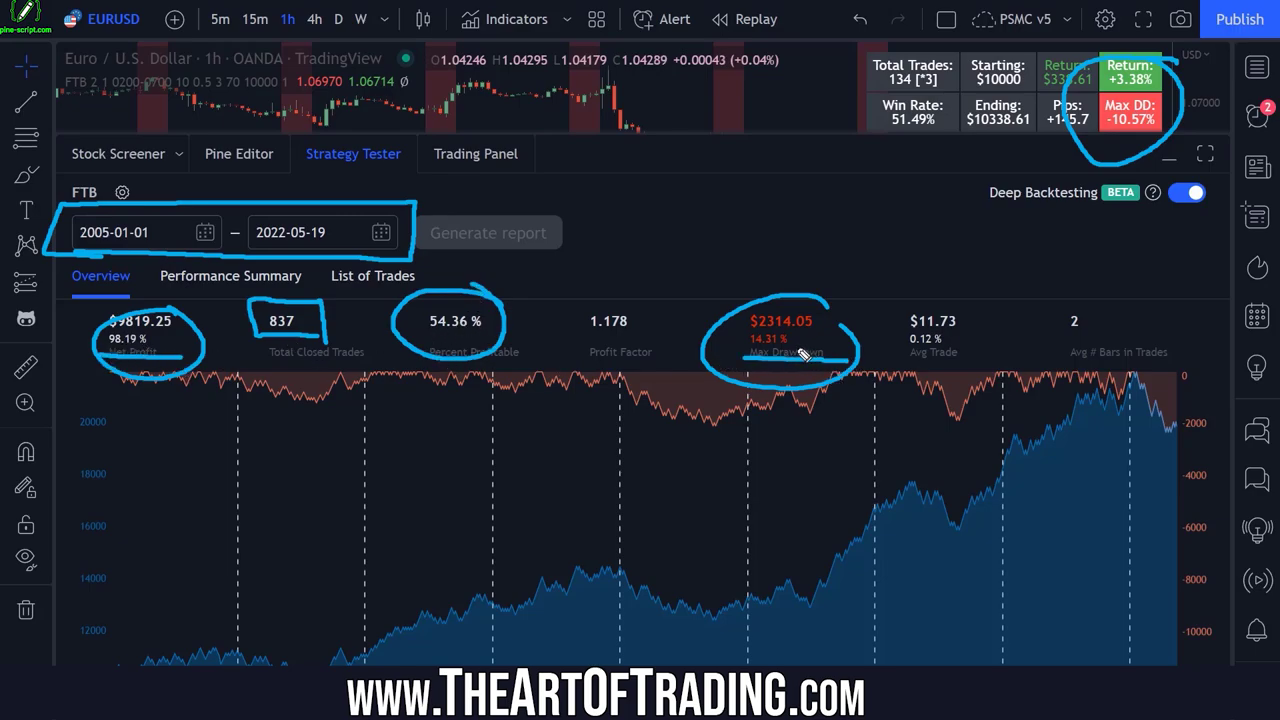
key(Escape)
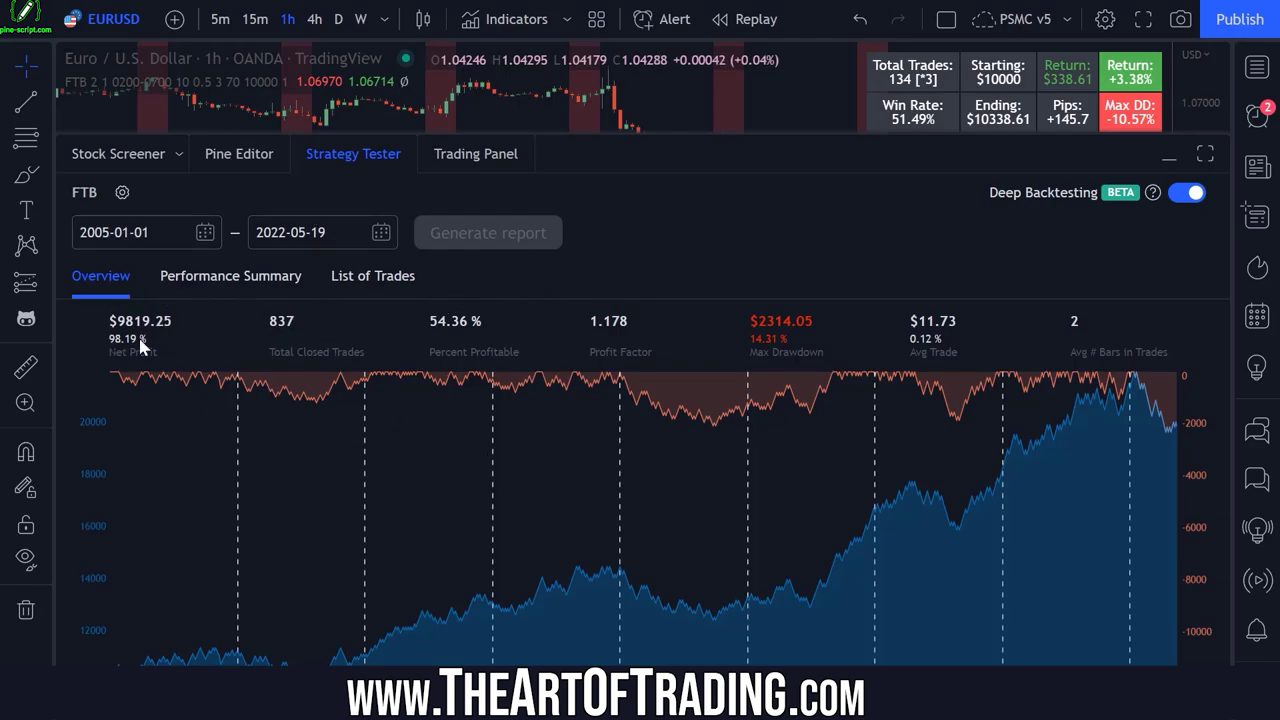
Step: Underline the report's net profit and mark its start and end dates
drag(93, 353, 180, 362)
mouse_move(960, 213)
mouse_down()
mouse_move(1140, 214)
mouse_move(1236, 158)
mouse_move(1034, 236)
mouse_up()
mouse_move(68, 255)
mouse_down()
mouse_move(224, 253)
mouse_move(52, 212)
mouse_move(60, 262)
mouse_up()
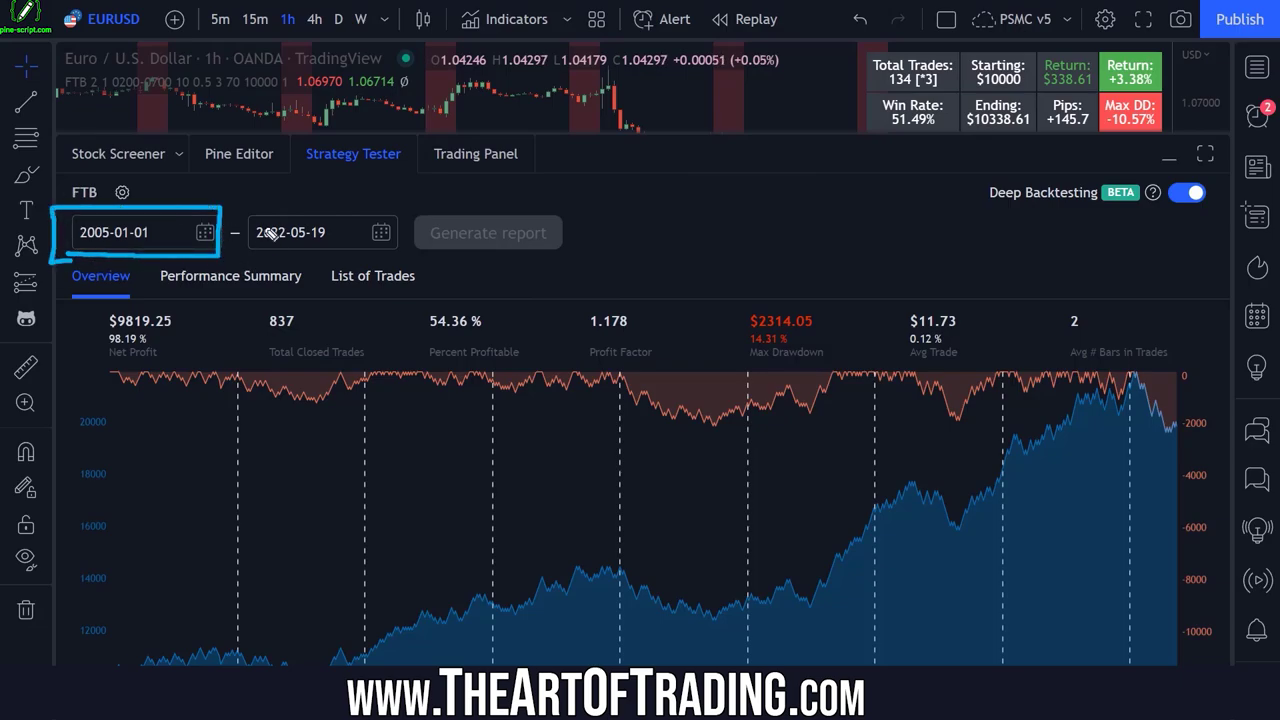
drag(256, 249, 384, 249)
Step: Hide the strategy tester, go to 2002-06-14 on the EURUSD chart, reset the view, and reopen the tester
click(338, 155)
key(alt+g)
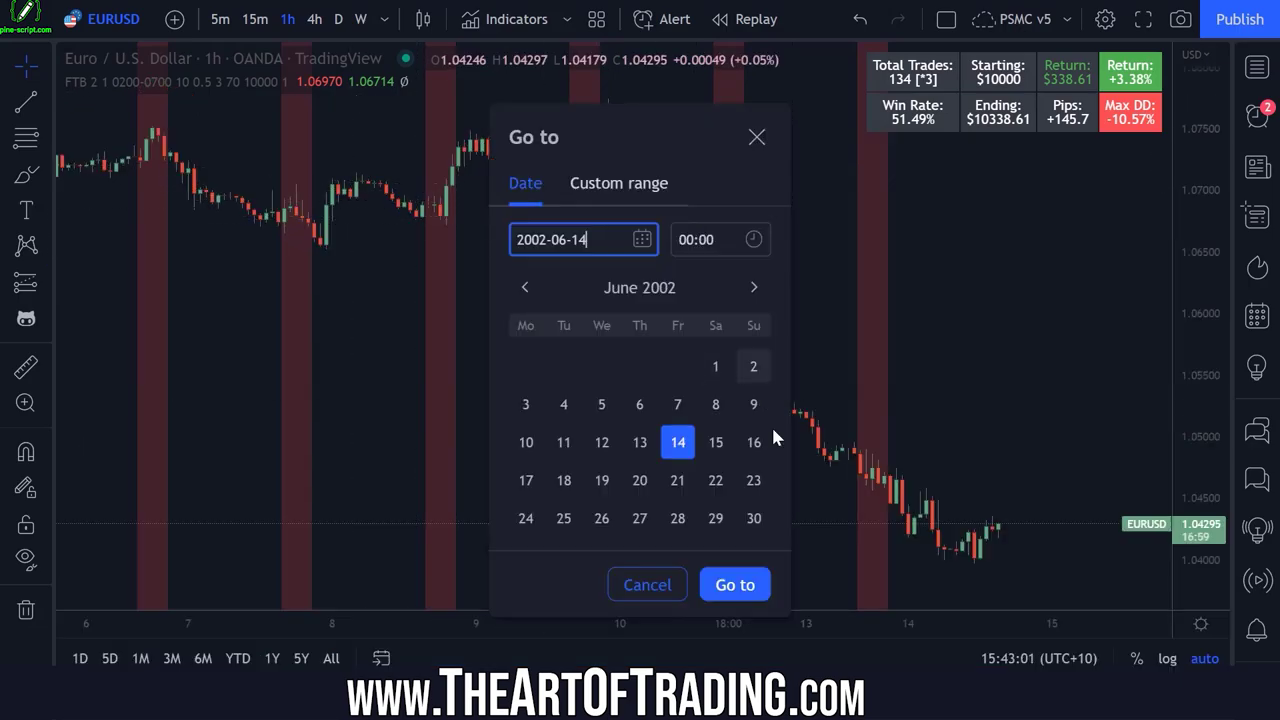
click(733, 584)
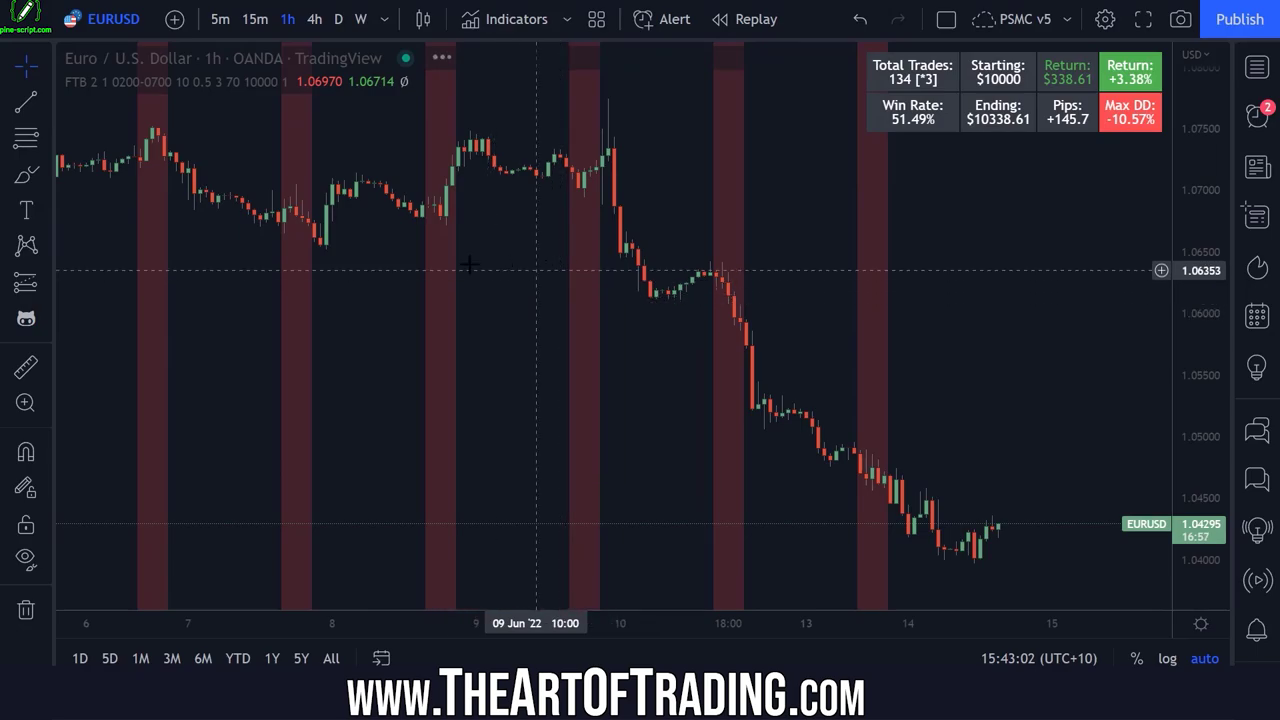
right_click(591, 236)
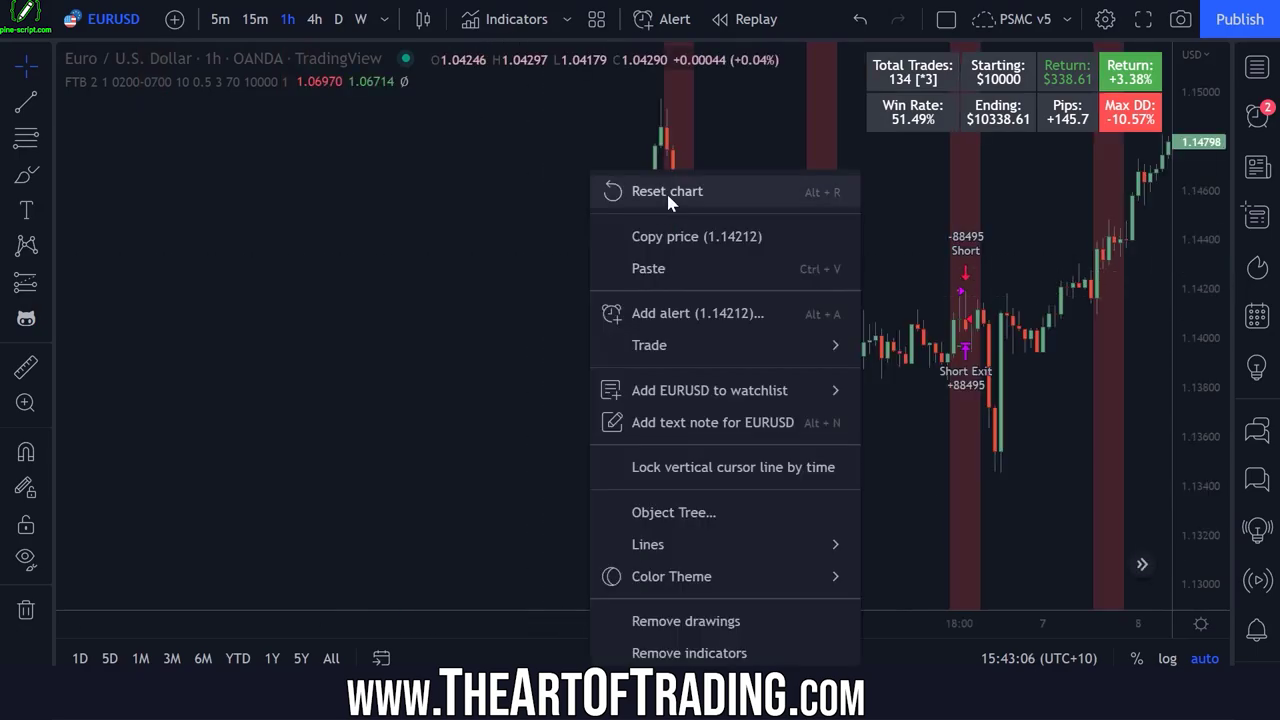
click(668, 198)
click(353, 686)
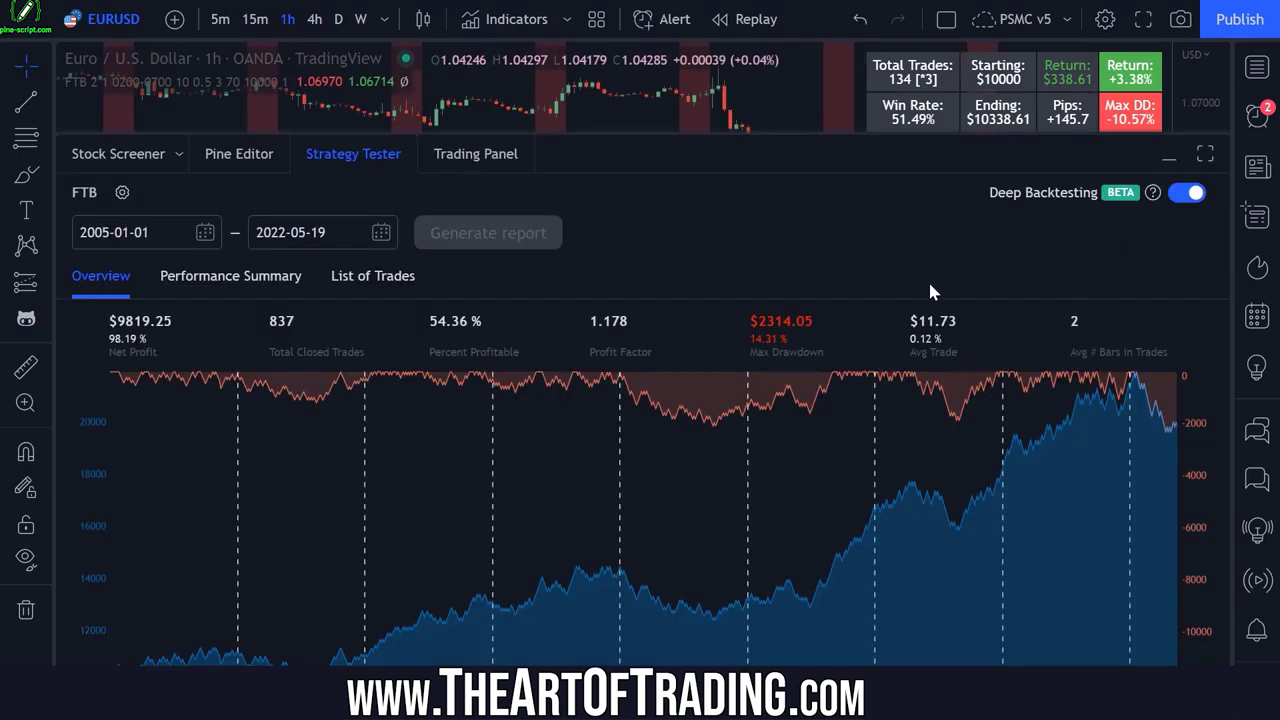
Step: Hide the strategy tester and go to 2002-06-14 again to inspect the earliest available bars on the EURUSD chart
click(360, 161)
key(alt+g)
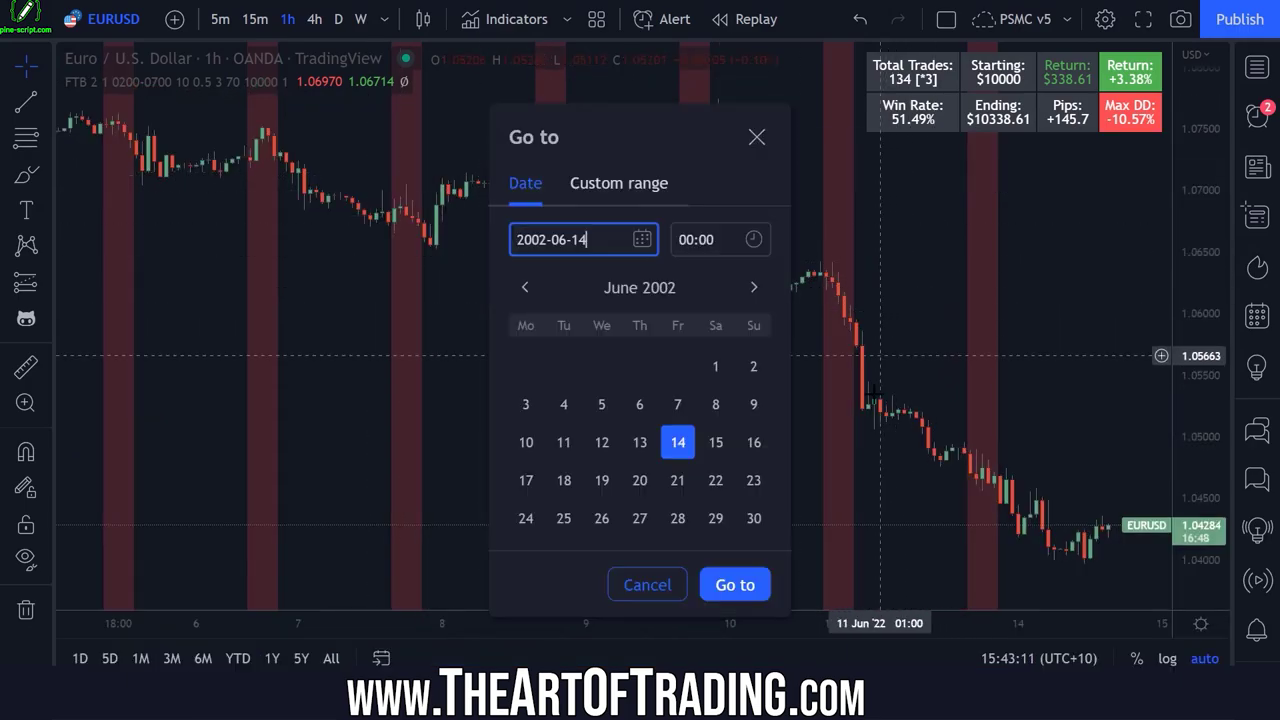
click(735, 585)
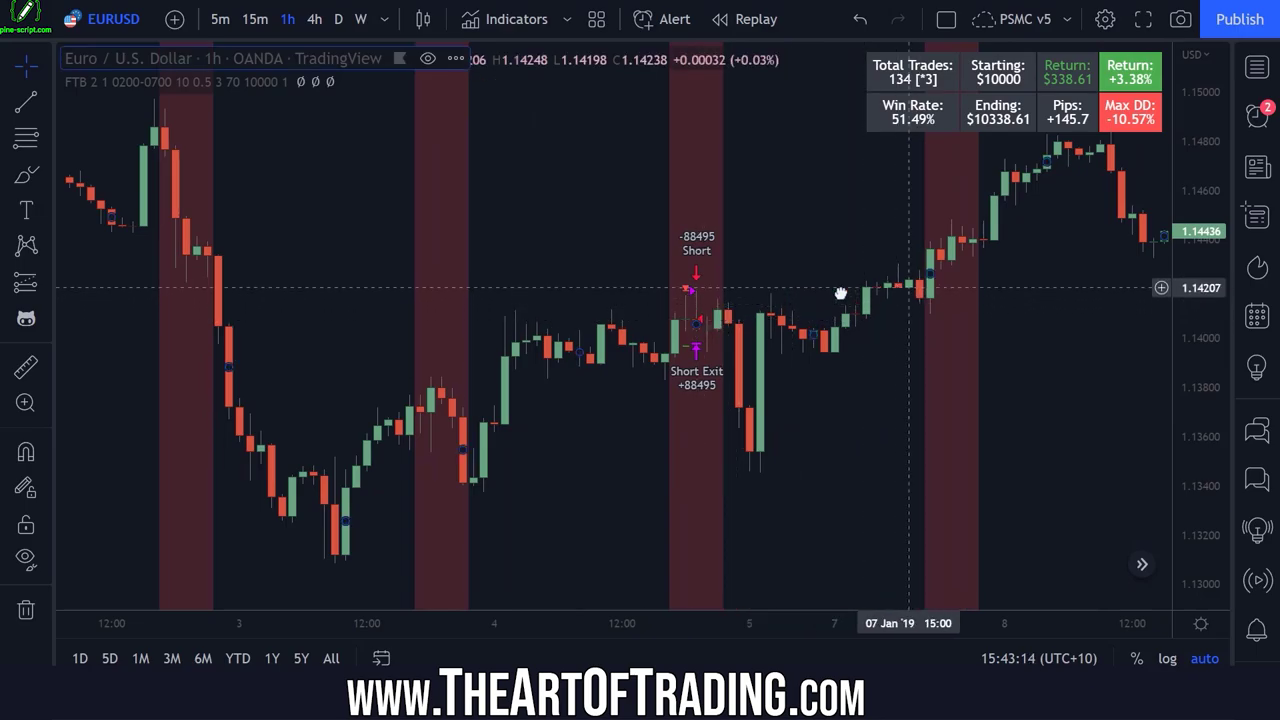
scroll(837, 291, down, 5)
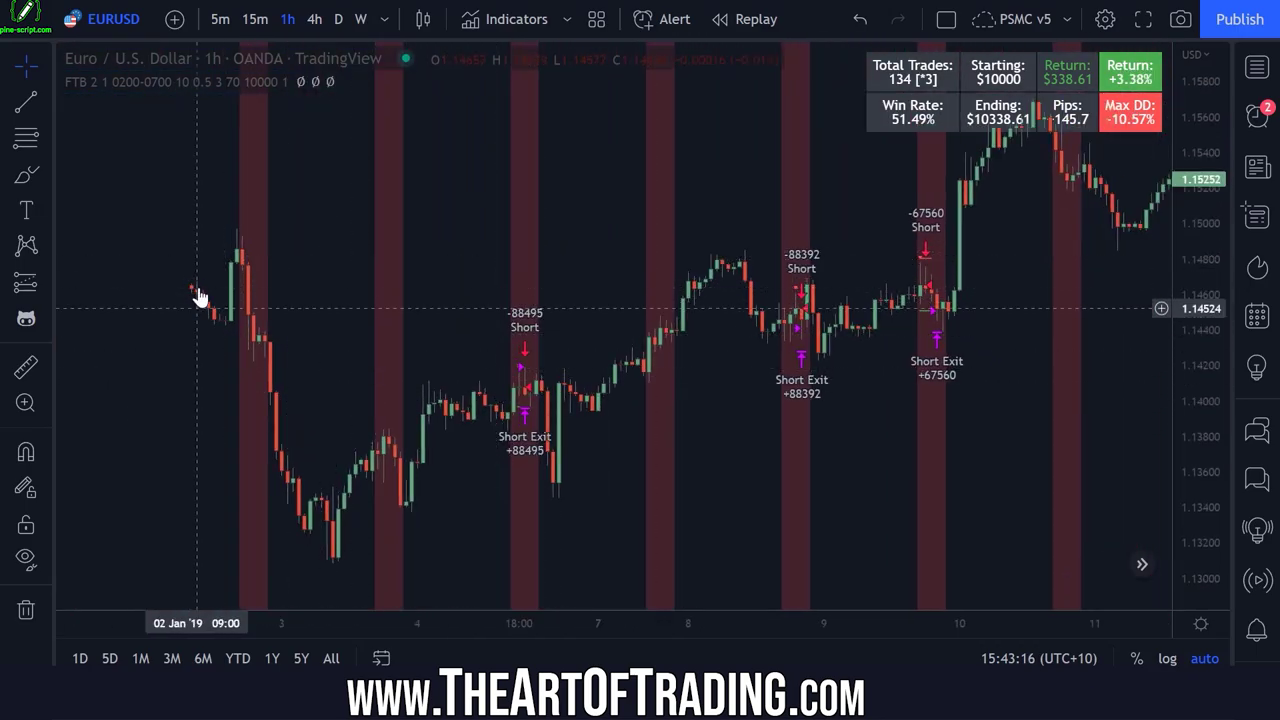
Step: View the earliest entries in the Deep Backtesting list of trades, circle their dates, and return to the report overview
click(363, 678)
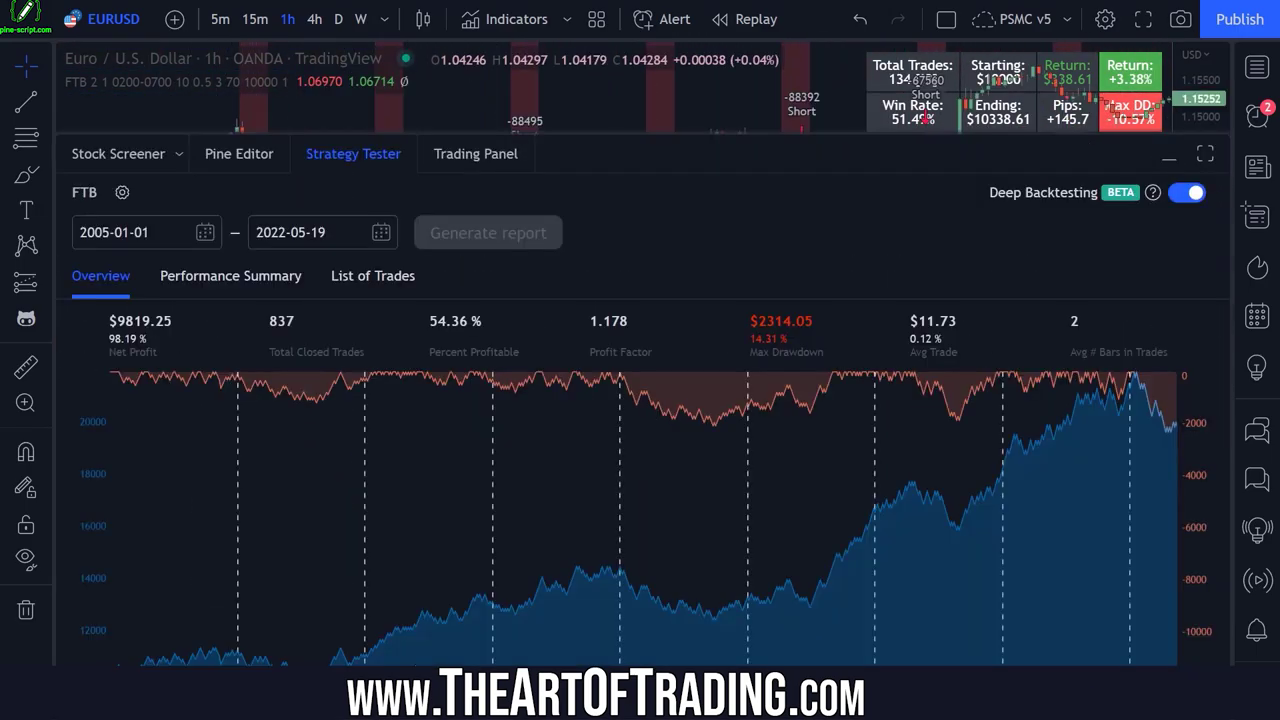
click(362, 284)
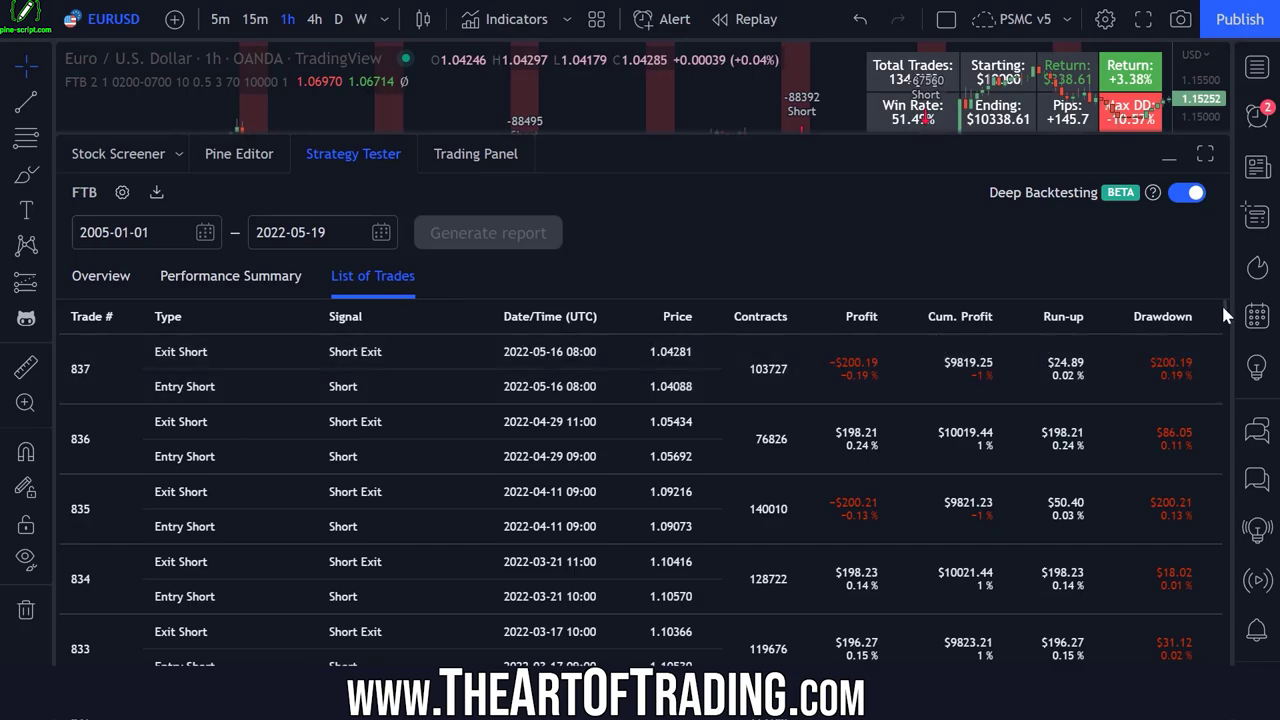
drag(1223, 308, 1224, 710)
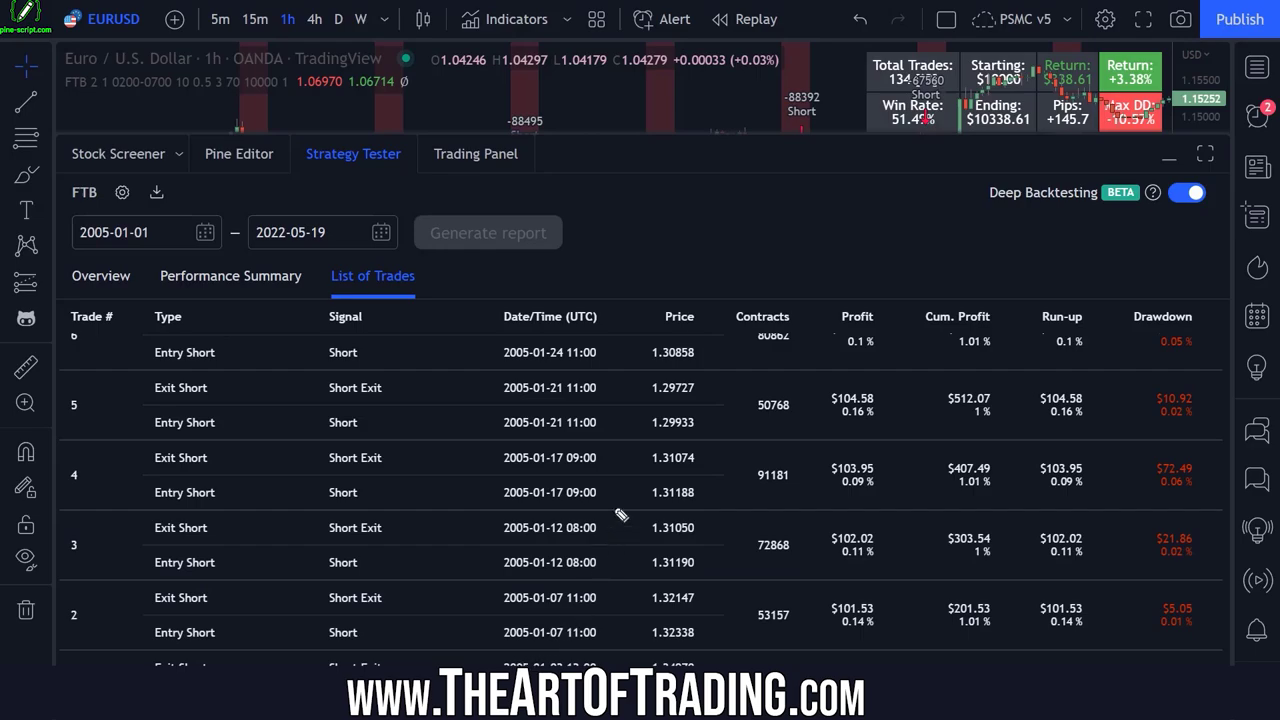
mouse_move(617, 510)
mouse_down()
mouse_move(450, 664)
mouse_move(536, 390)
mouse_up()
key(Escape)
click(101, 276)
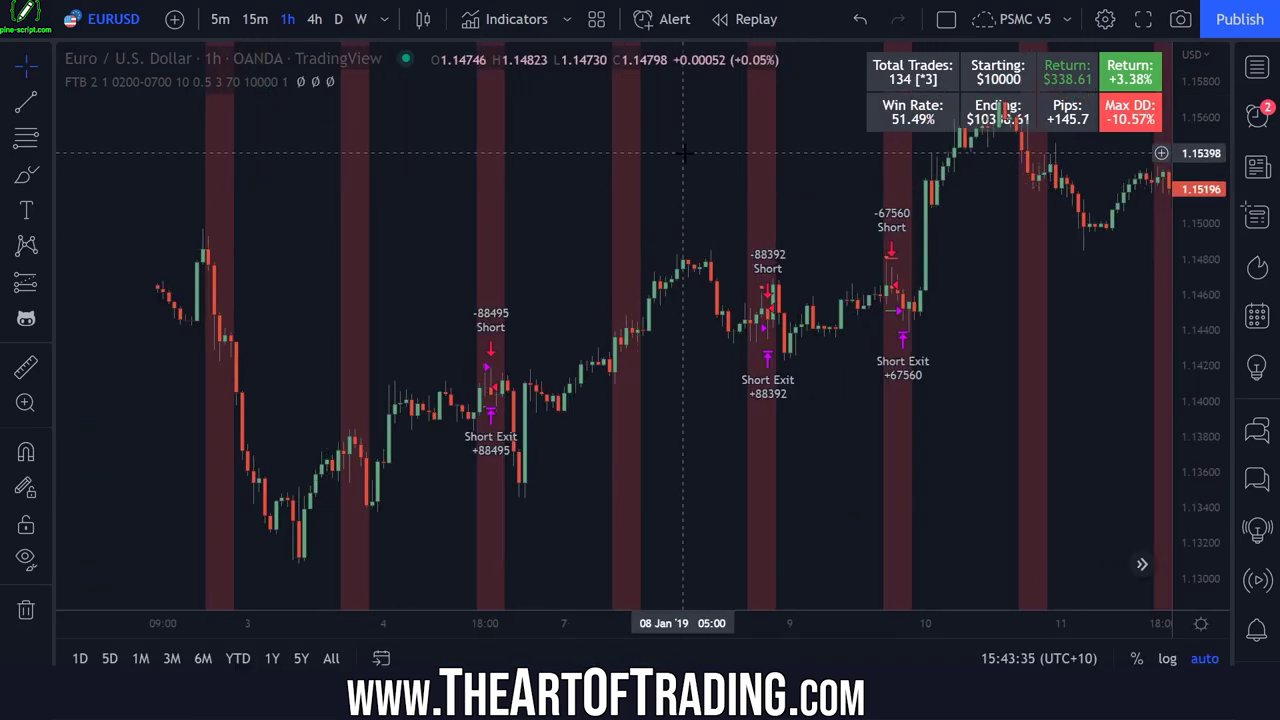
Step: Reset the EURUSD chart to the latest bars and leave empty space after them
key(alt+r)
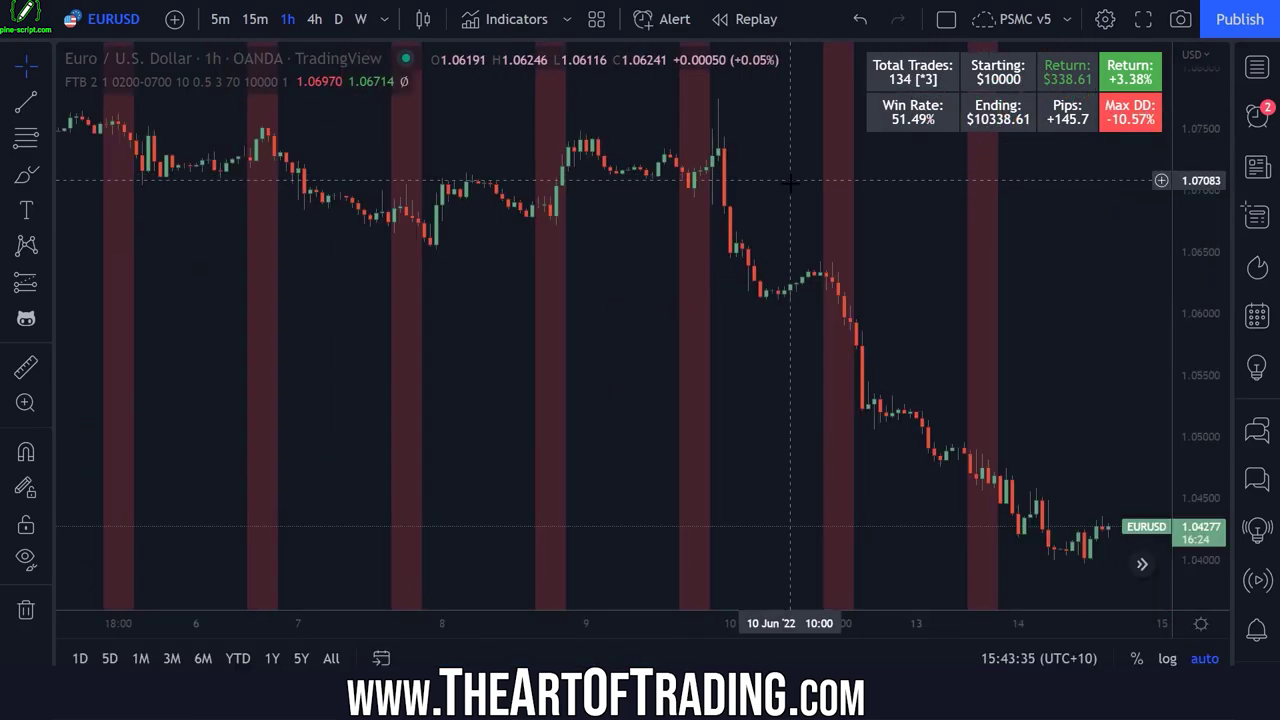
drag(951, 217, 780, 218)
drag(912, 219, 801, 218)
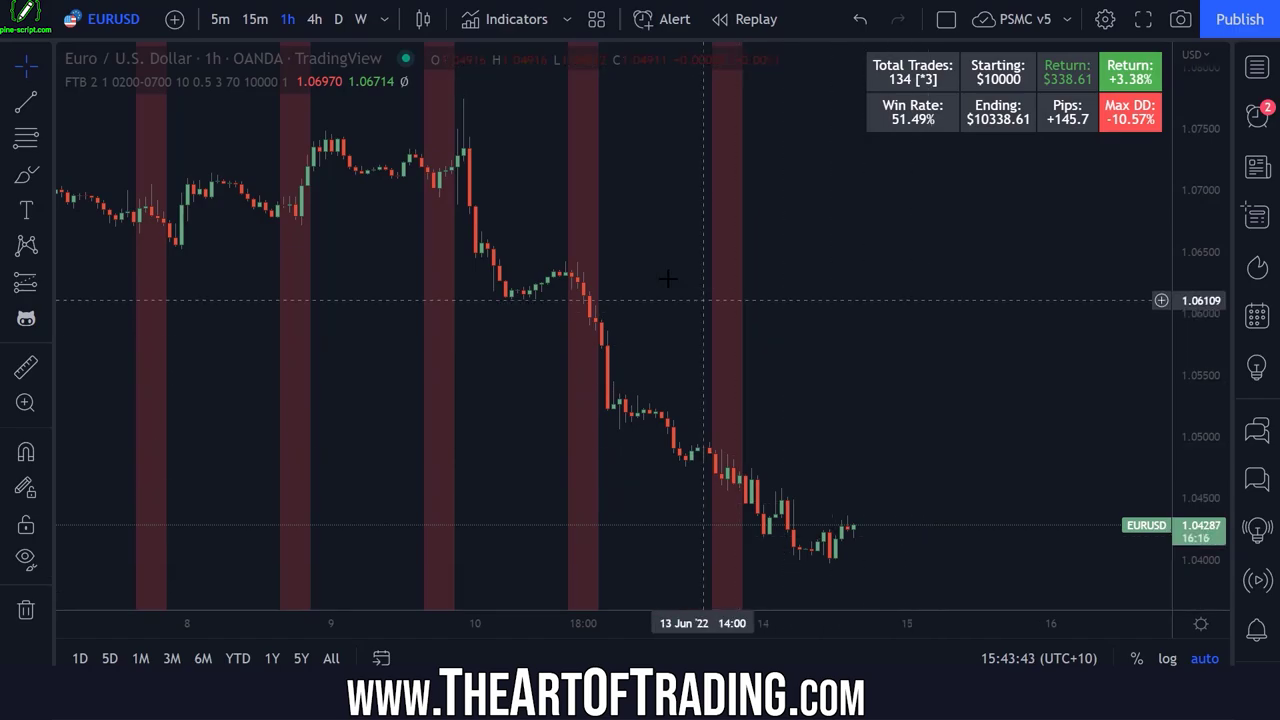
Step: Review the FTB strategy's properties, outline the bar magnifier option under Backtesting Precision, and close the settings
click(334, 81)
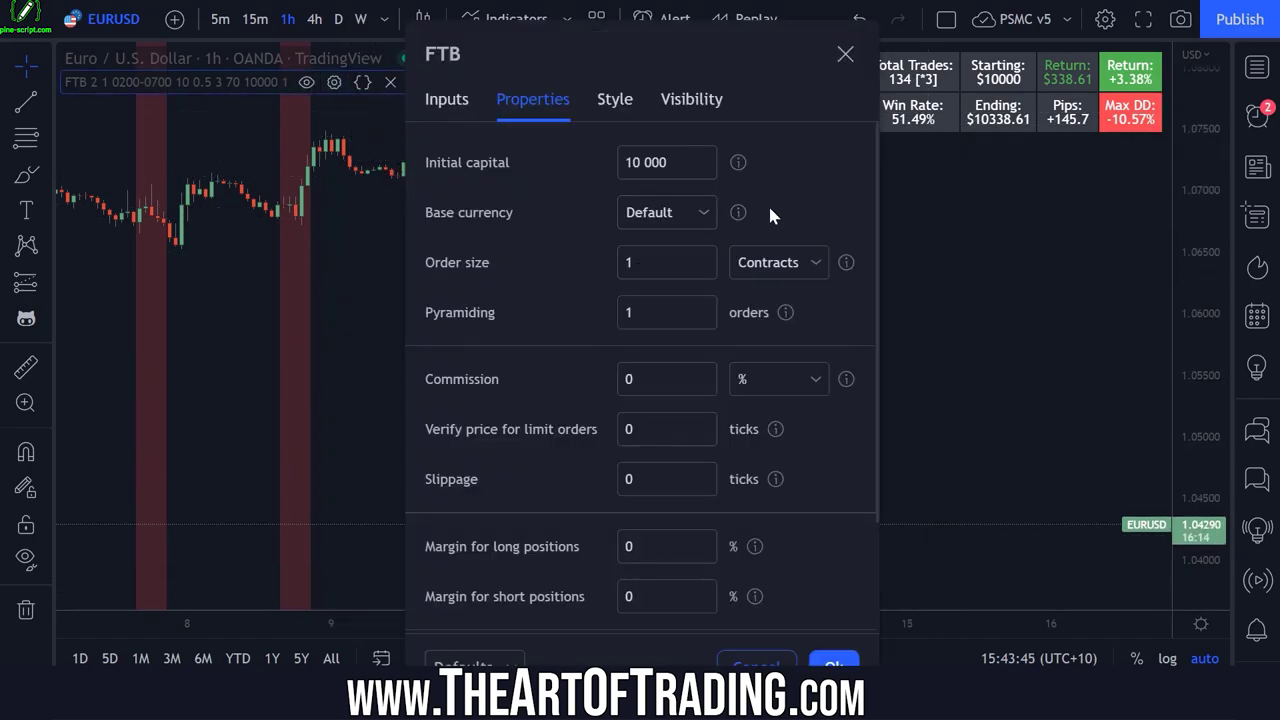
scroll(770, 212, down, 3)
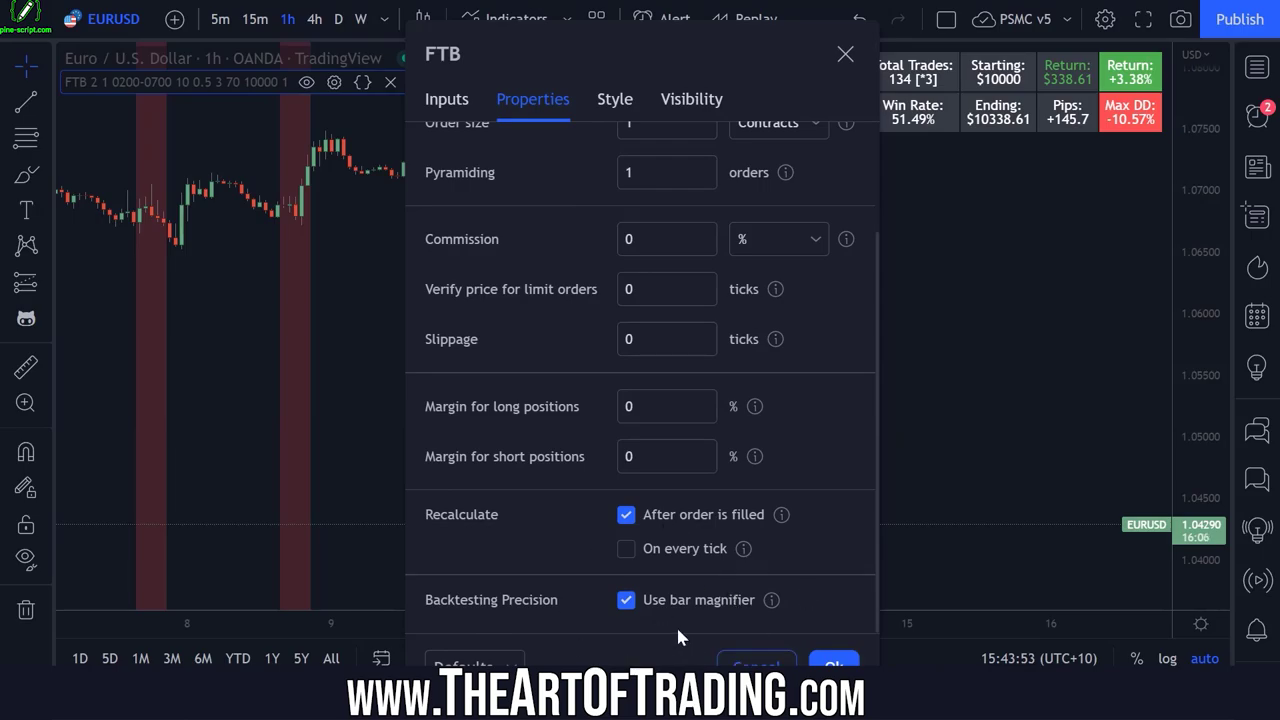
mouse_move(456, 621)
mouse_down()
mouse_move(757, 626)
mouse_move(808, 591)
mouse_move(417, 603)
mouse_move(412, 617)
mouse_up()
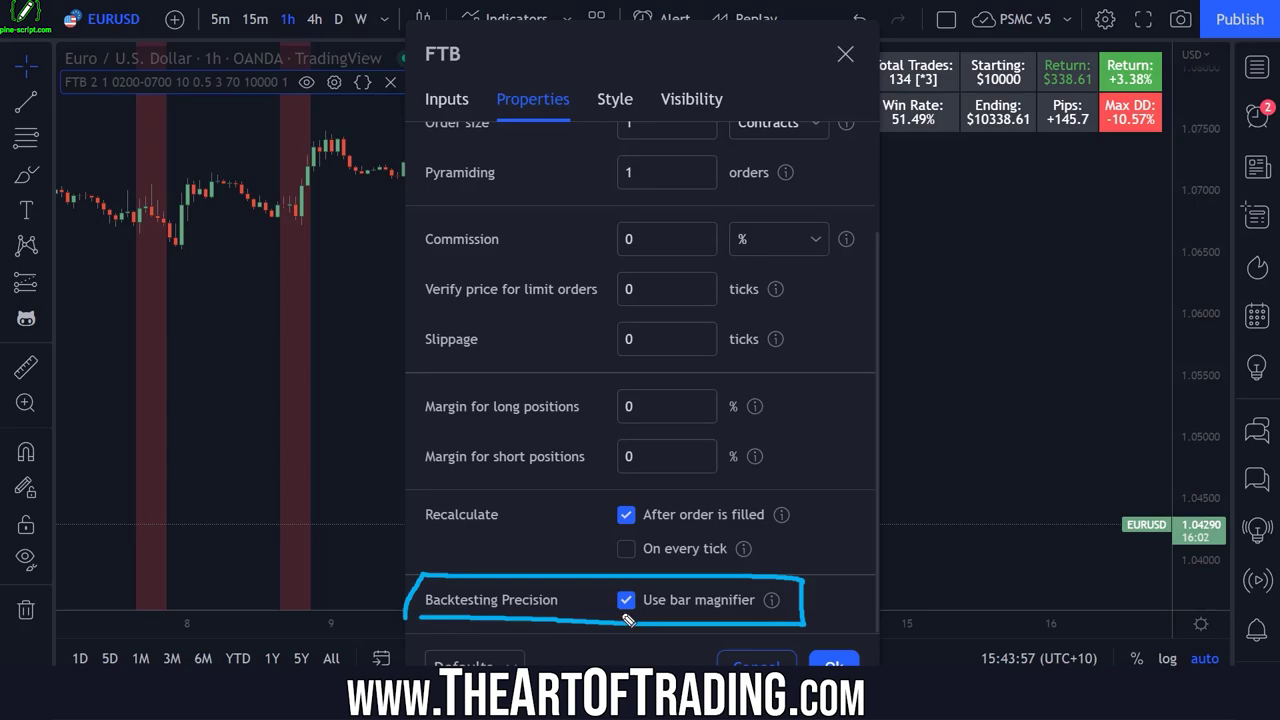
click(834, 662)
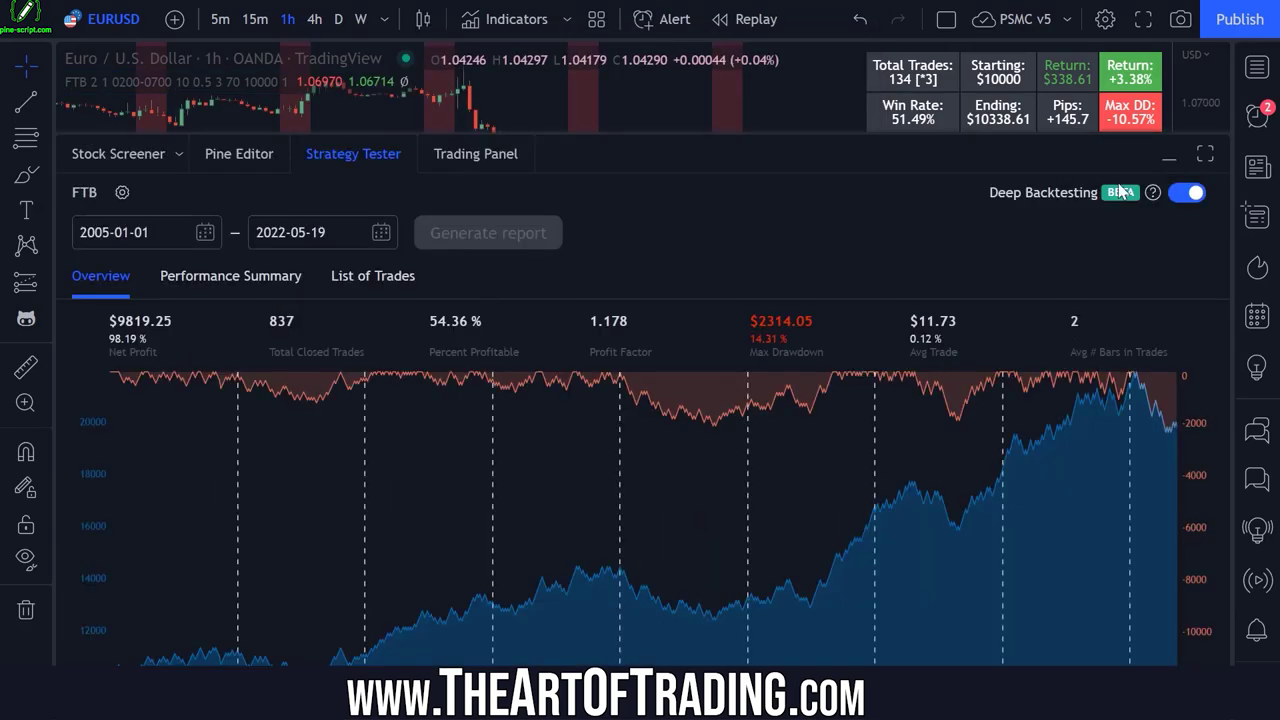
Step: Circle the Deep Backtesting switch with an arrow pointing at it, underline the total closed trades, and clear the markings
mouse_move(1240, 182)
mouse_down()
mouse_move(968, 188)
mouse_move(1230, 170)
mouse_up()
mouse_move(978, 318)
mouse_down()
mouse_move(1072, 230)
mouse_move(1092, 332)
mouse_up()
drag(1072, 232, 978, 562)
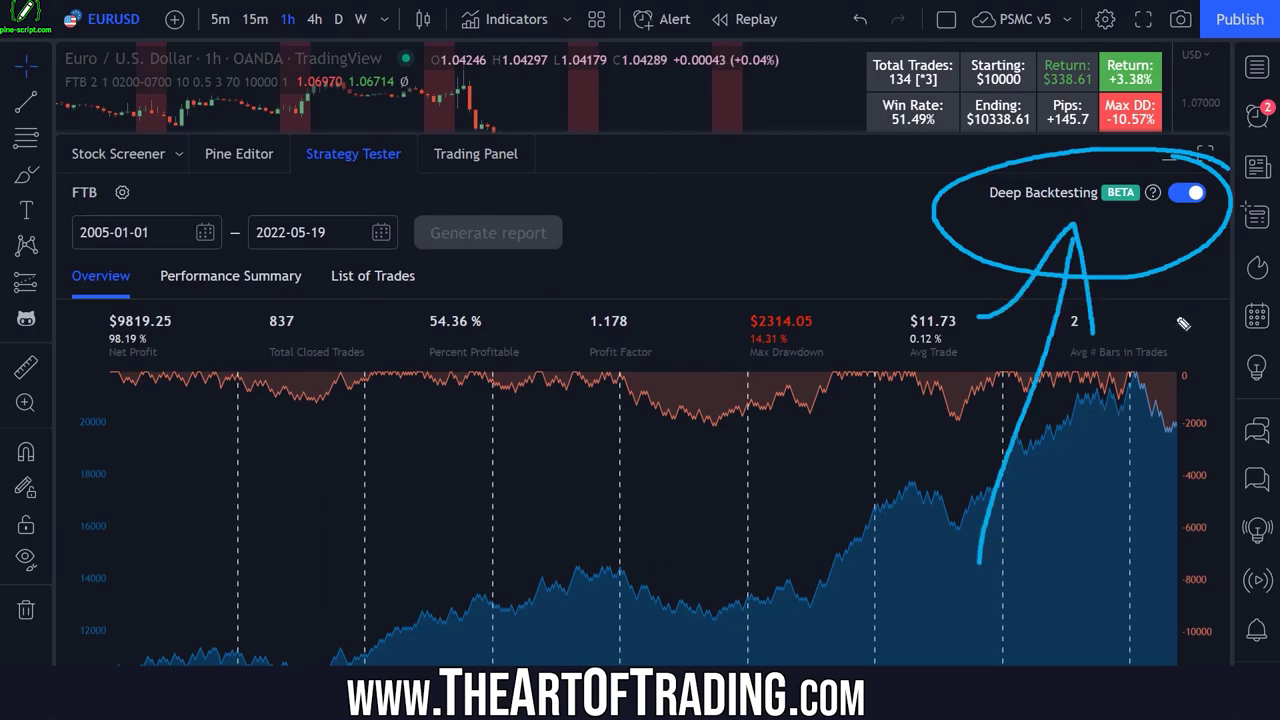
drag(255, 335, 311, 336)
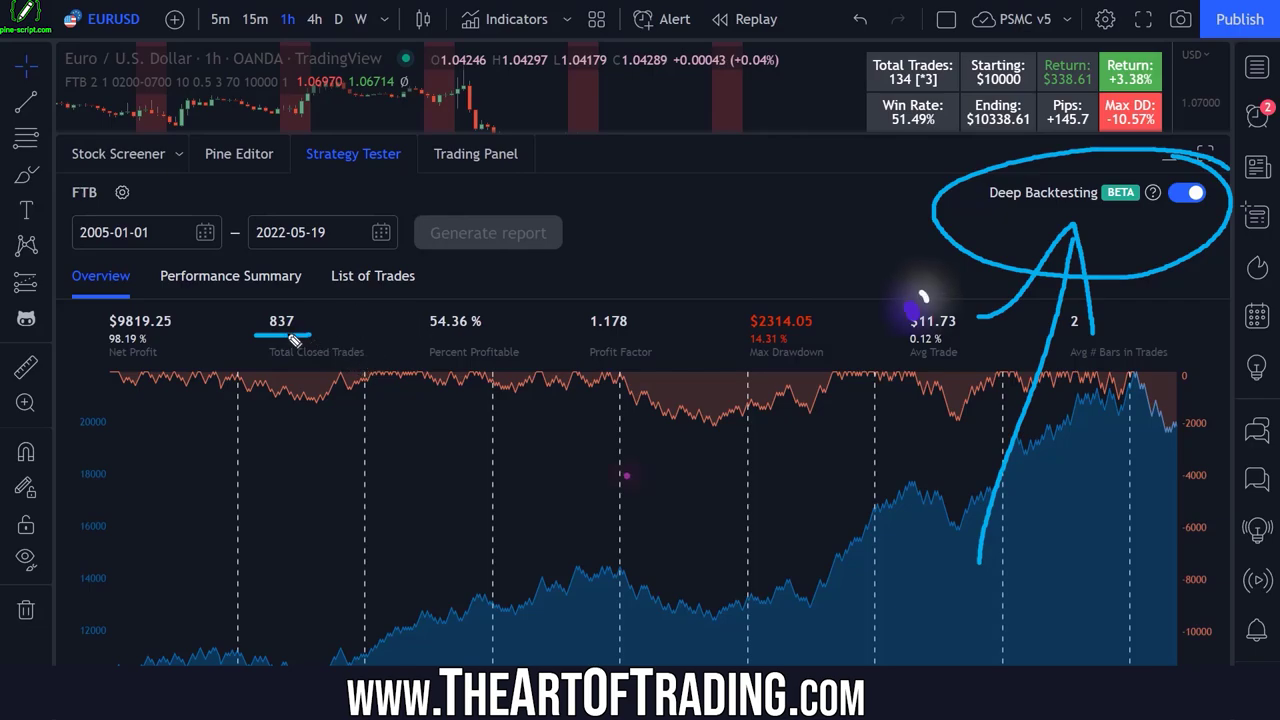
key(Escape)
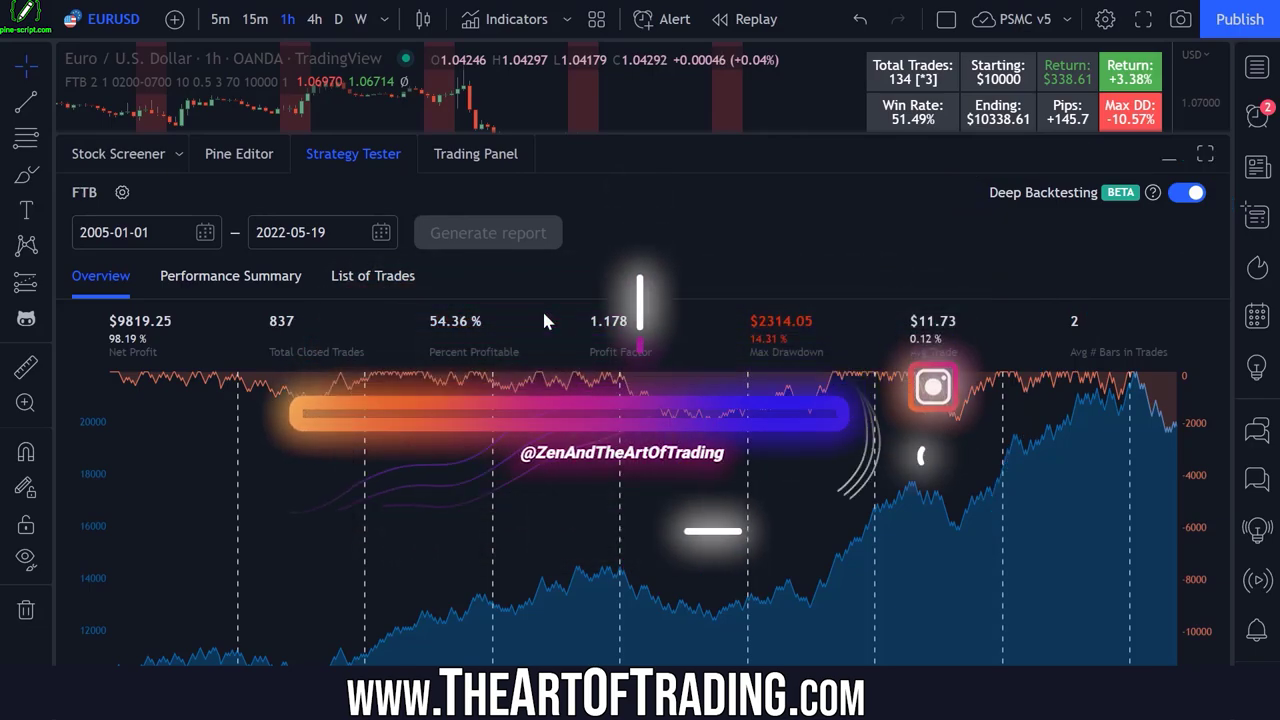